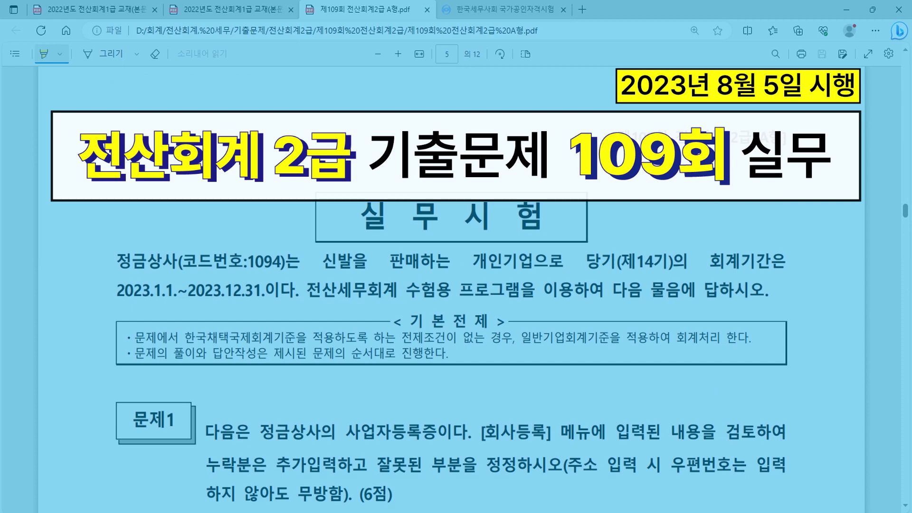
# - Highlight the exam title "제109회 전산회계2급" and the menu name "[회사등록]" in the 문제1 instructions of the PDF
pyautogui.moveTo(620, 138); pyautogui.dragTo(785, 138)
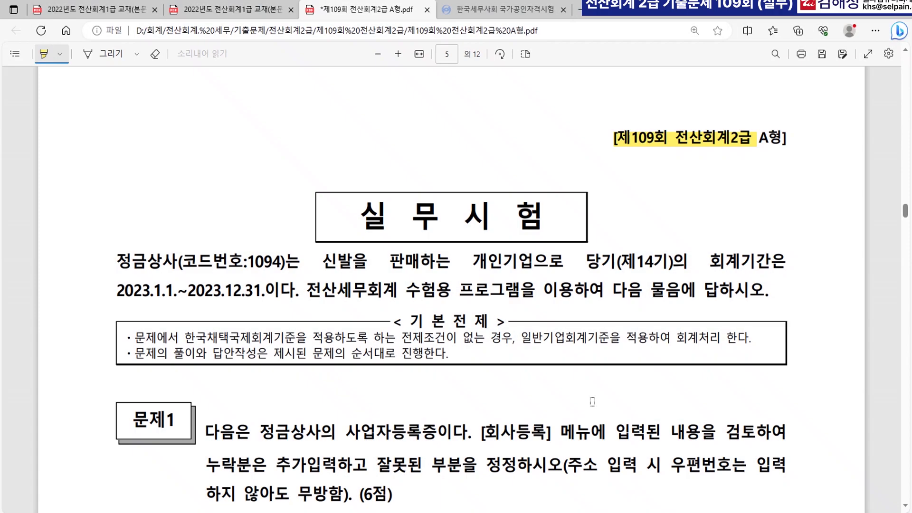
pyautogui.scroll(-2, 591, 407)
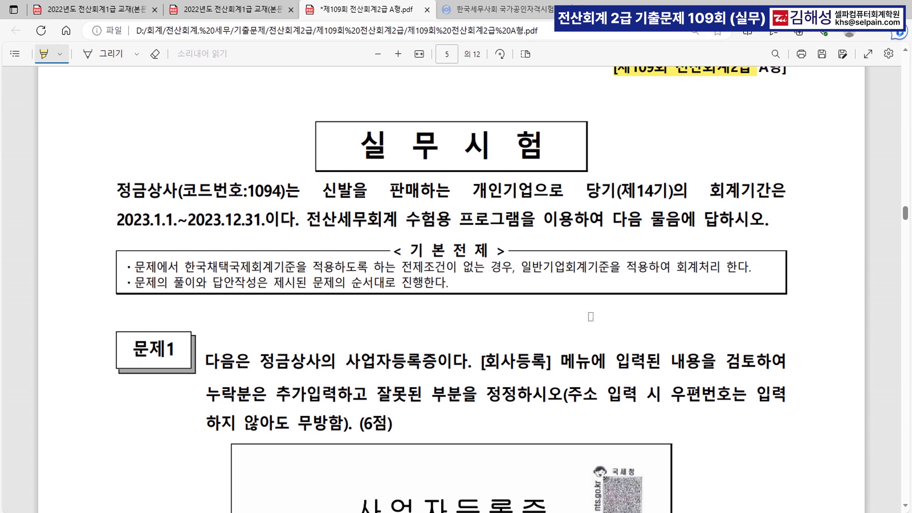
pyautogui.scroll(-3, 590, 316)
pyautogui.moveTo(480, 220); pyautogui.dragTo(550, 226)
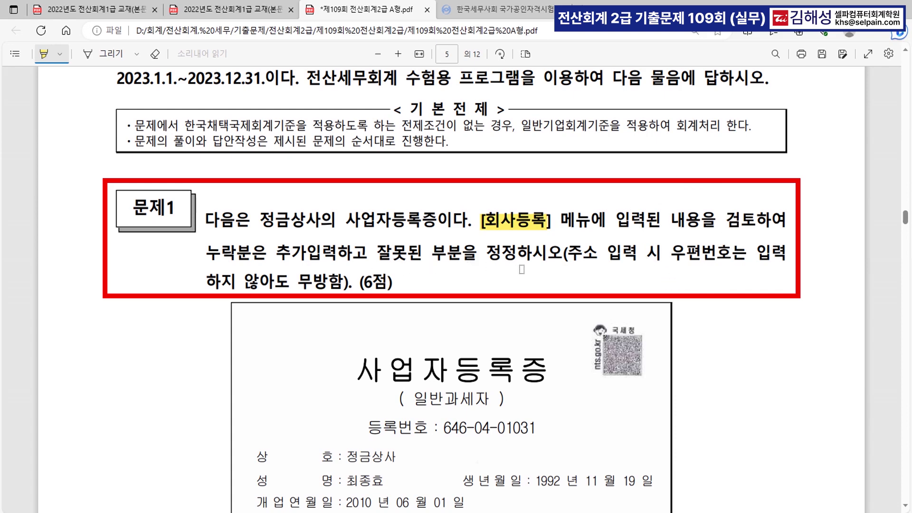
# - Switch to KcLep, open 회사등록 and correct the 사업자등록번호 to match the registration certificate in the PDF
pyautogui.scroll(-6, 556, 274)
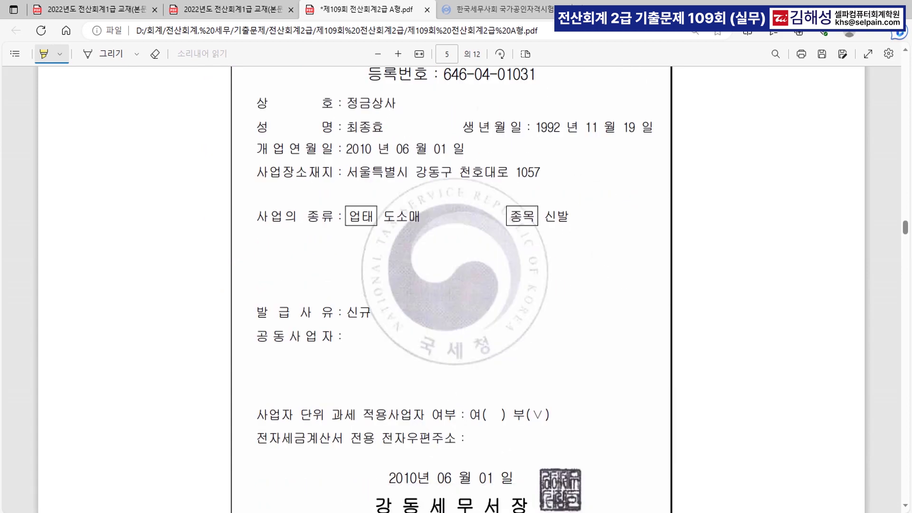
pyautogui.hotkey('alt', 'Tab')
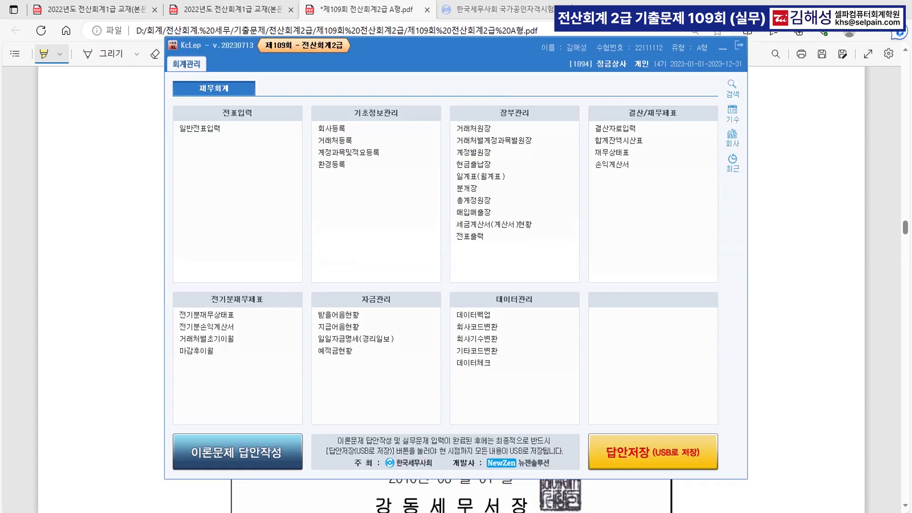
pyautogui.click(338, 130)
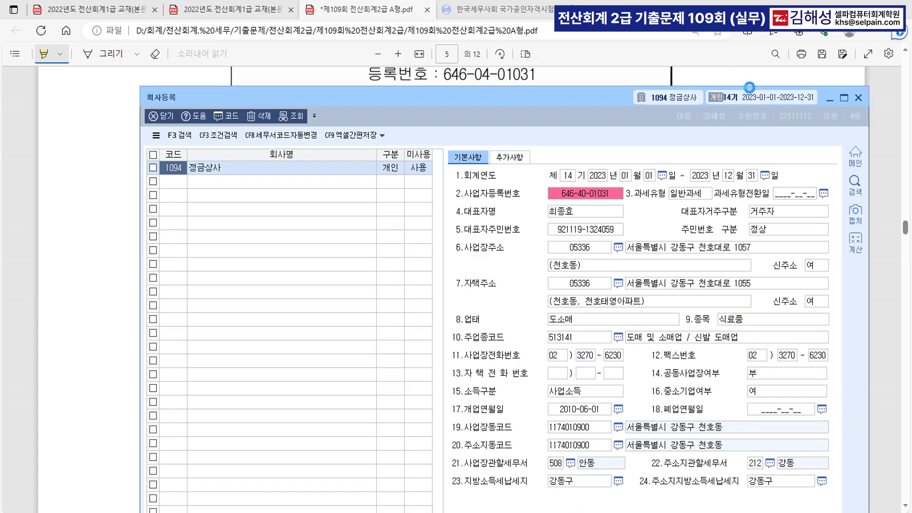
pyautogui.moveTo(468, 106); pyautogui.dragTo(480, 218)
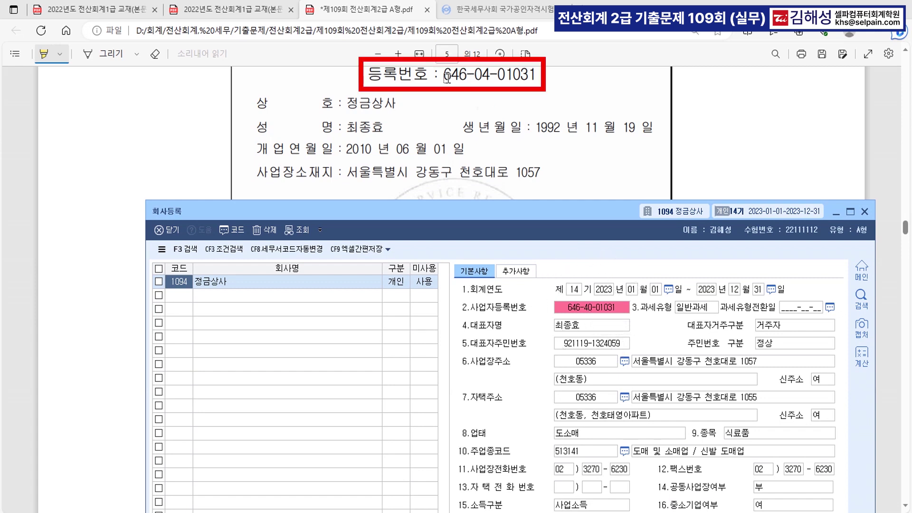
pyautogui.click(597, 308)
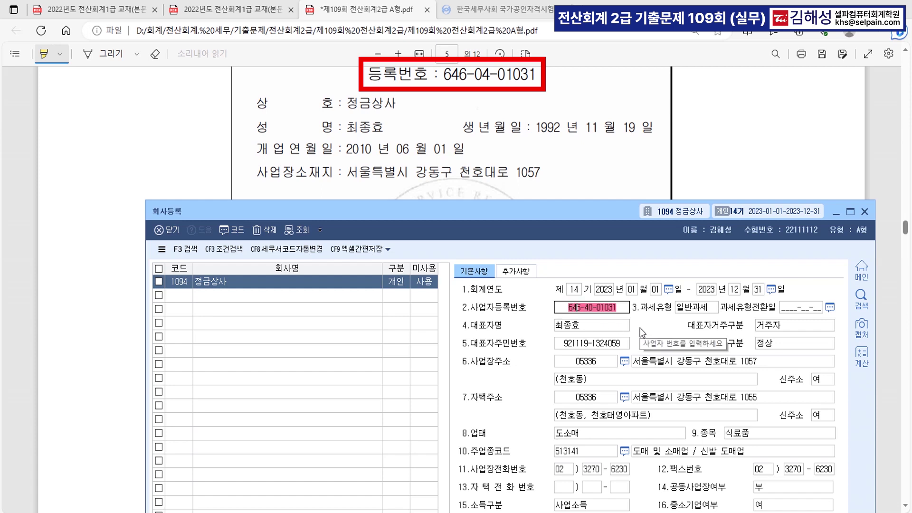
pyautogui.write('04')
pyautogui.press('Return')
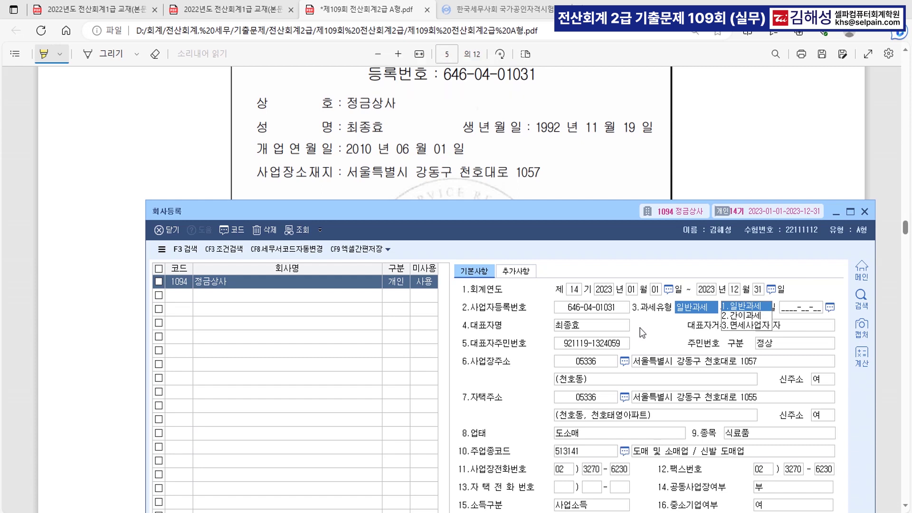
pyautogui.press('Return')
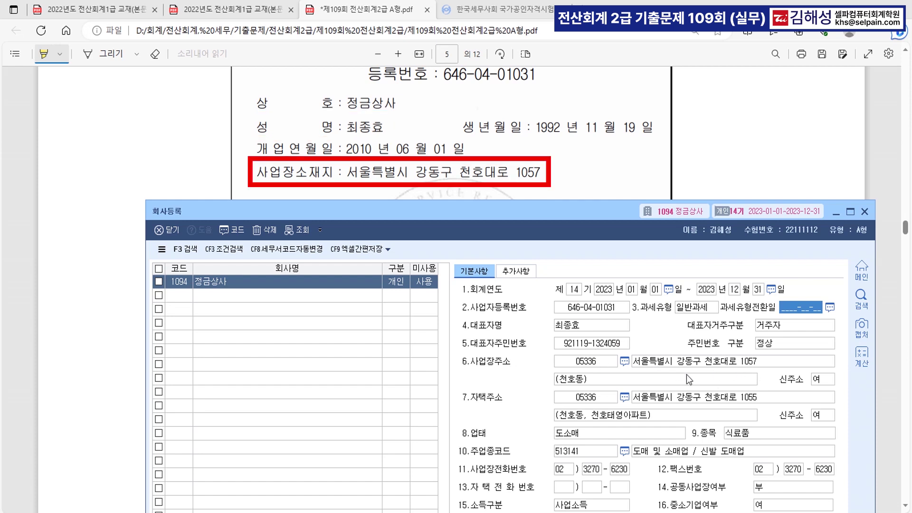
# - Set the company's 종목 to 신발, following the business type on the certificate
pyautogui.scroll(-2, 481, 127)
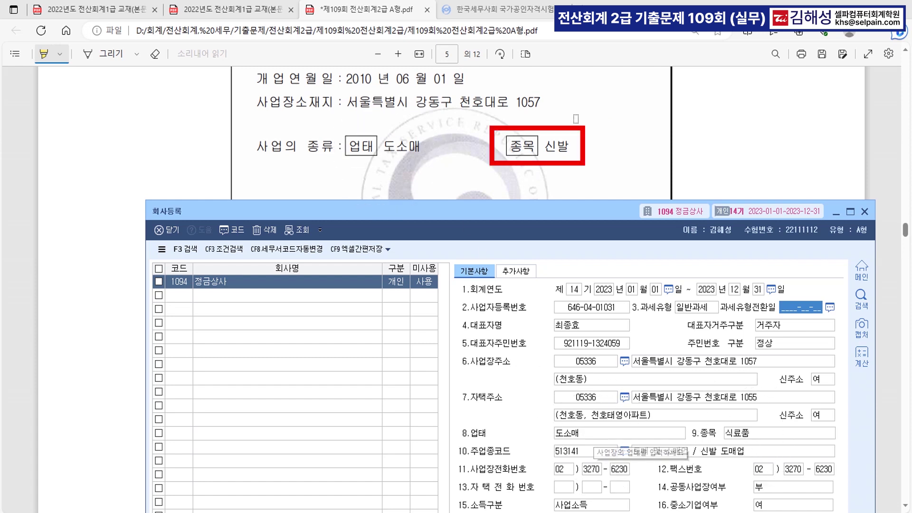
pyautogui.click(751, 433)
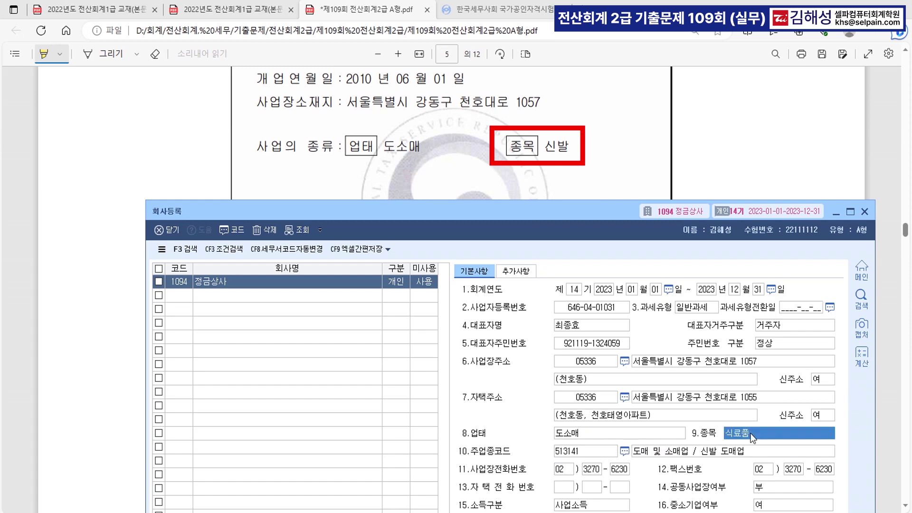
pyautogui.write('신발')
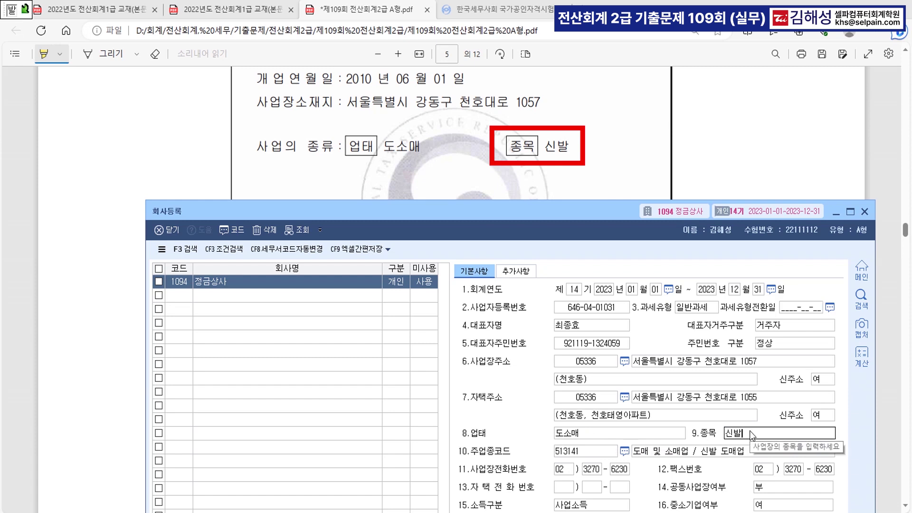
pyautogui.press('Return')
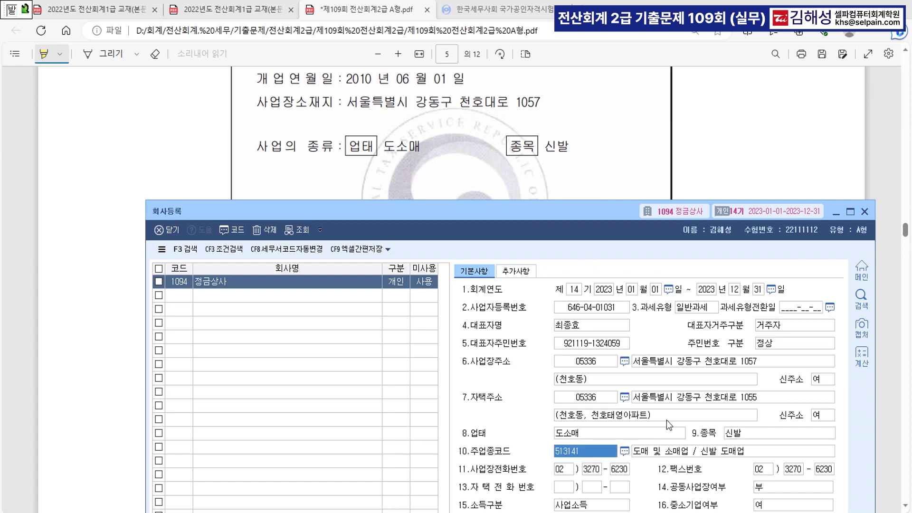
# - Set the 사업장관할세무서 to 강동 (code 212), following the issuing tax office on the certificate, and close 회사등록
pyautogui.moveTo(561, 208); pyautogui.dragTo(555, 115)
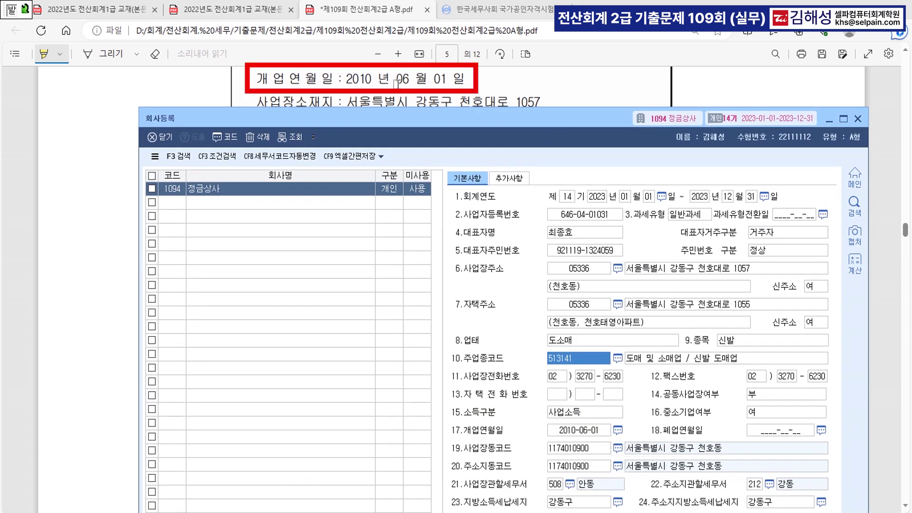
pyautogui.moveTo(509, 122); pyautogui.dragTo(470, 404)
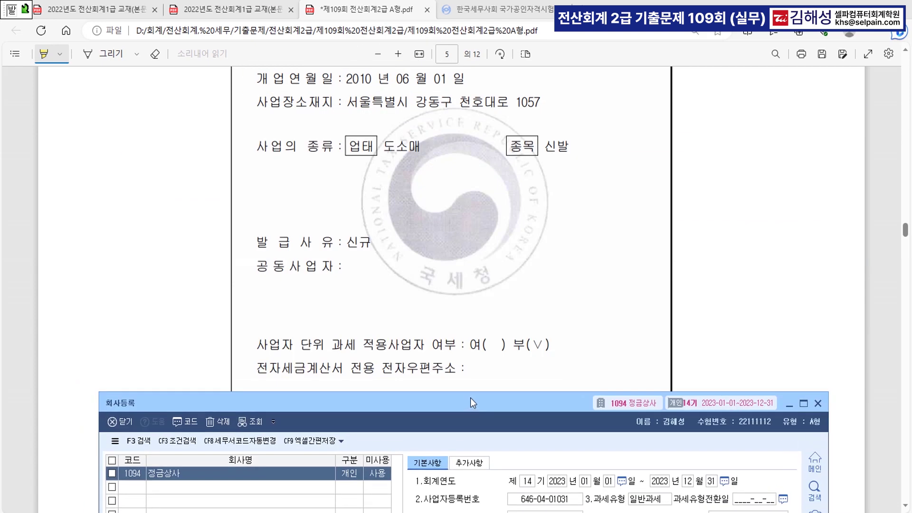
pyautogui.scroll(-2, 493, 267)
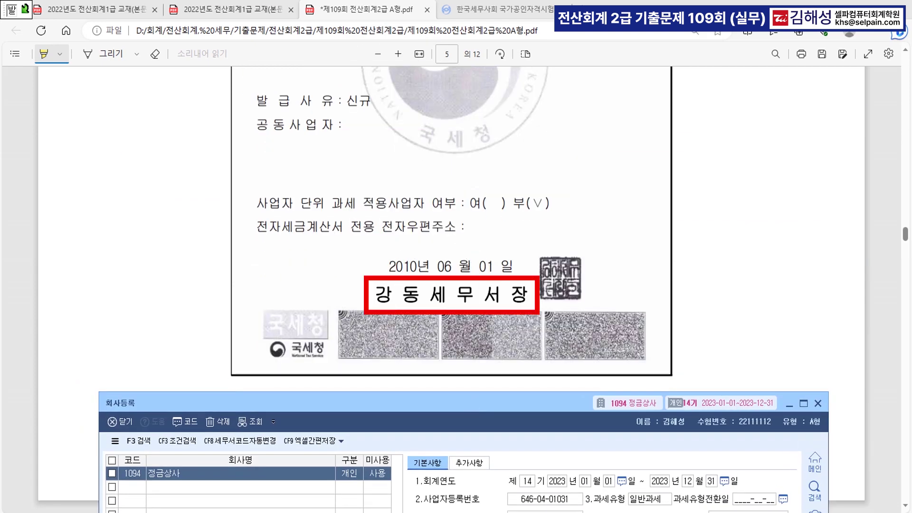
pyautogui.moveTo(485, 400); pyautogui.dragTo(500, 64)
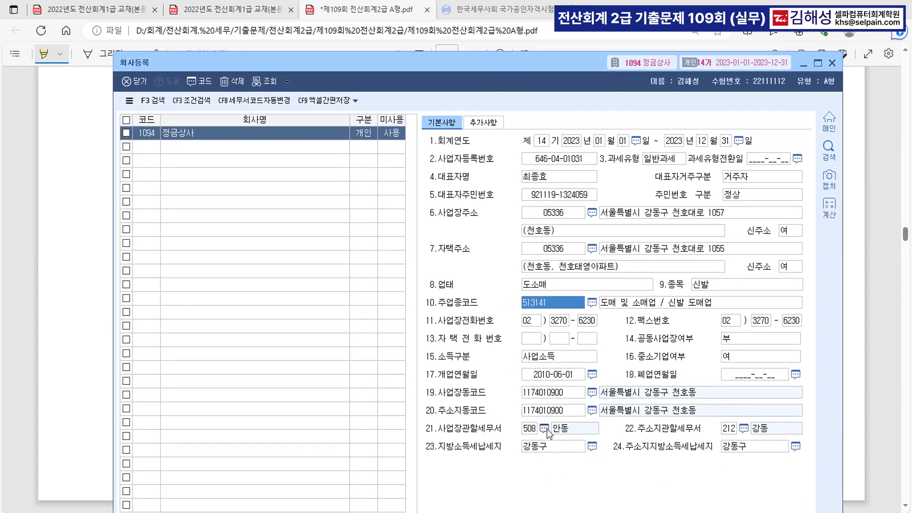
pyautogui.click(544, 428)
pyautogui.write('강동')
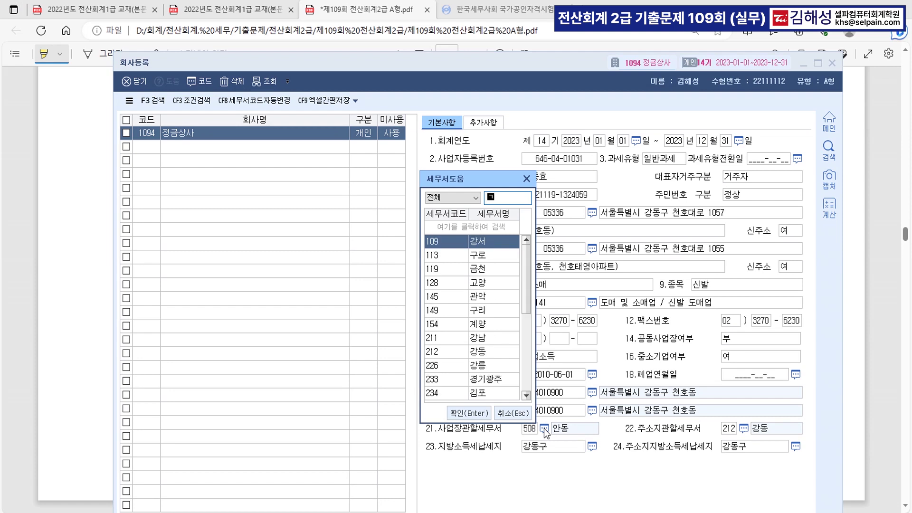
pyautogui.press('Return')
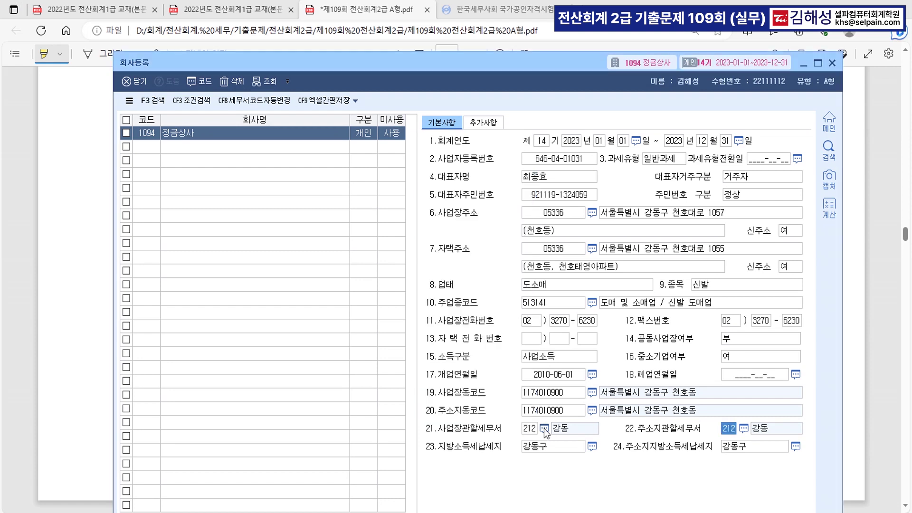
pyautogui.press('Return')
pyautogui.press('Return')
pyautogui.press('Return')
pyautogui.click(834, 64)
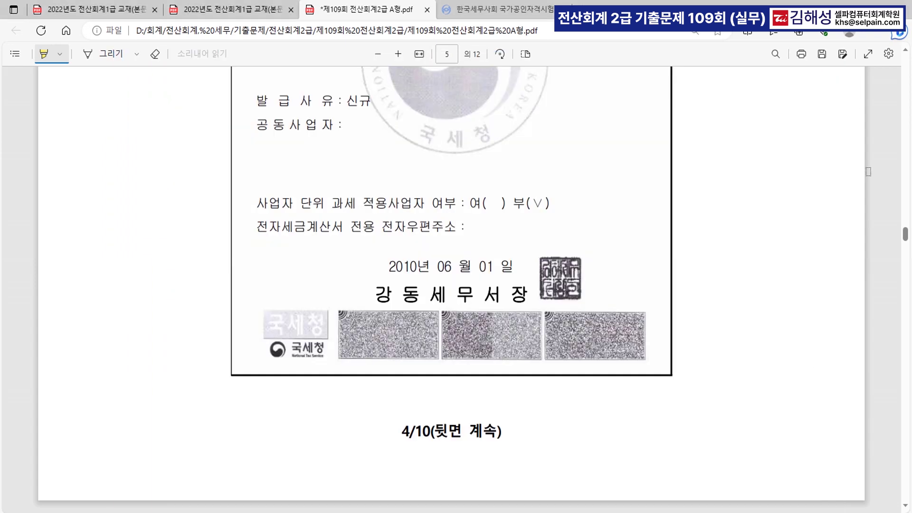
# - Highlight the three corrected items on the PDF certificate: the registration number, the 종목 "신발" and the tax office "강동"
pyautogui.scroll(5, 550, 229)
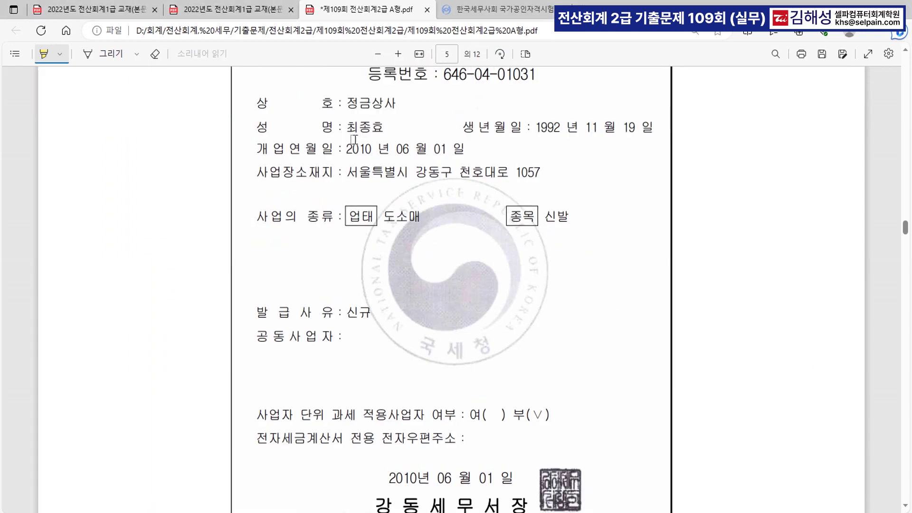
pyautogui.moveTo(443, 75); pyautogui.dragTo(536, 75)
pyautogui.moveTo(544, 217); pyautogui.dragTo(570, 217)
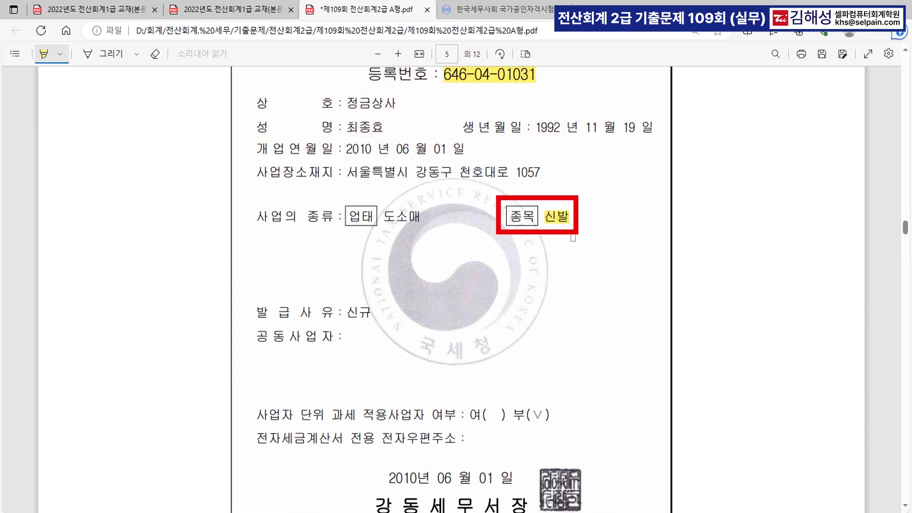
pyautogui.scroll(-2, 479, 443)
pyautogui.moveTo(375, 436); pyautogui.dragTo(420, 436)
# - Highlight "전기분 손익계산서" in the 문제2 instructions and review the income statement table below it
pyautogui.scroll(-10, 664, 411)
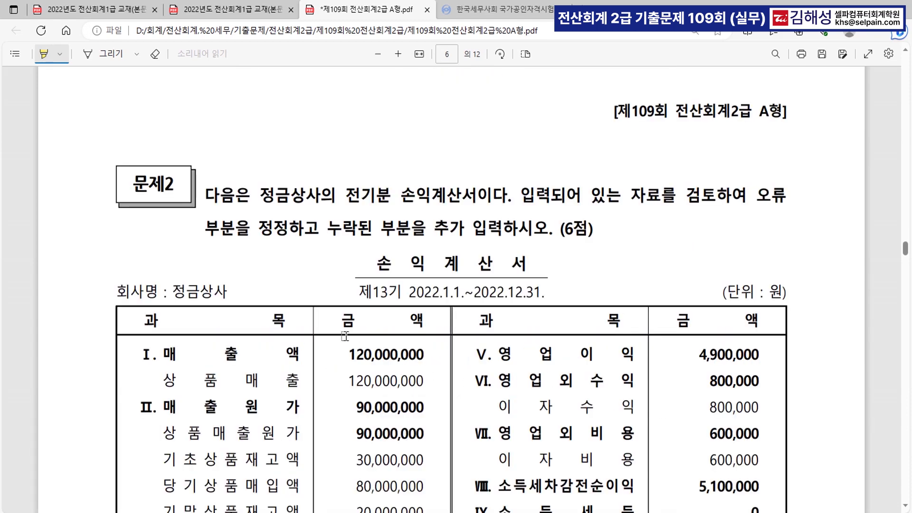
pyautogui.moveTo(348, 198); pyautogui.dragTo(477, 198)
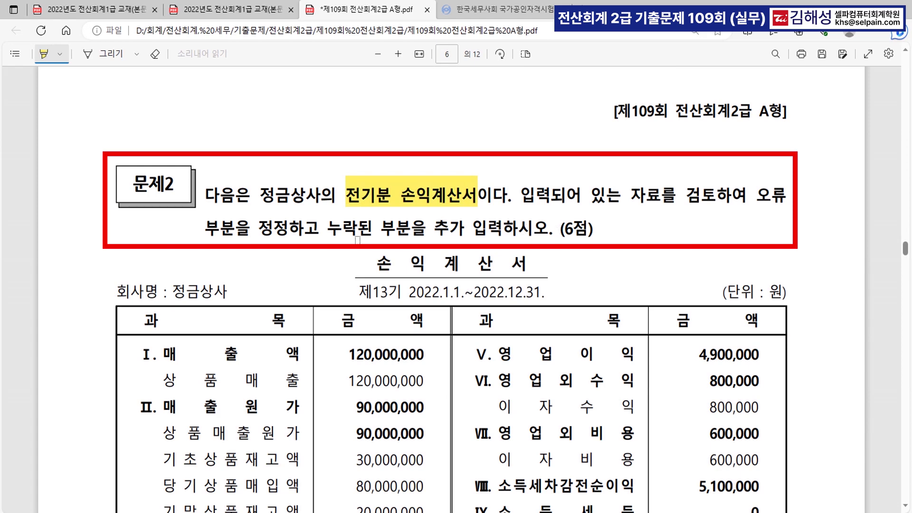
pyautogui.scroll(-4, 610, 255)
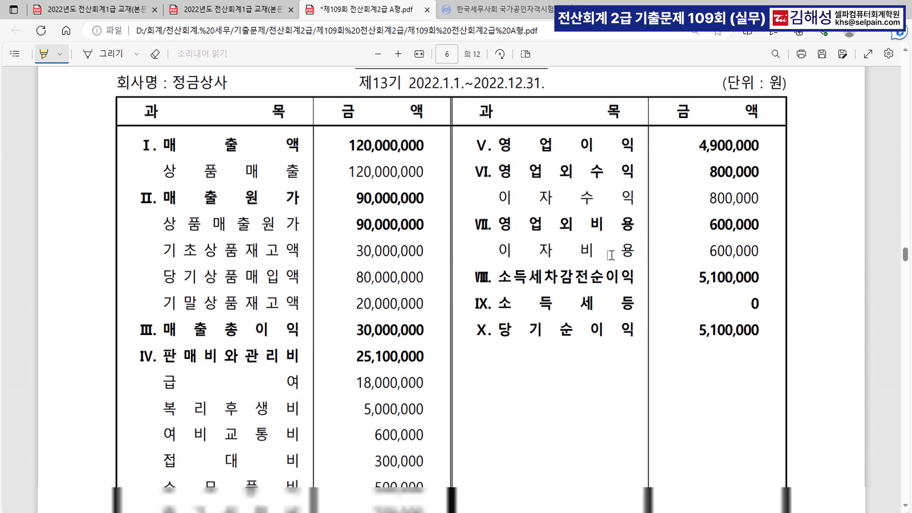
pyautogui.scroll(-2, 611, 255)
pyautogui.scroll(2, 610, 255)
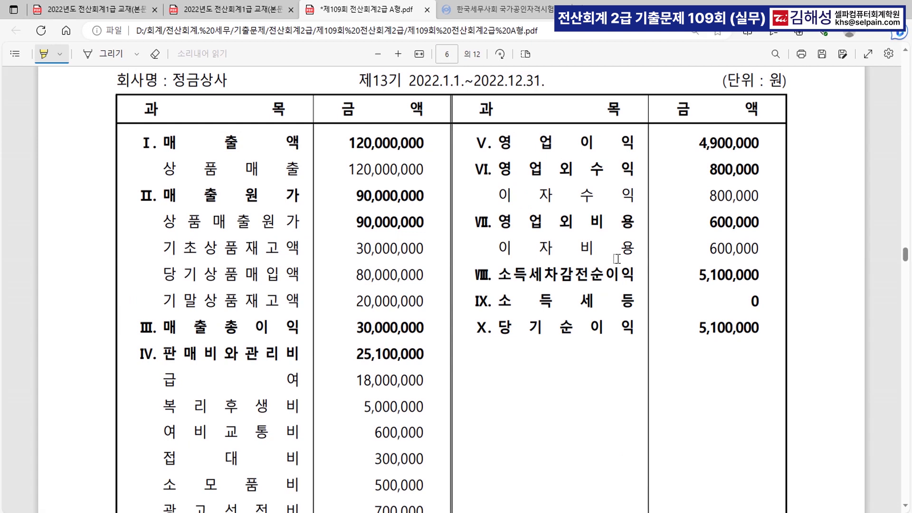
pyautogui.scroll(-2, 612, 256)
# - Open 전기분손익계산서 in KcLep and place its window beside the account amounts of the PDF's income statement
pyautogui.hotkey('alt', 'Tab')
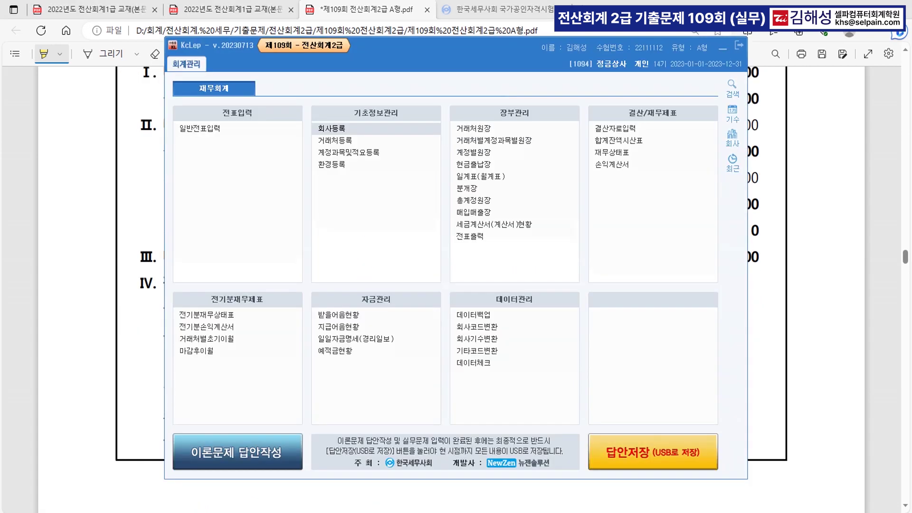
pyautogui.click(231, 327)
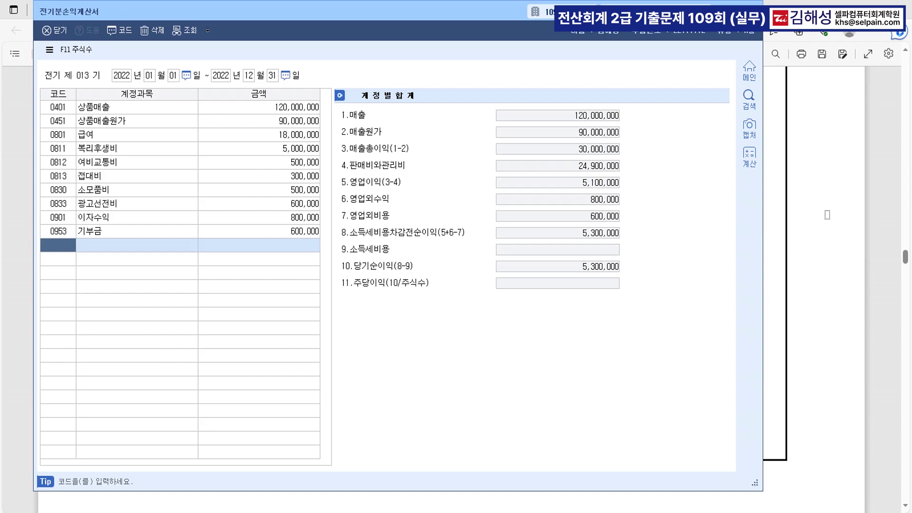
pyautogui.click(827, 215)
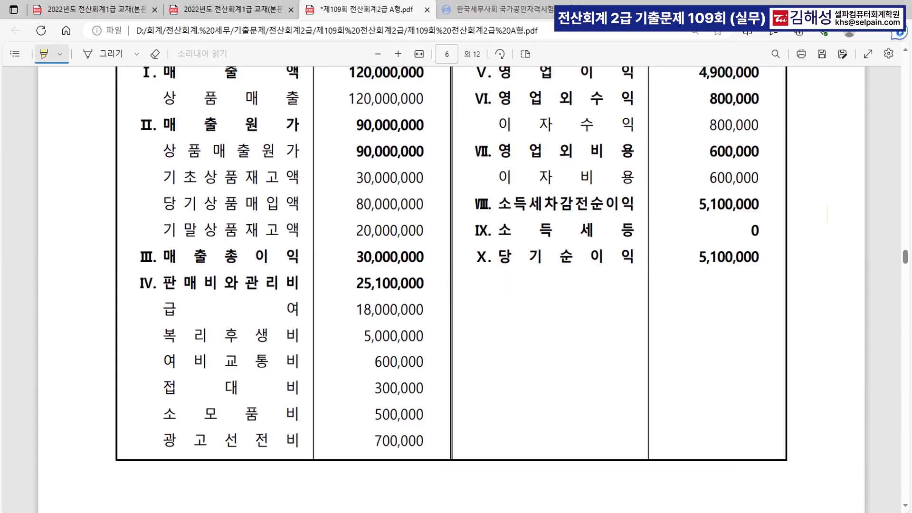
pyautogui.hotkey('alt', 'Tab')
pyautogui.moveTo(310, 21); pyautogui.dragTo(469, 206)
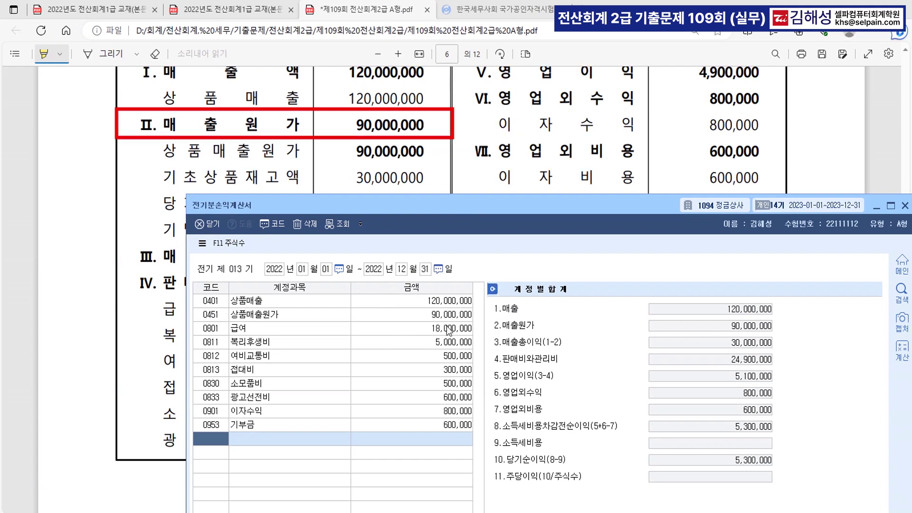
pyautogui.moveTo(464, 209); pyautogui.dragTo(460, 286)
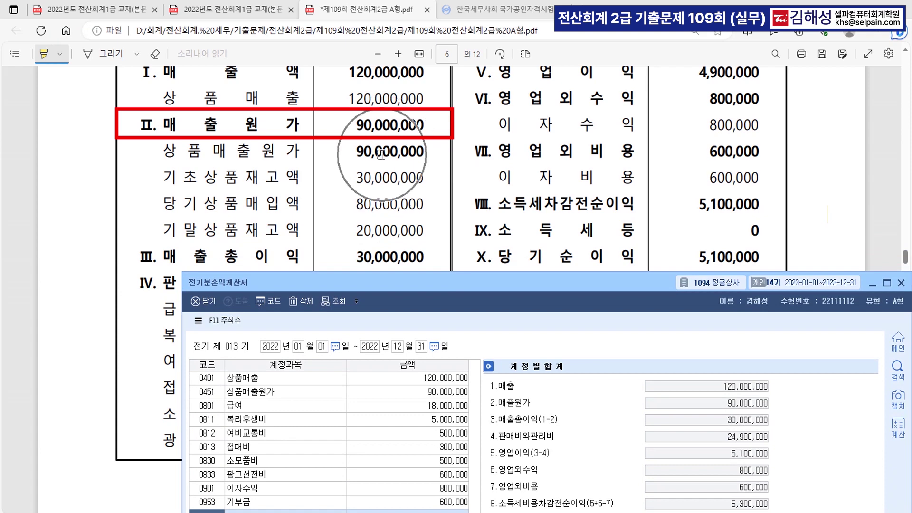
pyautogui.moveTo(459, 282)
pyautogui.mouseDown()
pyautogui.moveTo(519, 191)
pyautogui.moveTo(642, 55)
pyautogui.moveTo(640, 90)
pyautogui.moveTo(726, 87)
pyautogui.mouseUp()
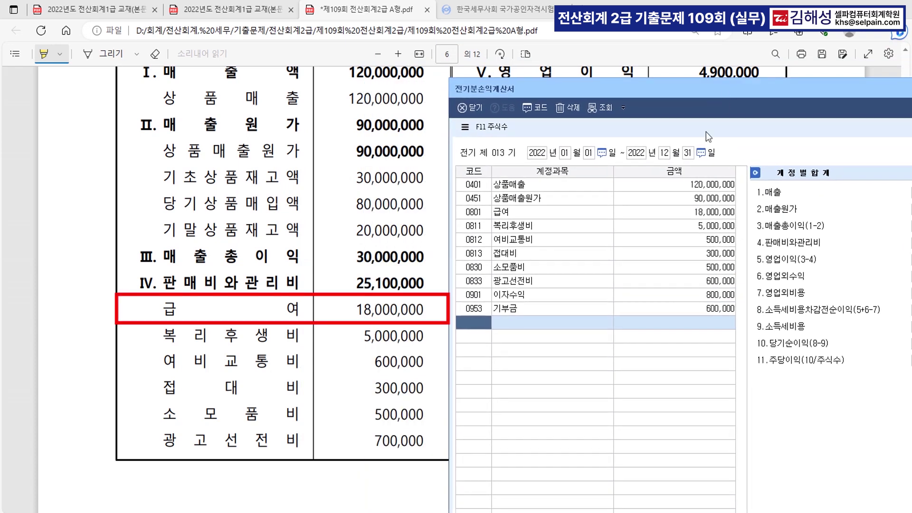
# - Compare the 급여 and 복리후생비 amounts with the PDF and set 여비교통비 (0812) to 600,000
pyautogui.click(702, 215)
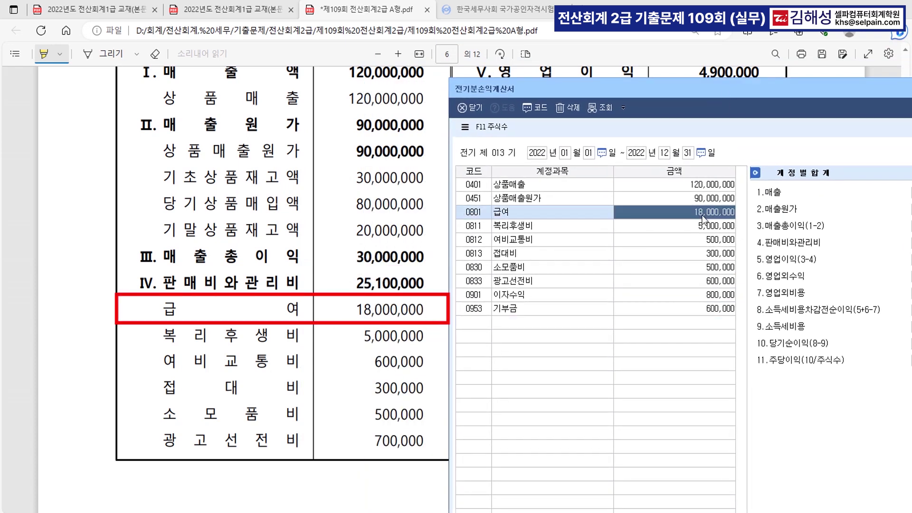
pyautogui.click(699, 229)
pyautogui.click(700, 243)
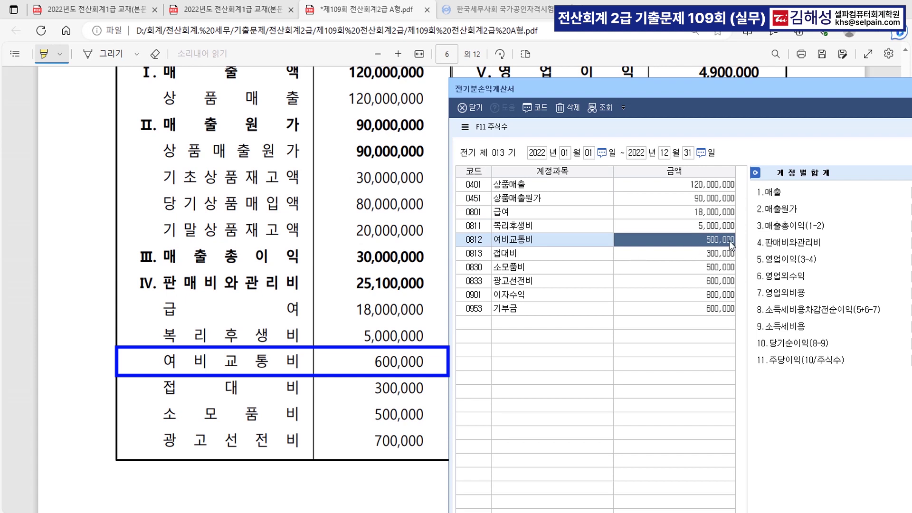
pyautogui.write('600000')
pyautogui.press('Return')
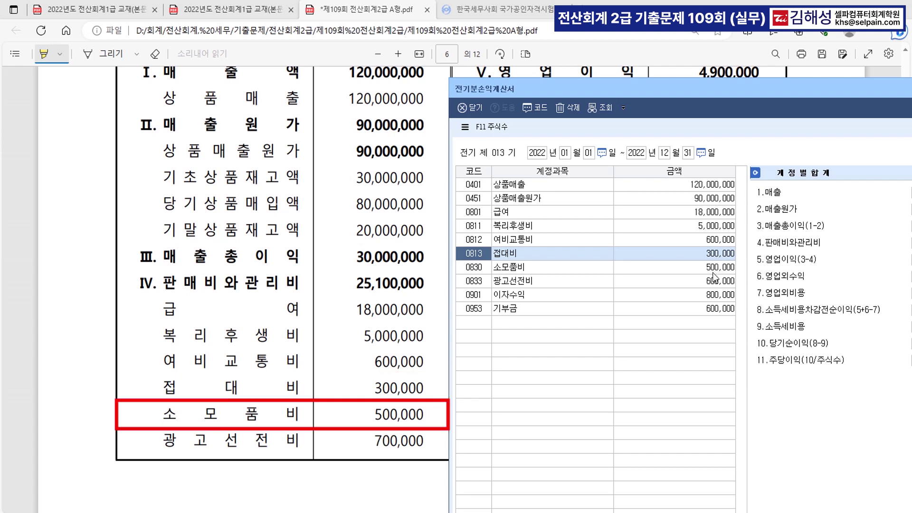
# - Set the 광고선전비 (0833) amount to 700,000 to match the PDF
pyautogui.press('ctrl')
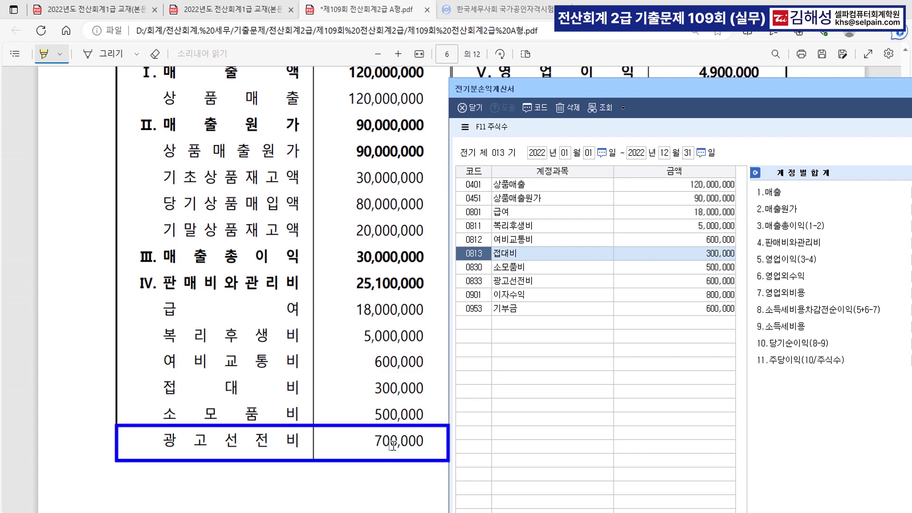
pyautogui.click(717, 282)
pyautogui.write('70')
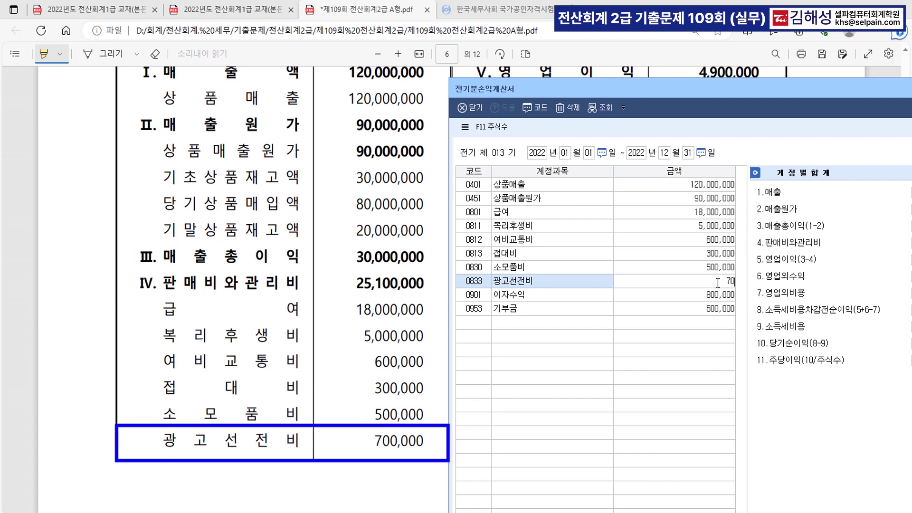
pyautogui.write('0,000')
pyautogui.press('Return')
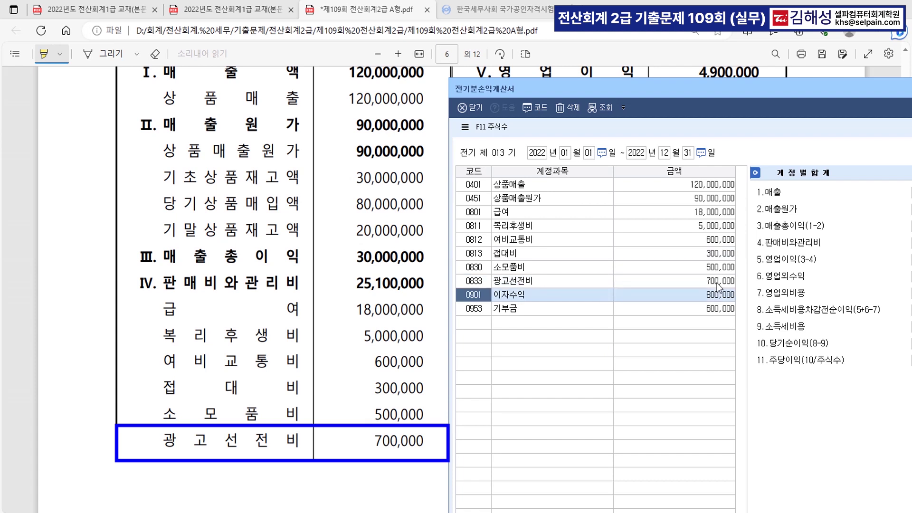
# - Uncover the PDF's 영업외비용 section and replace the 기부금 account with 이자비용 (0951), found by searching "이자"
pyautogui.moveTo(655, 95); pyautogui.dragTo(560, 240)
pyautogui.click(719, 134)
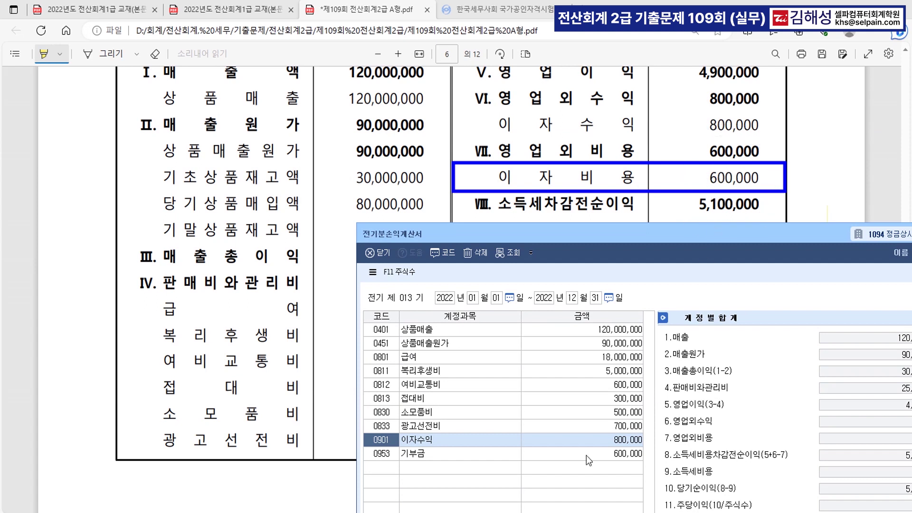
pyautogui.click(378, 455)
pyautogui.write('이자')
pyautogui.press('Return')
pyautogui.press('Down')
pyautogui.press('Down')
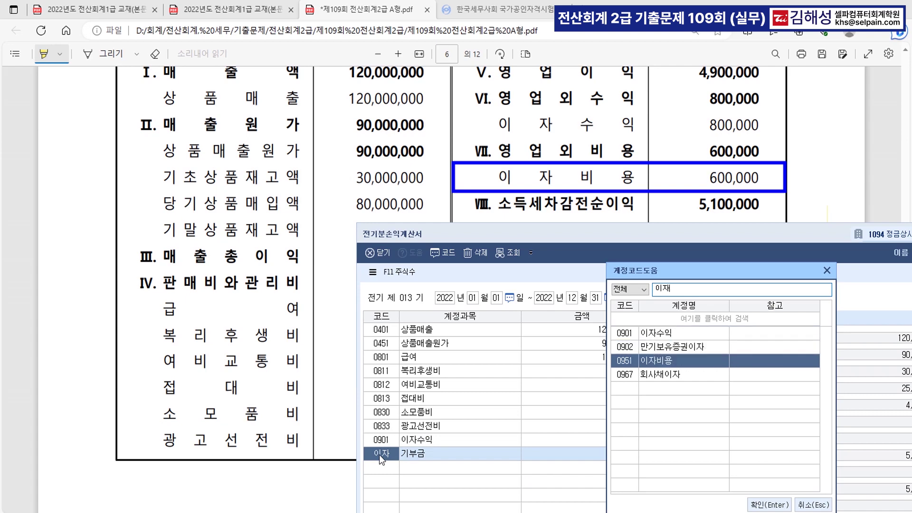
pyautogui.press('Return')
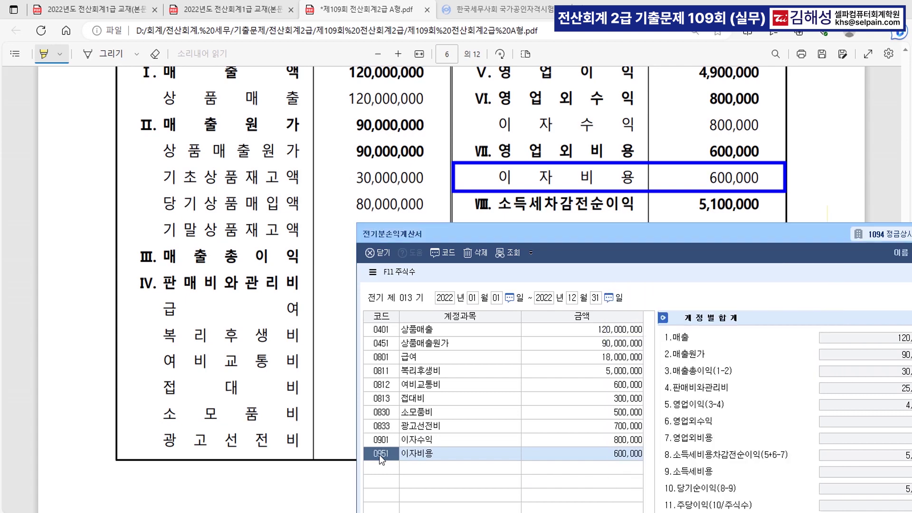
pyautogui.press('Return')
pyautogui.press('Return')
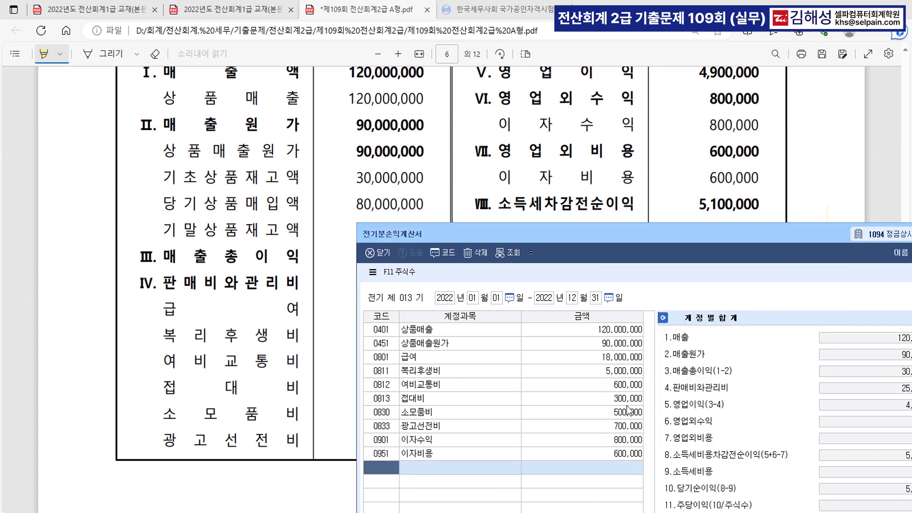
# - Compare the 당기순이익 in 계정별합계 with the PDF's income statement and close 전기분손익계산서
pyautogui.moveTo(606, 236); pyautogui.dragTo(297, 65)
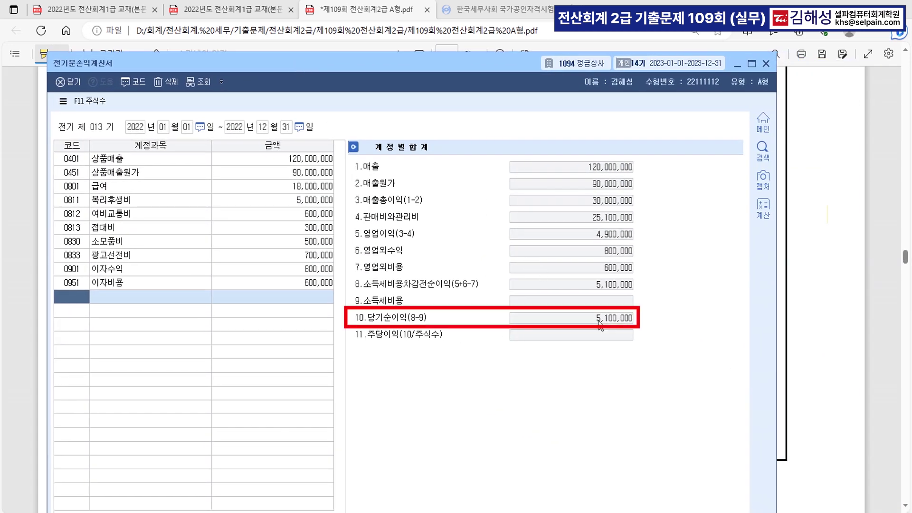
pyautogui.moveTo(514, 70); pyautogui.dragTo(633, 390)
pyautogui.press('ctrl')
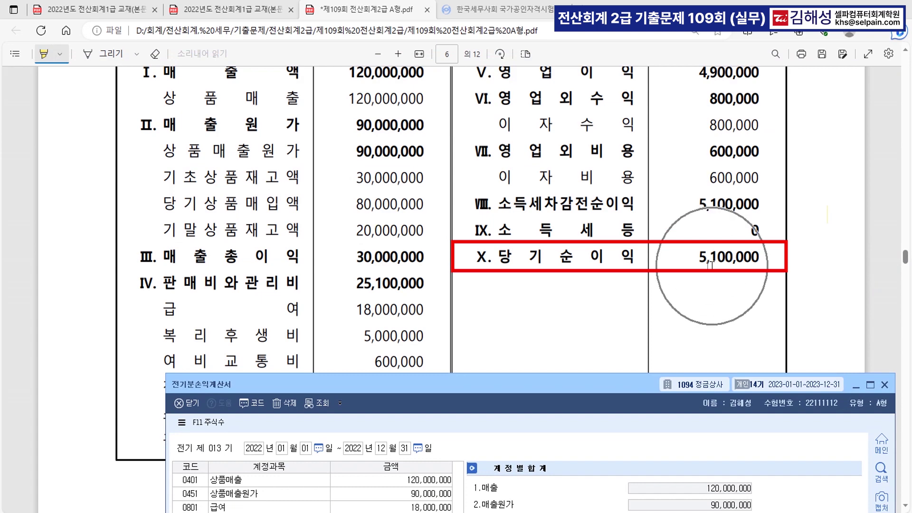
pyautogui.press('ctrl')
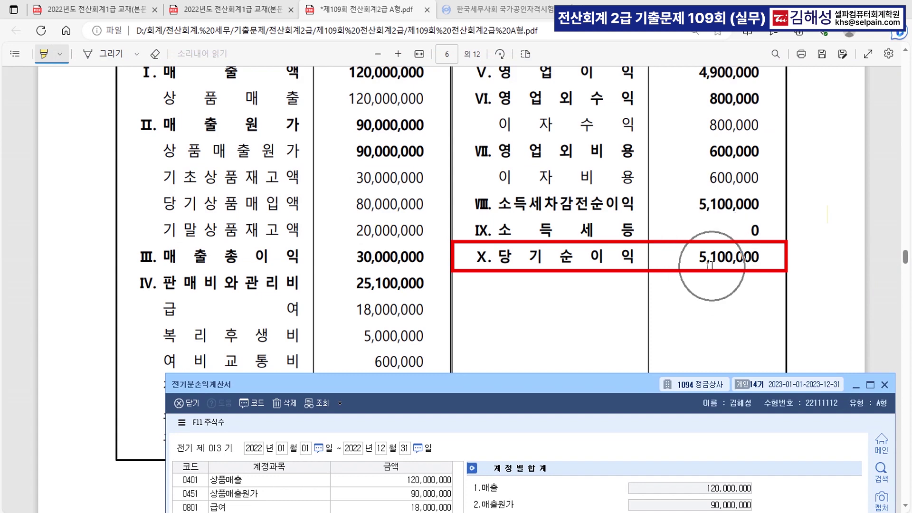
pyautogui.press('ctrl')
pyautogui.press('ctrl')
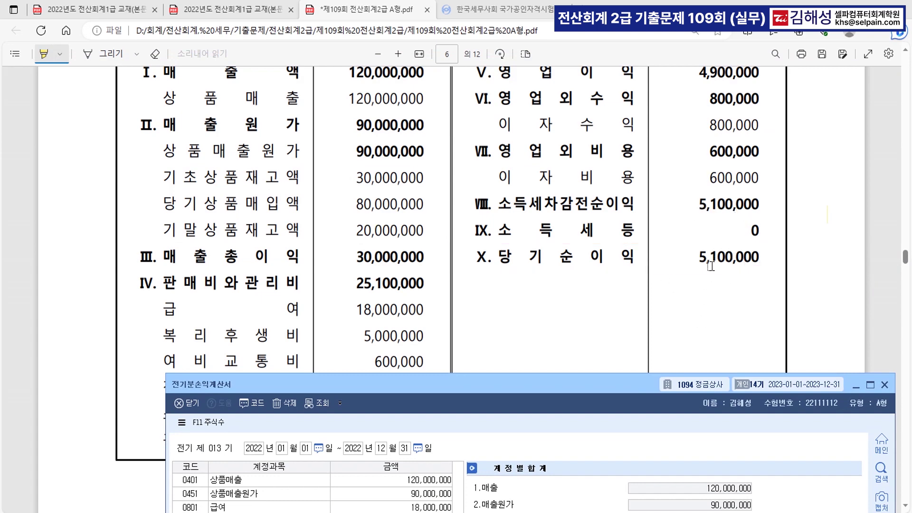
pyautogui.moveTo(519, 383); pyautogui.dragTo(489, 81)
pyautogui.click(853, 77)
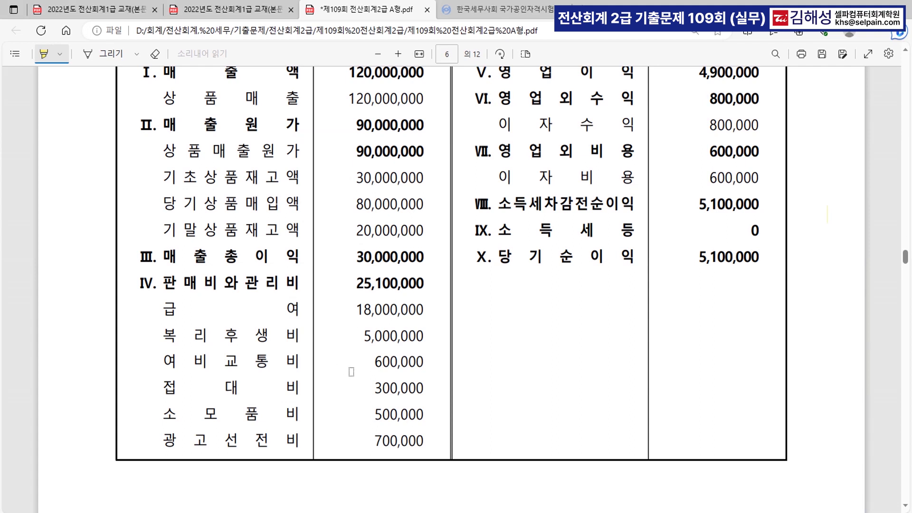
# - Highlight the corrected items on the PDF: the 여비교통비 and 광고선전비 amounts and the 이자비용 line
pyautogui.moveTo(374, 361); pyautogui.dragTo(424, 362)
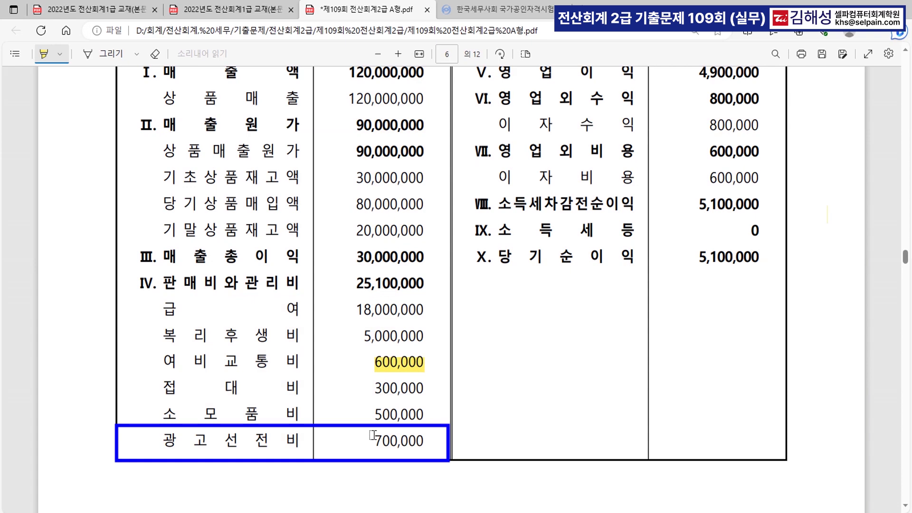
pyautogui.moveTo(375, 441); pyautogui.dragTo(422, 441)
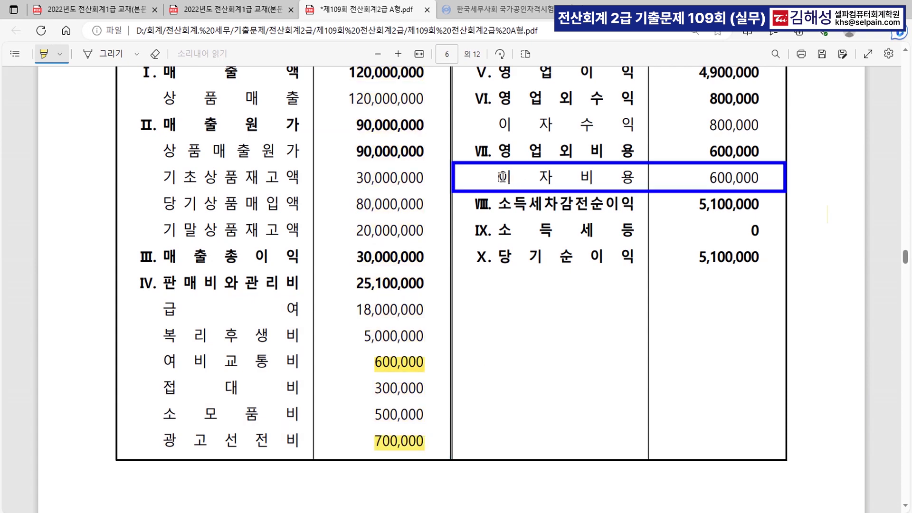
pyautogui.rightClick(626, 181)
pyautogui.click(570, 227)
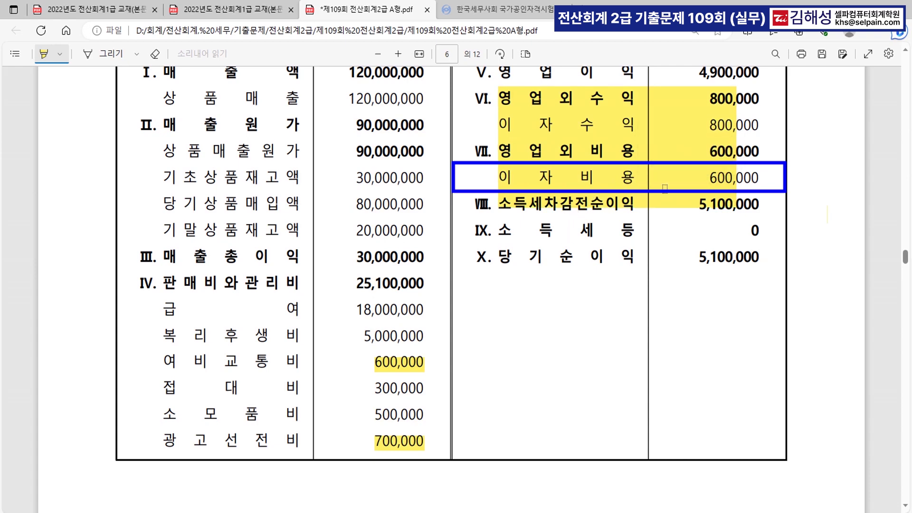
# - Read 문제3 [1] in the PDF, open 계정과목및적요등록 in KcLep and select 접대비 (0813) under 판매관리비
pyautogui.scroll(-10, 524, 264)
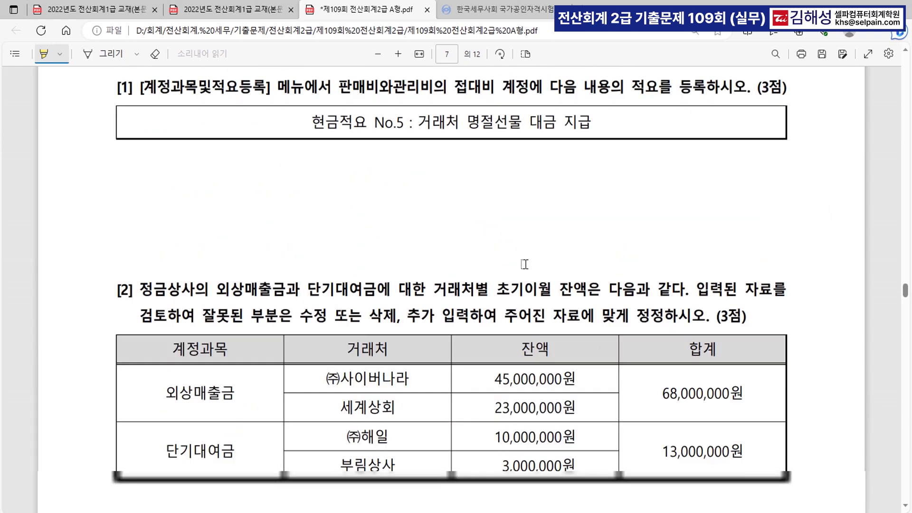
pyautogui.scroll(1, 524, 263)
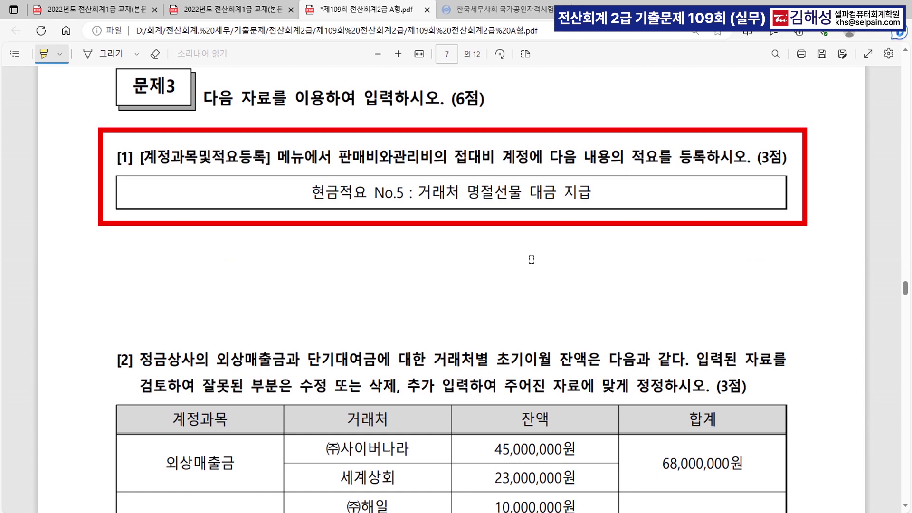
pyautogui.hotkey('alt', 'Tab')
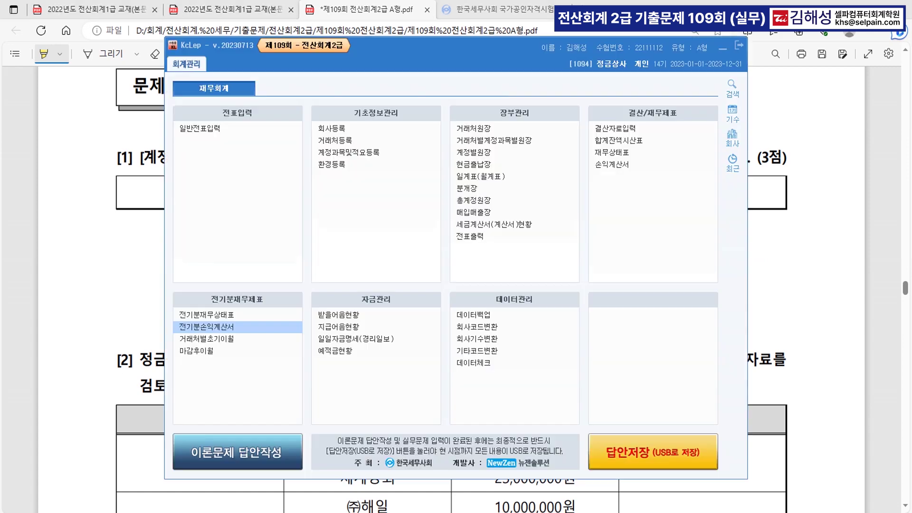
pyautogui.click(366, 157)
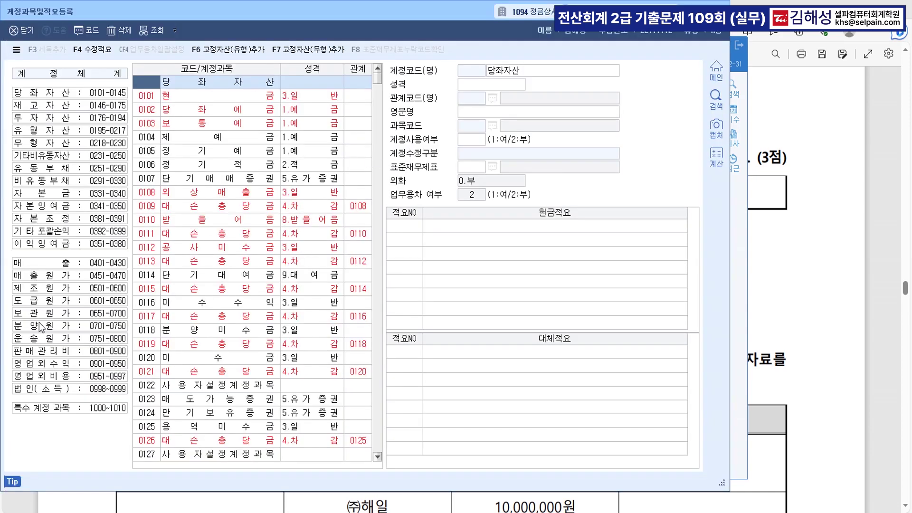
pyautogui.click(42, 352)
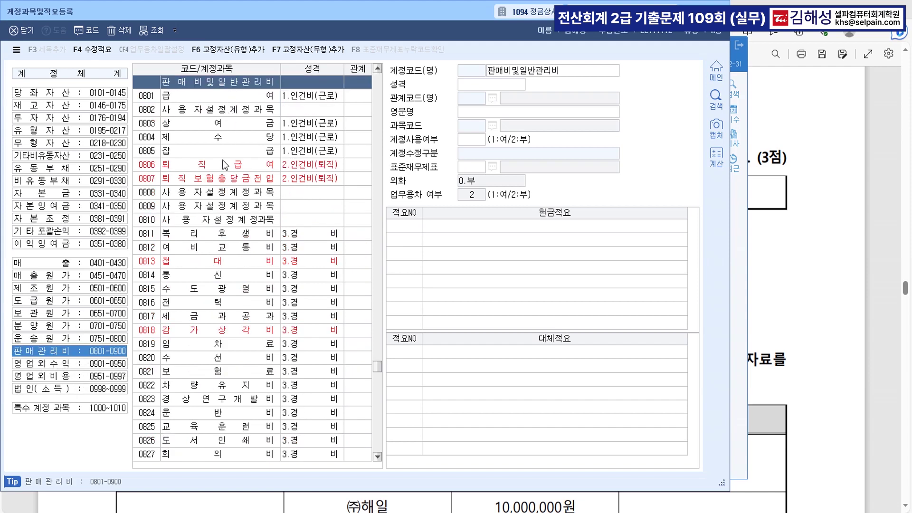
pyautogui.click(229, 263)
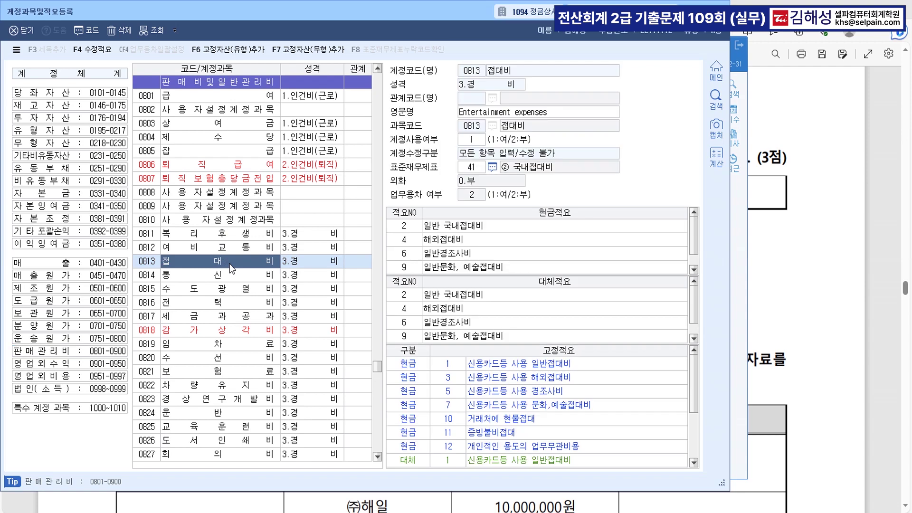
pyautogui.press('ctrl')
pyautogui.press('ctrl')
pyautogui.press('ctrl')
pyautogui.press('ctrl')
pyautogui.press('ctrl')
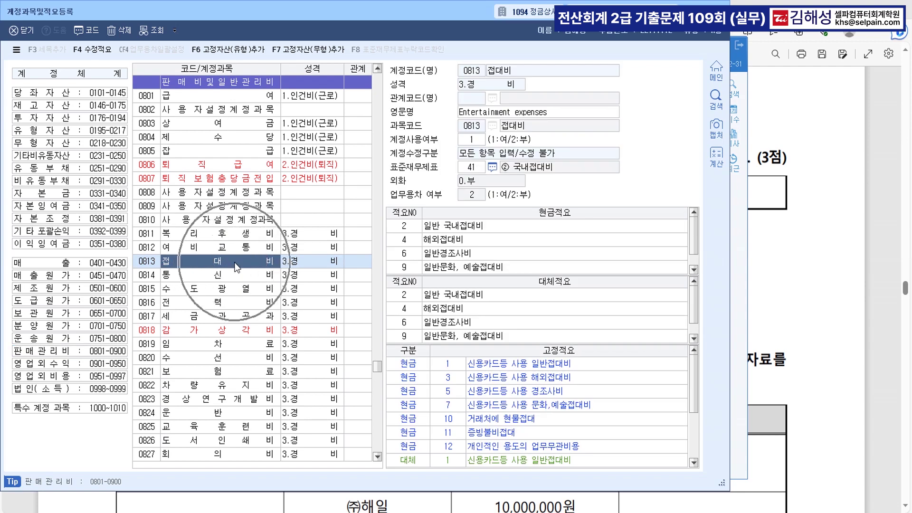
# - Register 현금적요 No. 5 for 접대비 with the text "거래처 명절선물 대금 지급"
pyautogui.click(466, 252)
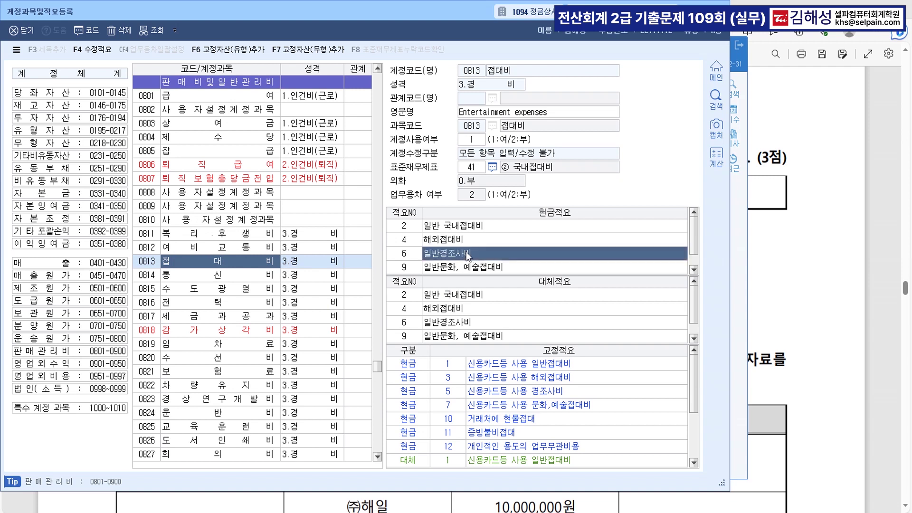
pyautogui.scroll(-1, 466, 252)
pyautogui.click(407, 267)
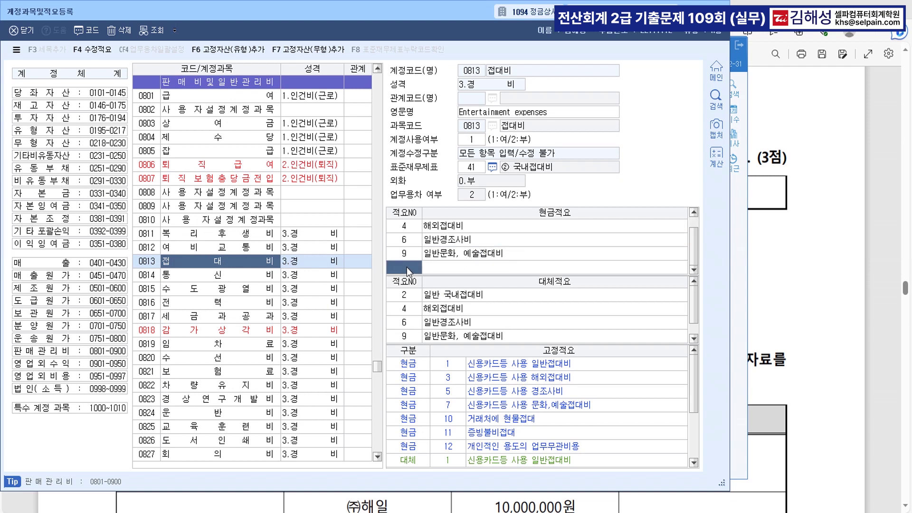
pyautogui.write('5')
pyautogui.press('Return')
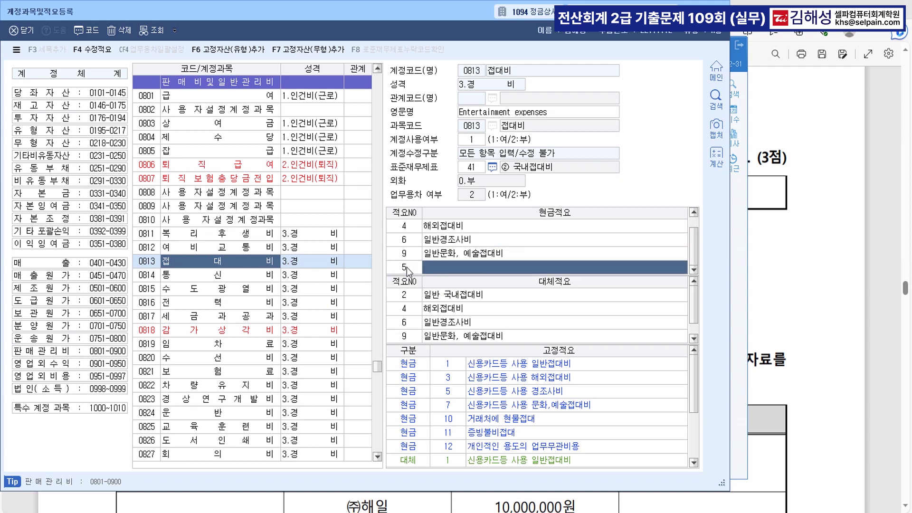
pyautogui.write('거래처')
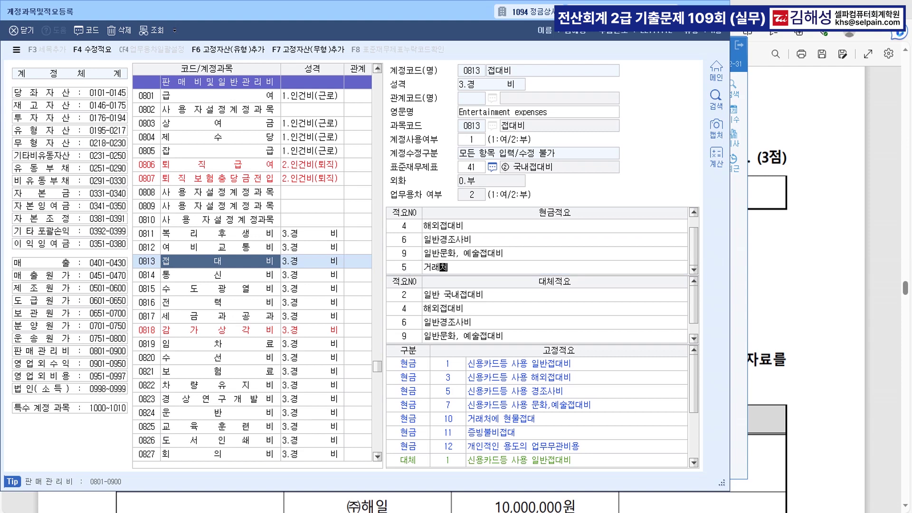
pyautogui.write(' 면절선물 대금 지급')
pyautogui.press('Return')
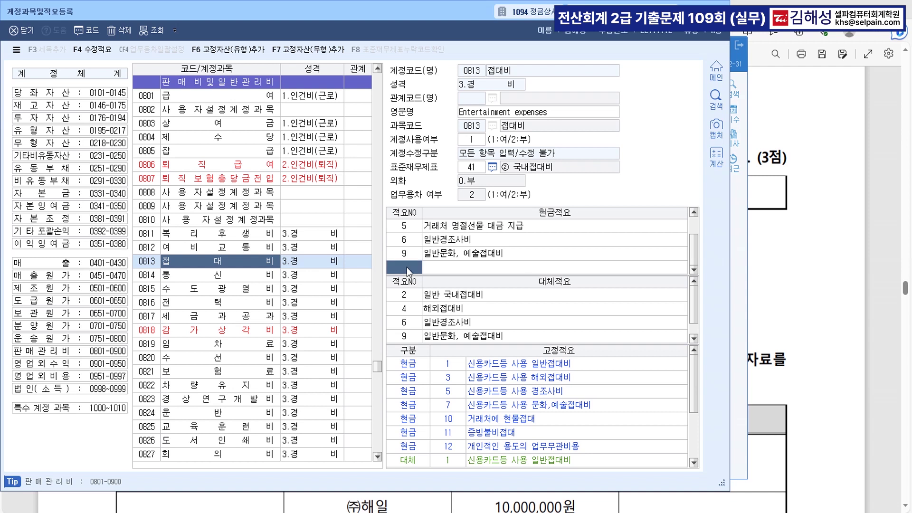
# - Reload the 접대비 account to check its new 현금적요 entry, close 계정과목및적요등록 and return to the PDF
pyautogui.click(481, 231)
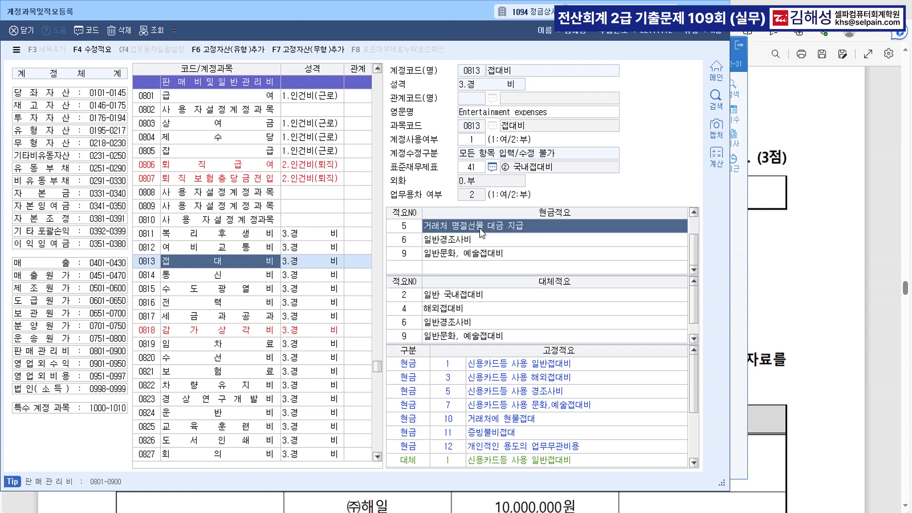
pyautogui.press('ctrl')
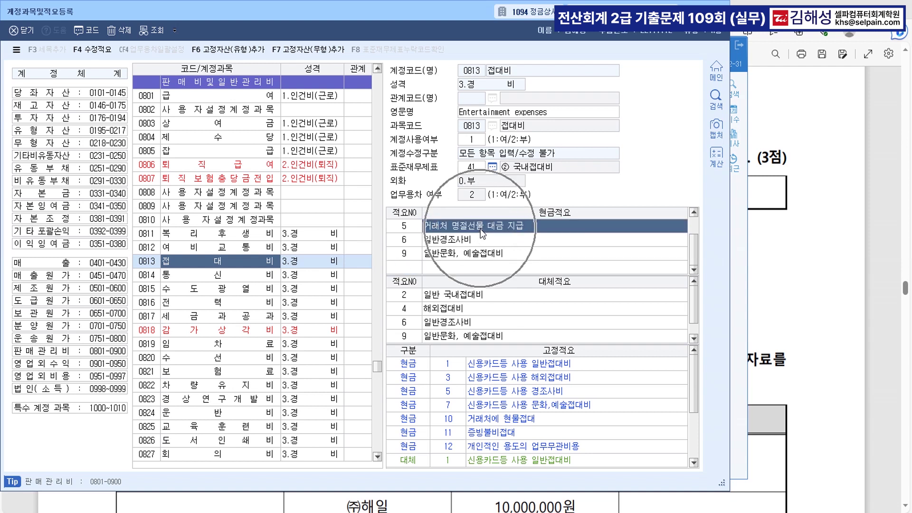
pyautogui.click(224, 275)
pyautogui.click(230, 261)
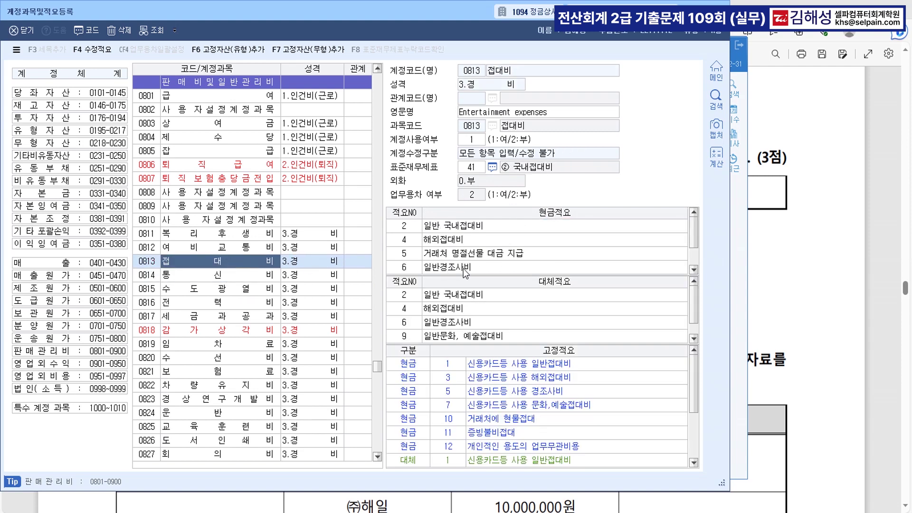
pyautogui.click(460, 254)
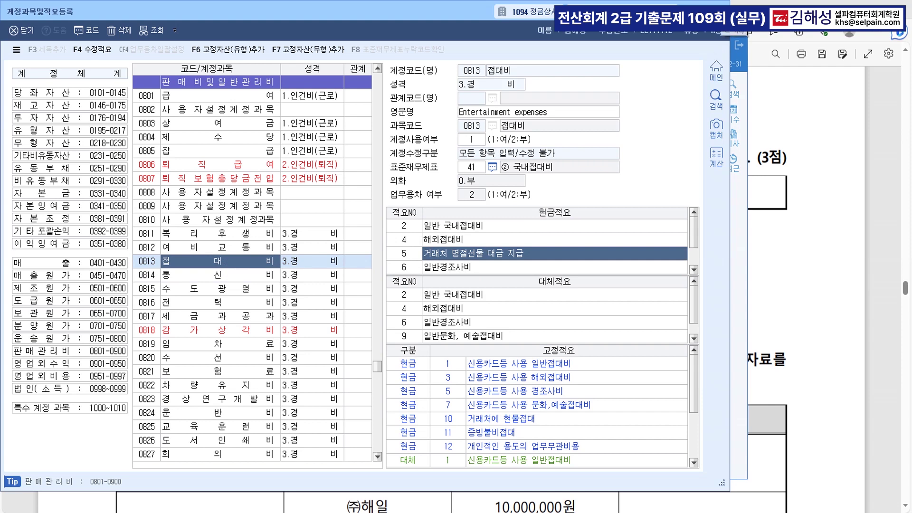
pyautogui.press('Escape')
pyautogui.click(128, 295)
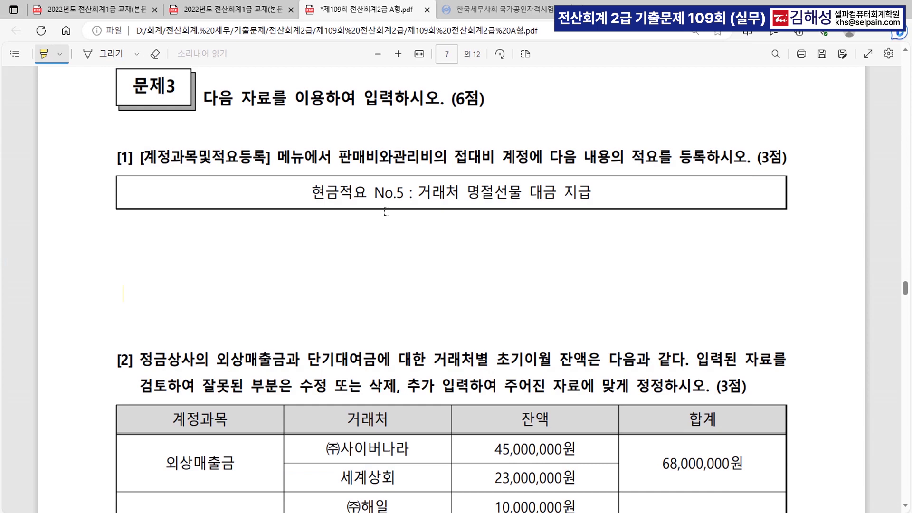
# - Highlight "판매비와관리비의 접대비" in 문제3 [1] and "거래처별 초기이월 잔액", 외상매출금 and 단기대여금 in [2] on the PDF
pyautogui.moveTo(338, 159); pyautogui.dragTo(495, 158)
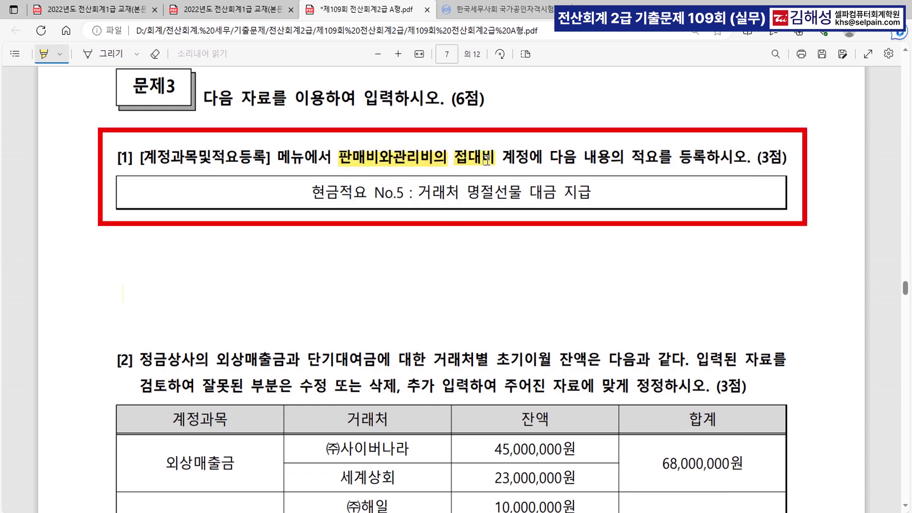
pyautogui.scroll(-5, 499, 251)
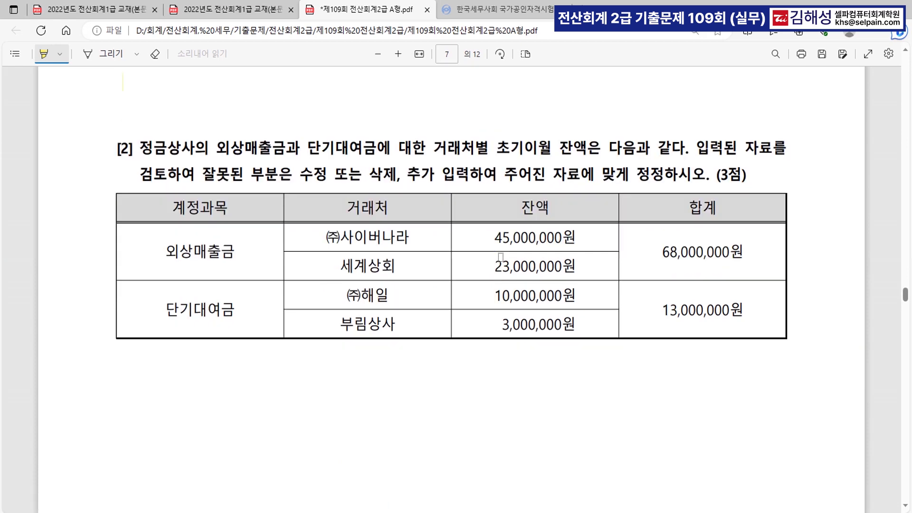
pyautogui.moveTo(434, 149); pyautogui.dragTo(585, 150)
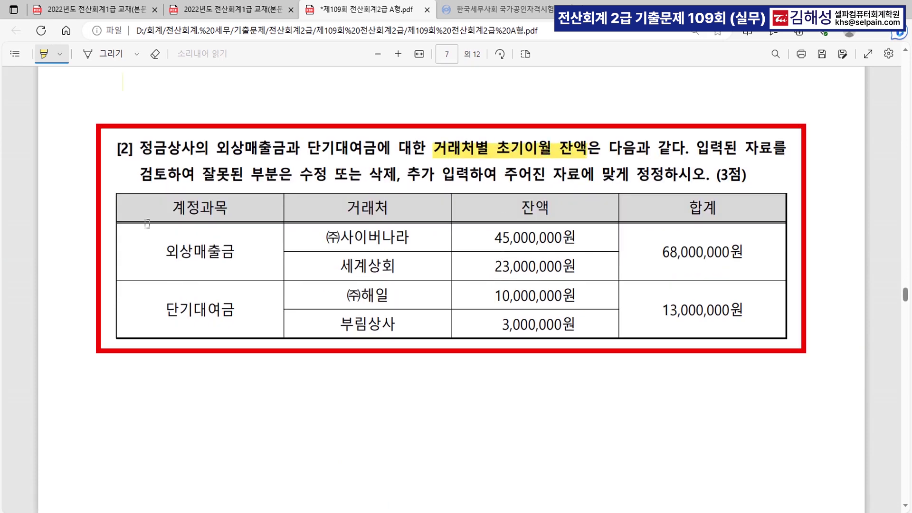
pyautogui.moveTo(166, 254); pyautogui.dragTo(229, 256)
pyautogui.moveTo(164, 311); pyautogui.dragTo(233, 311)
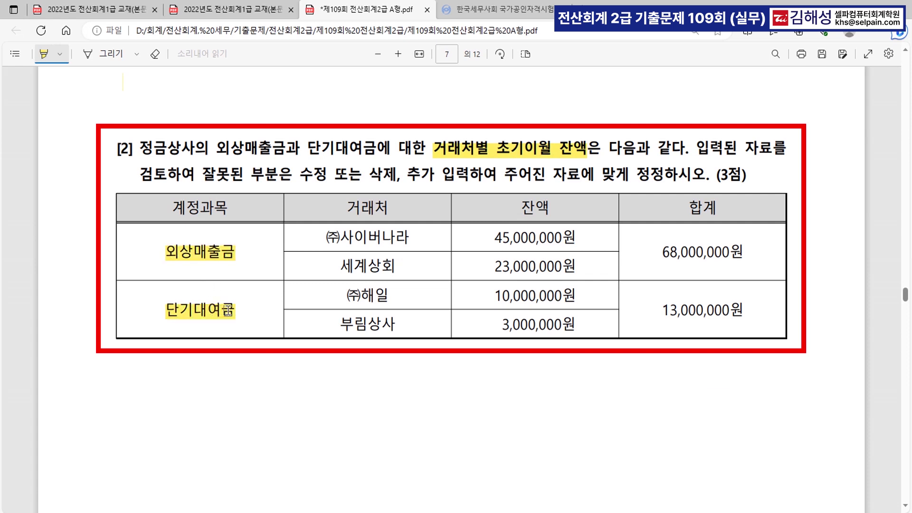
pyautogui.scroll(-1, 596, 280)
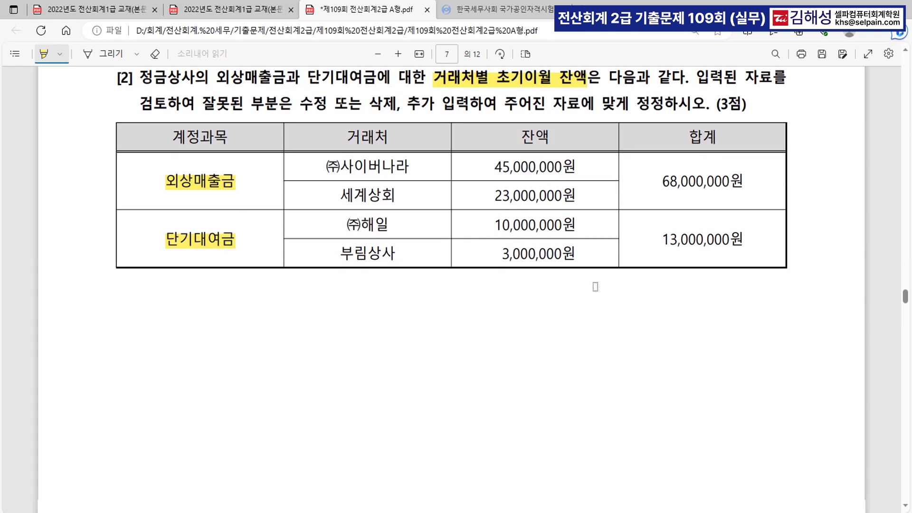
# - Switch to KcLep, open 거래처별초기이월, select 외상매출금 (0108) and position the window below the PDF's 외상매출금 rows
pyautogui.hotkey('alt', 'Tab')
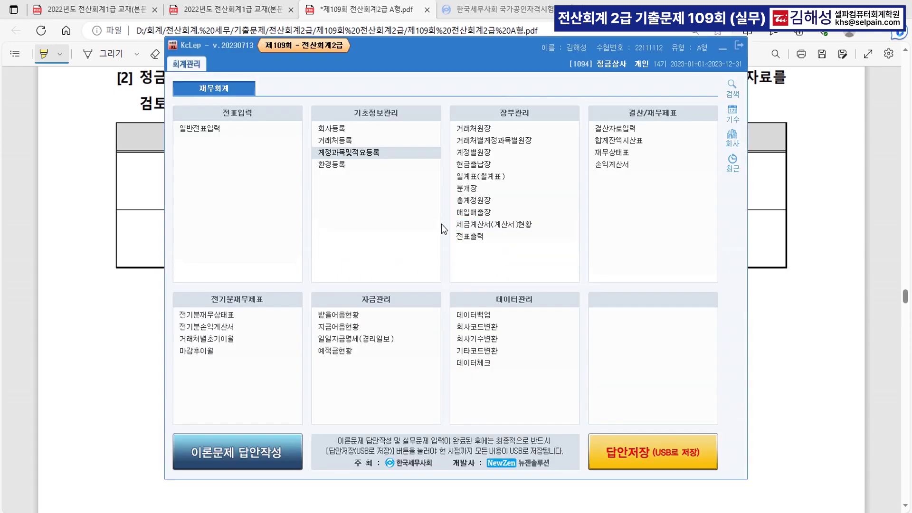
pyautogui.click(216, 343)
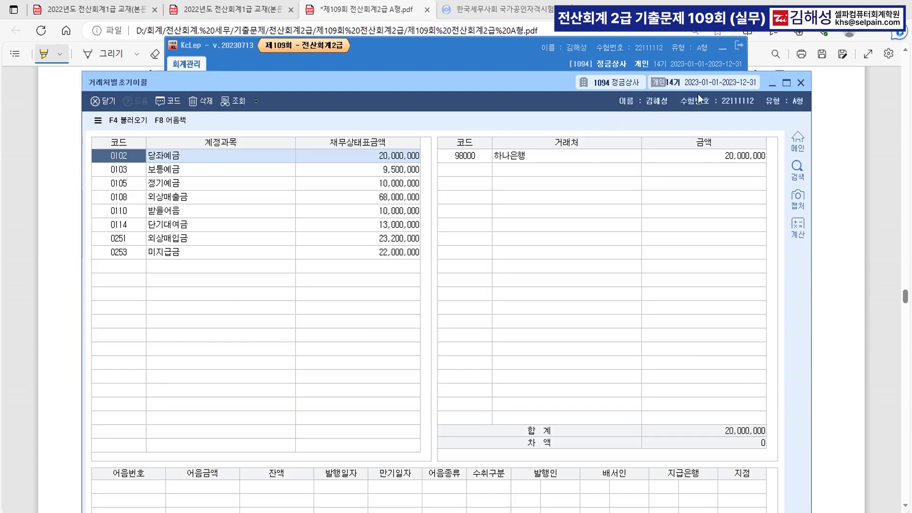
pyautogui.click(722, 49)
pyautogui.click(189, 200)
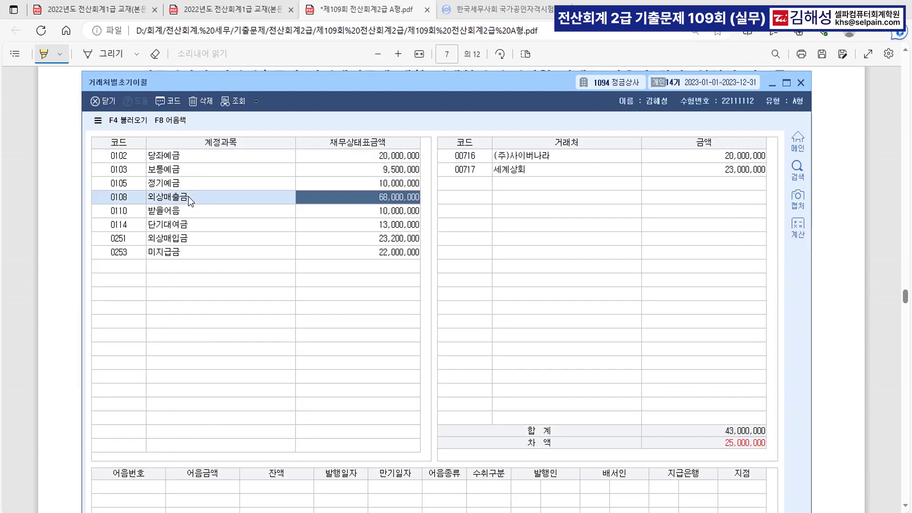
pyautogui.moveTo(352, 80); pyautogui.dragTo(346, 239)
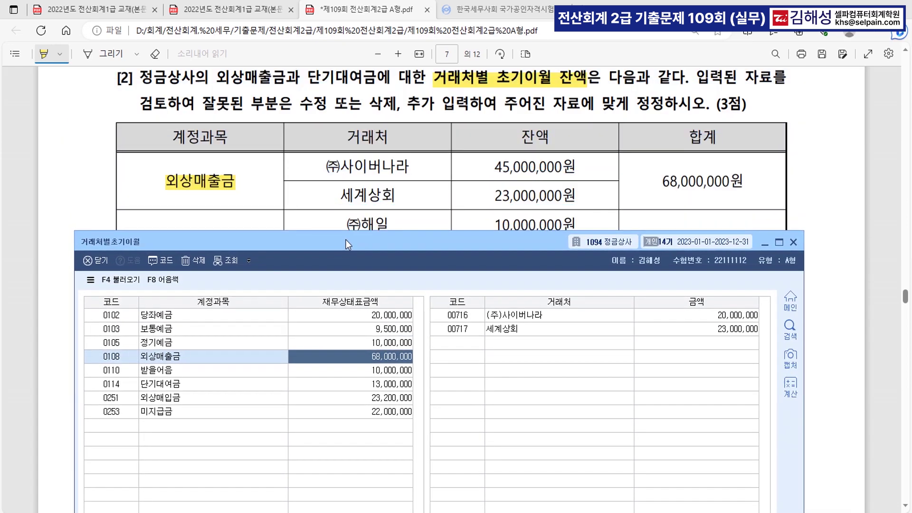
# - Set the 외상매출금 opening balance of (주)사이버나라 to 45,000,000 and check the account's total and difference
pyautogui.click(722, 317)
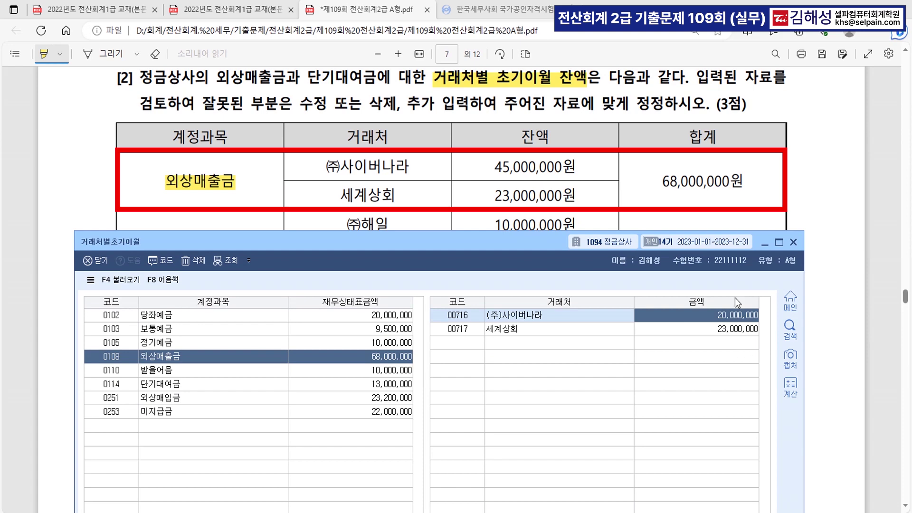
pyautogui.write('45000000')
pyautogui.press('Return')
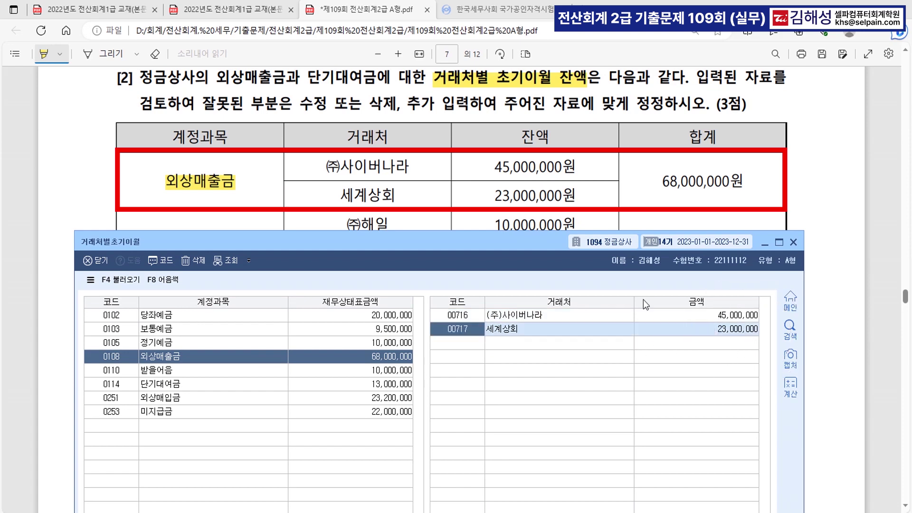
pyautogui.moveTo(488, 247); pyautogui.dragTo(489, 87)
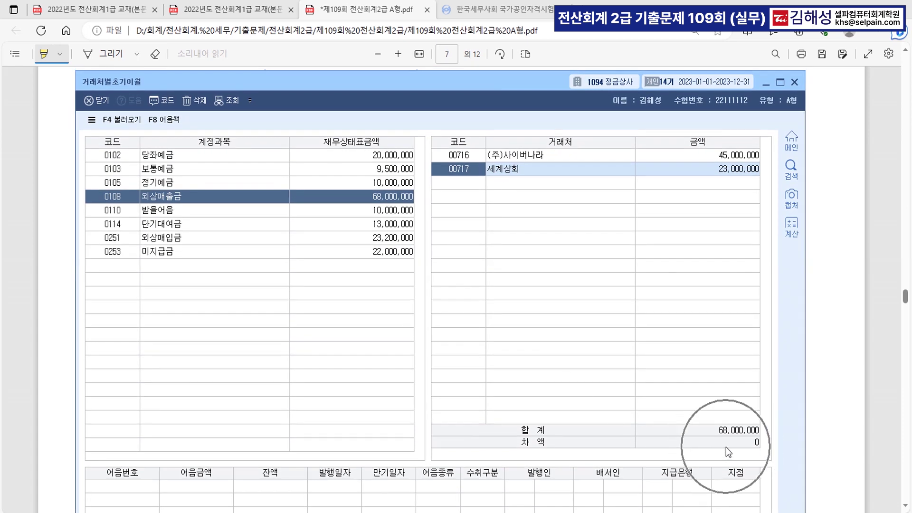
# - For 단기대여금 (0114), set the opening balance of (주)해일 to 10,000,000 and of 부림상사 to 3,000,000
pyautogui.click(210, 223)
pyautogui.moveTo(415, 82); pyautogui.dragTo(431, 286)
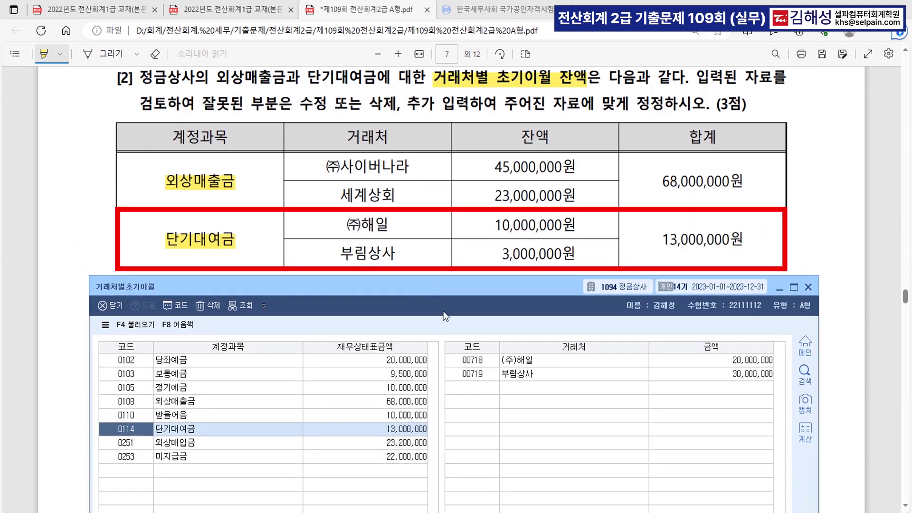
pyautogui.click(733, 361)
pyautogui.write('10,000,000')
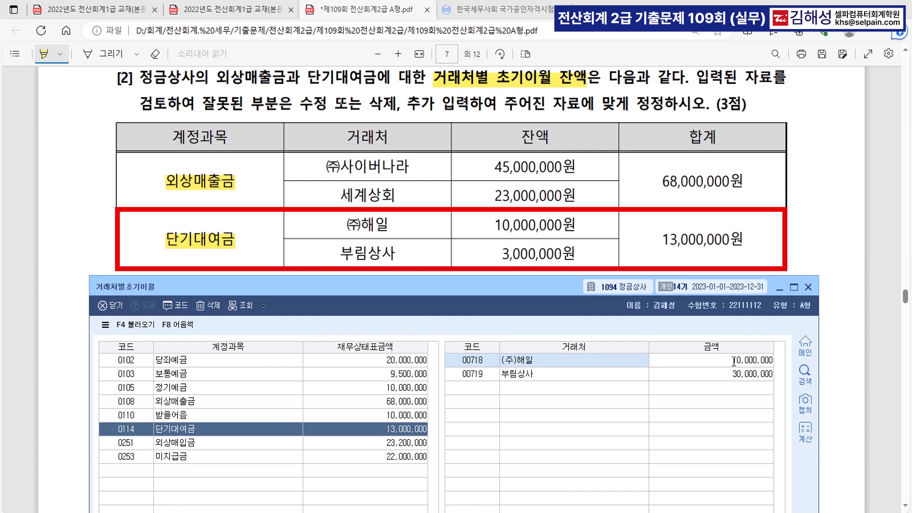
pyautogui.press('Return')
pyautogui.click(739, 376)
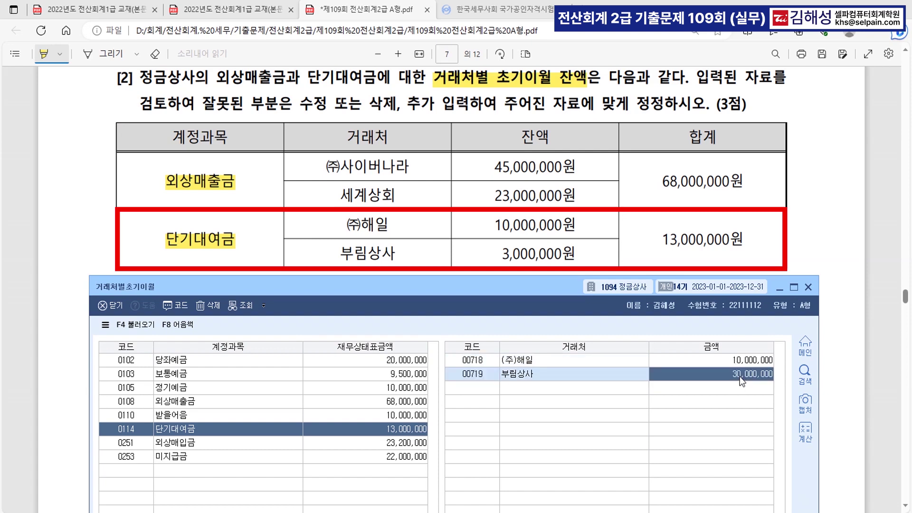
pyautogui.write('3000000')
pyautogui.press('Return')
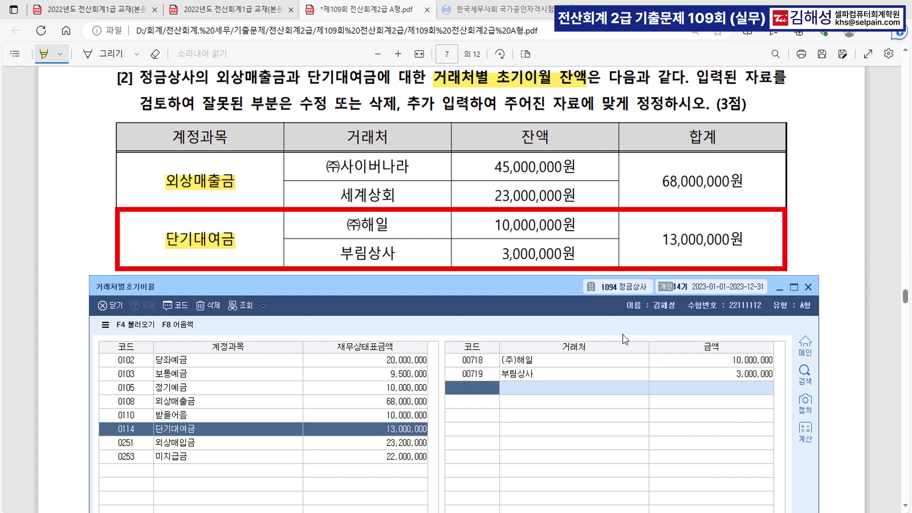
# - Check the 단기대여금 total and difference, and close 거래처별초기이월
pyautogui.moveTo(532, 290); pyautogui.dragTo(516, 82)
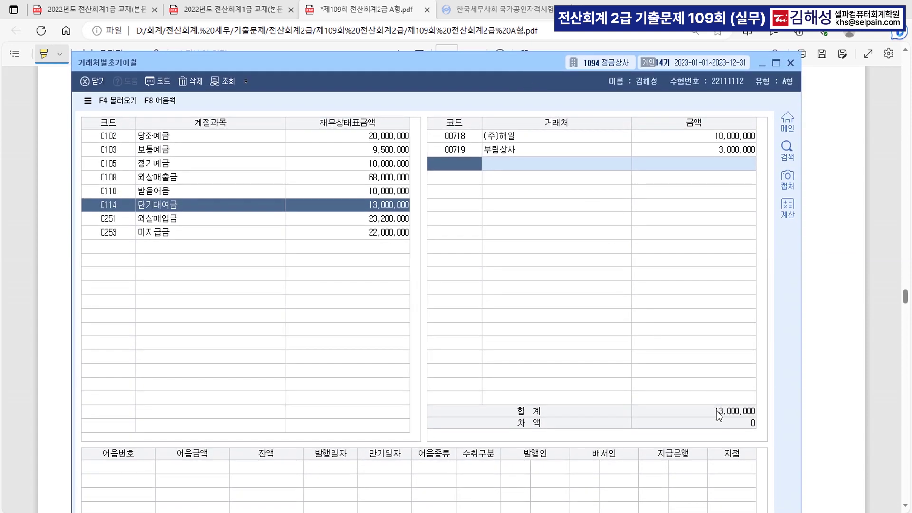
pyautogui.press('ctrl')
pyautogui.press('ctrl')
pyautogui.click(791, 63)
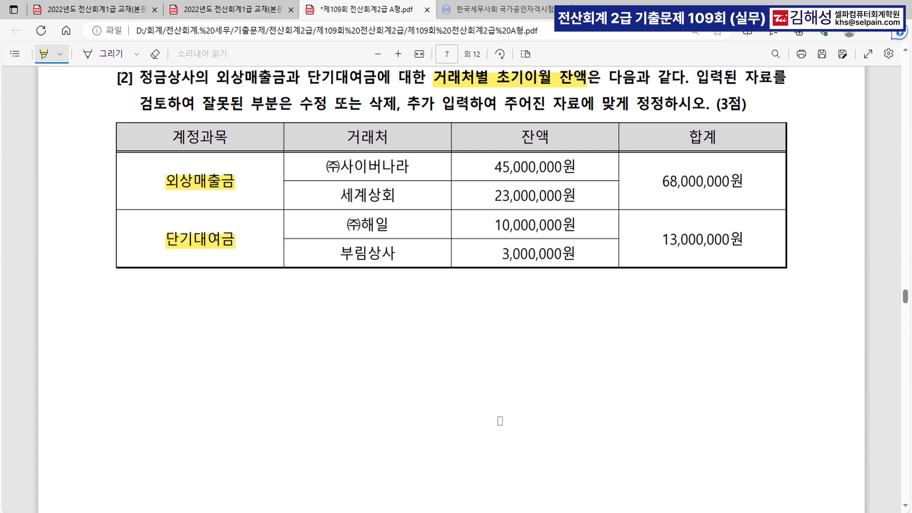
# - Go to the 08월 01일 transaction on page 8 of the PDF and highlight 단기매매목적, 주식, 취득 and "증권거래수수료 12,000원"
pyautogui.scroll(-15, 387, 369)
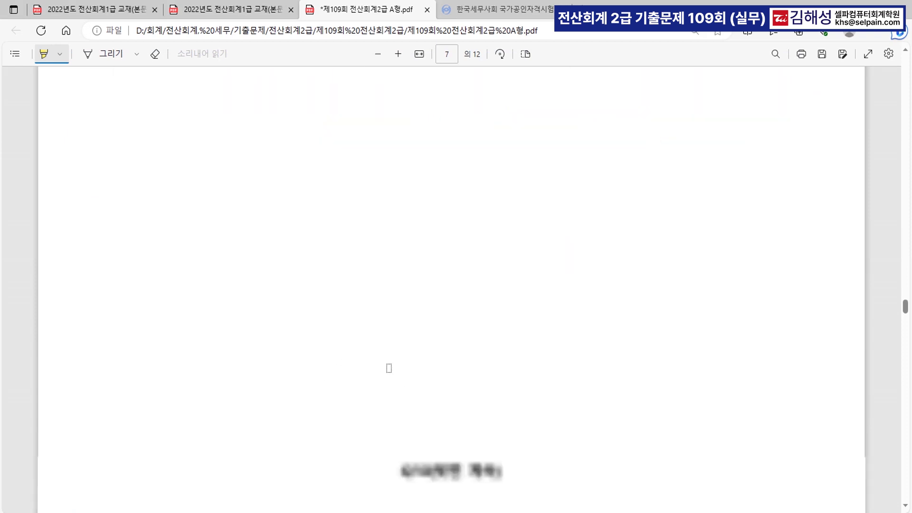
pyautogui.scroll(-5, 392, 372)
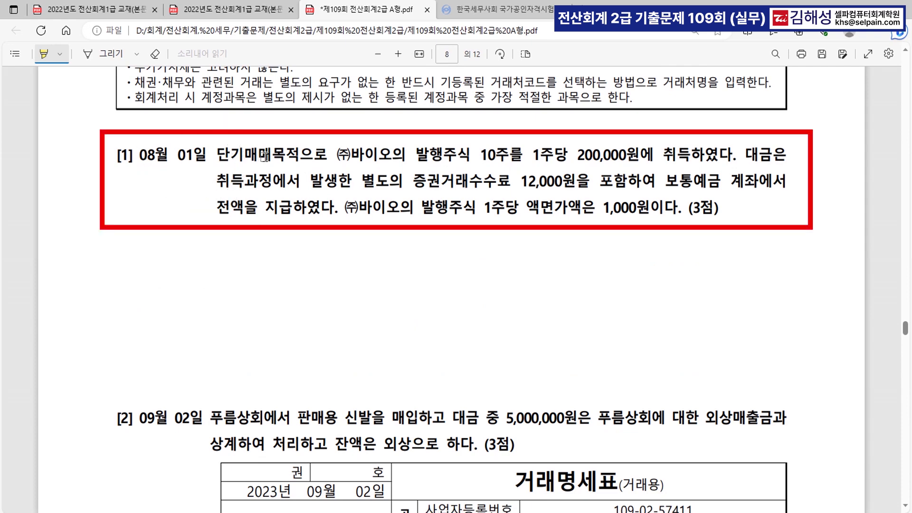
pyautogui.moveTo(217, 156); pyautogui.dragTo(299, 157)
pyautogui.moveTo(663, 155); pyautogui.dragTo(690, 157)
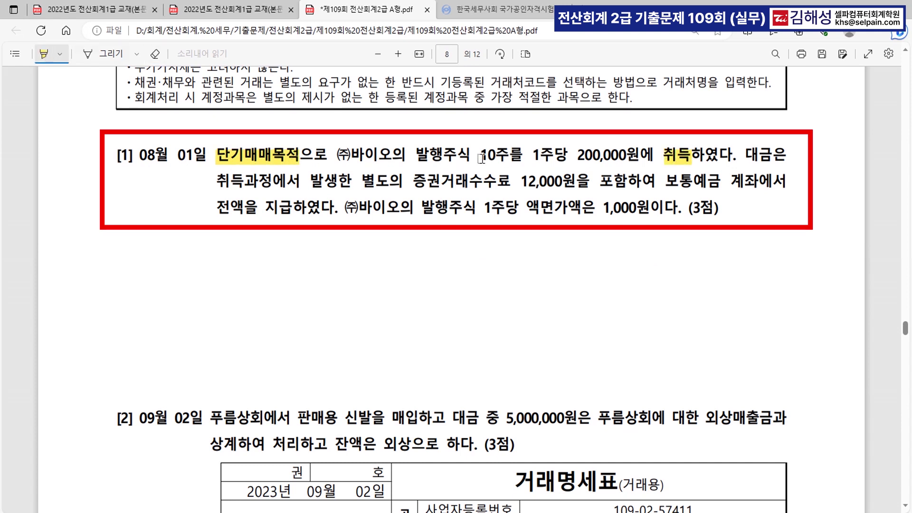
pyautogui.moveTo(444, 156); pyautogui.dragTo(470, 157)
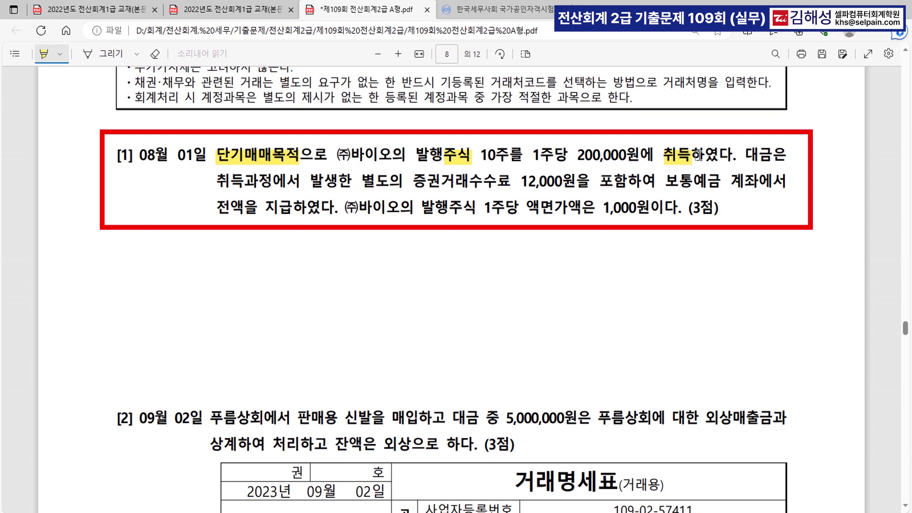
pyautogui.moveTo(412, 183); pyautogui.dragTo(573, 181)
pyautogui.press('ctrl')
pyautogui.press('ctrl')
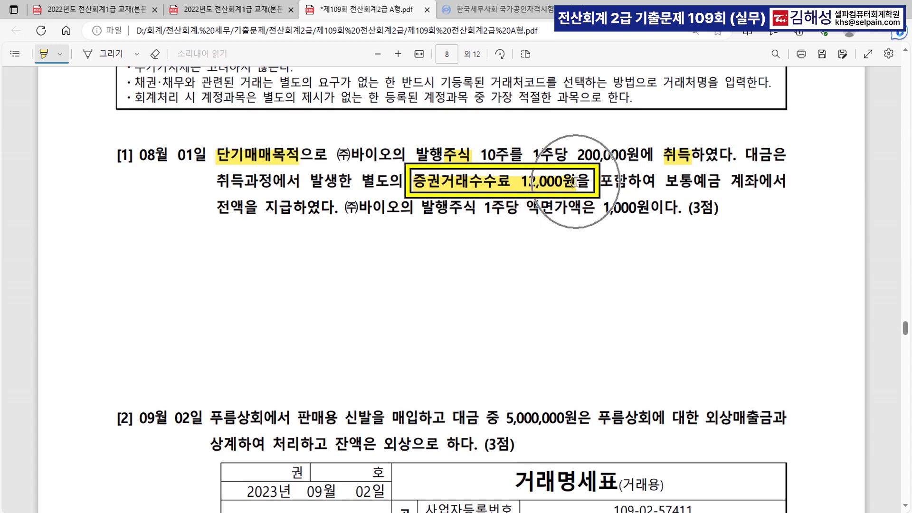
pyautogui.press('ctrl')
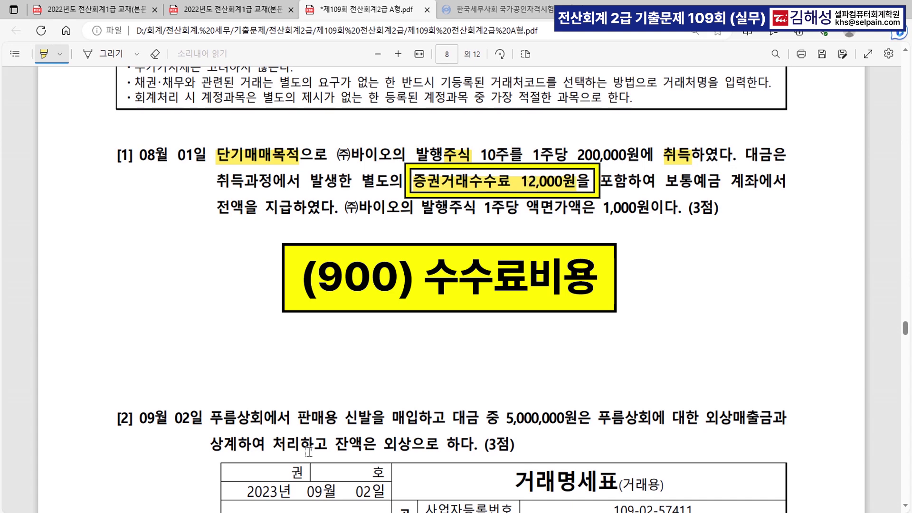
# - Switch to KcLep, open 일반전표입력 and position its window below the 08월 01일 transaction text
pyautogui.hotkey('alt', 'Tab')
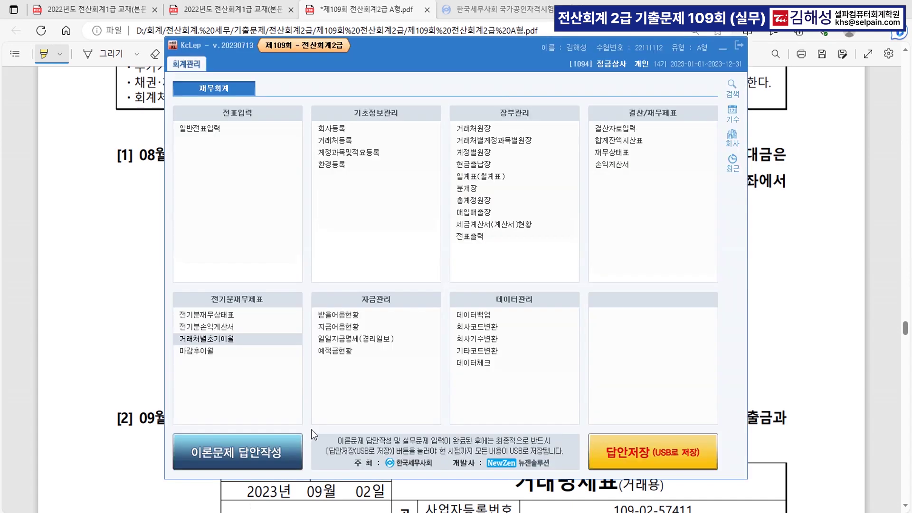
pyautogui.click(216, 137)
pyautogui.click(723, 49)
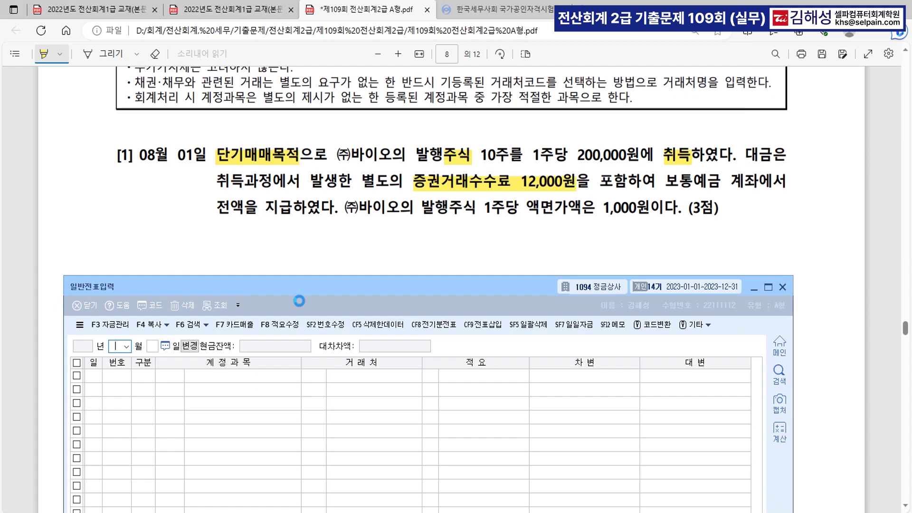
pyautogui.moveTo(391, 293); pyautogui.dragTo(415, 240)
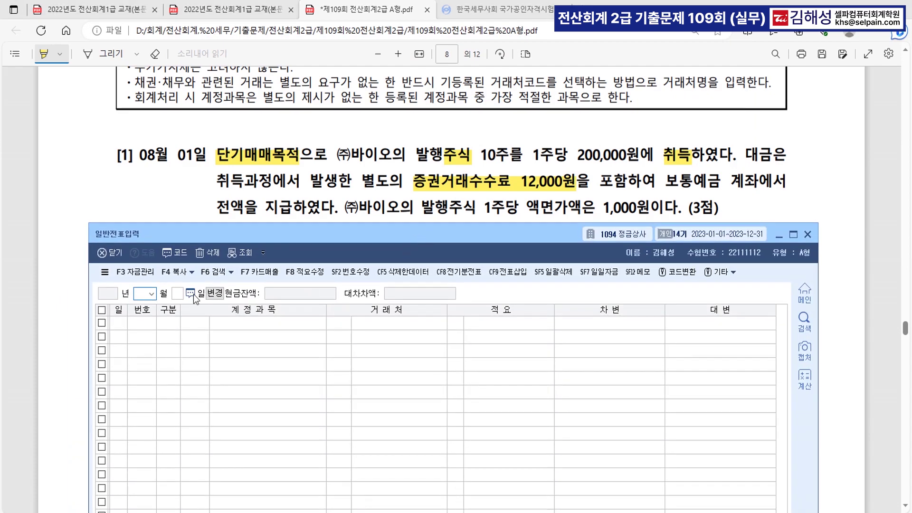
# - Set the voucher date to August 1 and enter a debit line for 단기매매증권 (0107) of 2,000,000
pyautogui.write('08')
pyautogui.press('Return')
pyautogui.write('1')
pyautogui.press('Return')
pyautogui.write('3')
pyautogui.press('Return')
pyautogui.write('107')
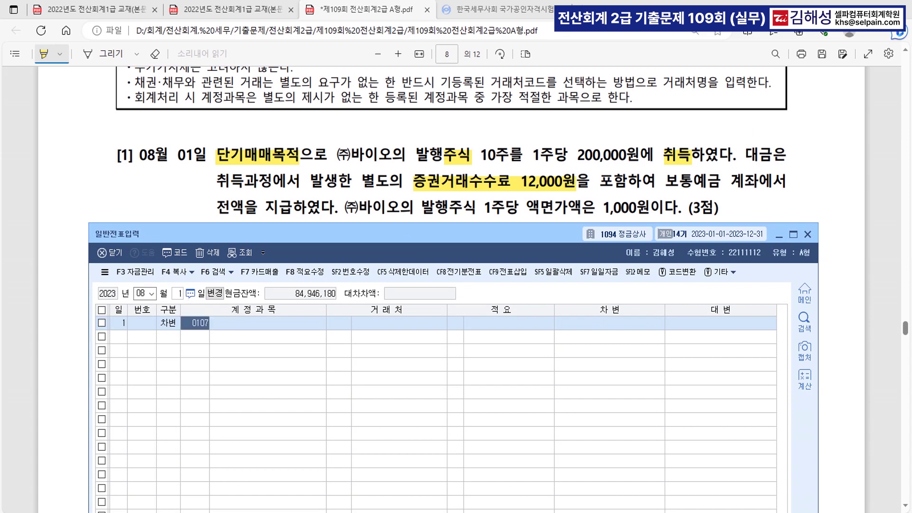
pyautogui.press('Return')
pyautogui.press('Return')
pyautogui.press('Return')
pyautogui.press('Return')
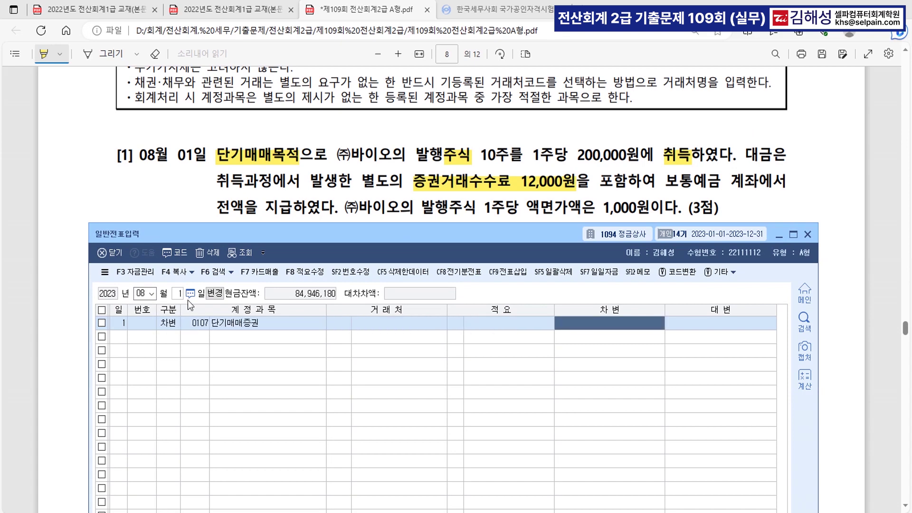
pyautogui.press('ctrl')
pyautogui.press('ctrl')
pyautogui.write('2000000')
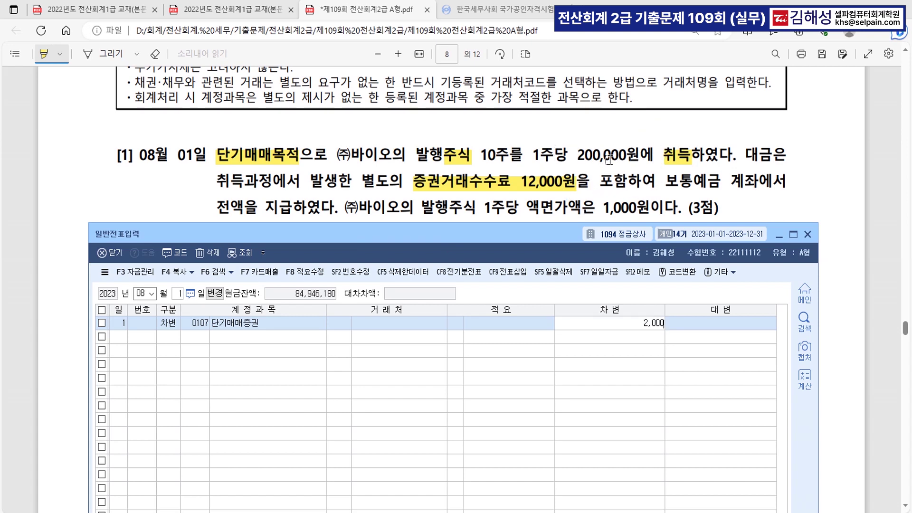
pyautogui.press('Return')
# - Add a debit line for the non-operating 수수료비용 (0984) of 12,000 to the August 1 voucher
pyautogui.write('3')
pyautogui.press('Return')
pyautogui.write('수수')
pyautogui.press('Return')
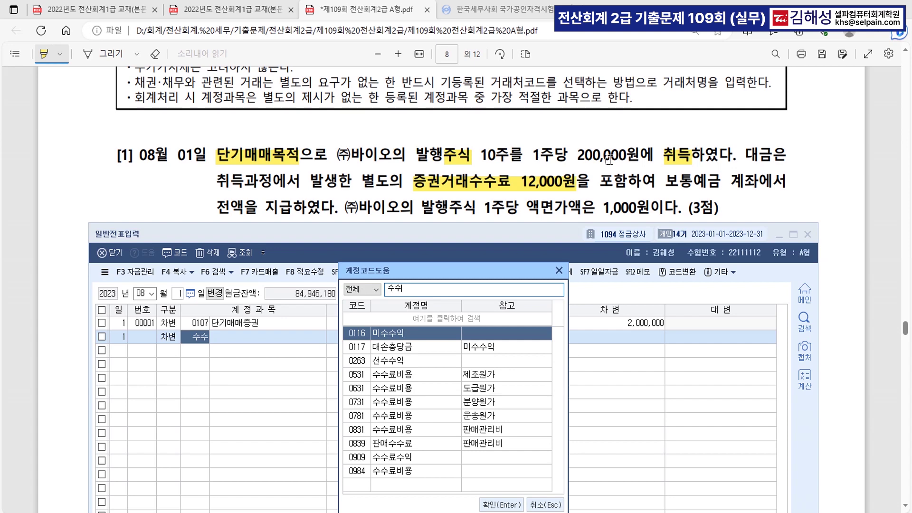
pyautogui.press('Down')
pyautogui.press('Down')
pyautogui.press('Down')
pyautogui.press('Down')
pyautogui.press('Down')
pyautogui.press('Down')
pyautogui.press('Down')
pyautogui.press('Down')
pyautogui.press('Down')
pyautogui.press('Down')
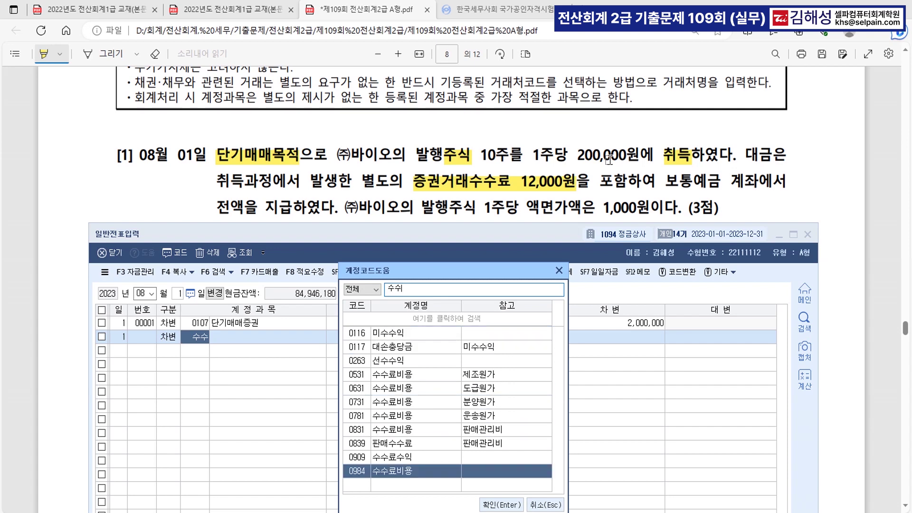
pyautogui.press('Return')
pyautogui.press('Return')
pyautogui.press('Return')
pyautogui.press('Return')
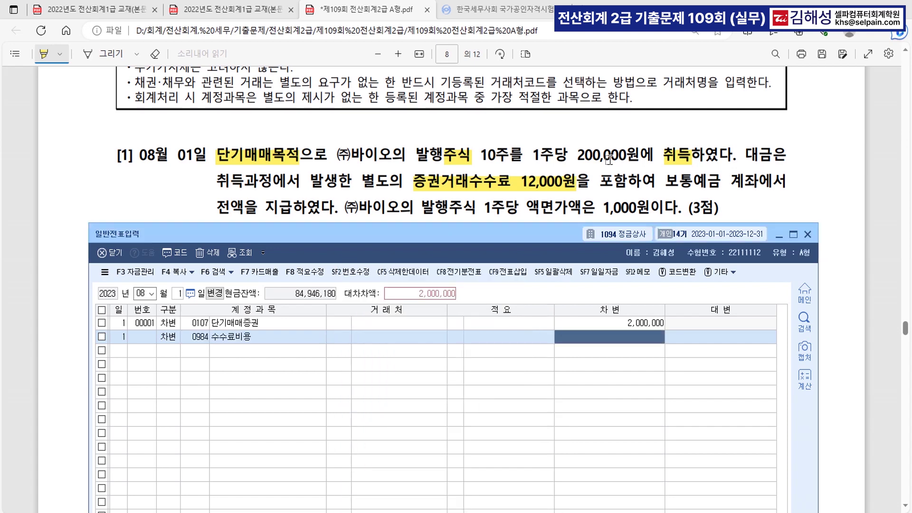
pyautogui.write('120000')
pyautogui.press('Return')
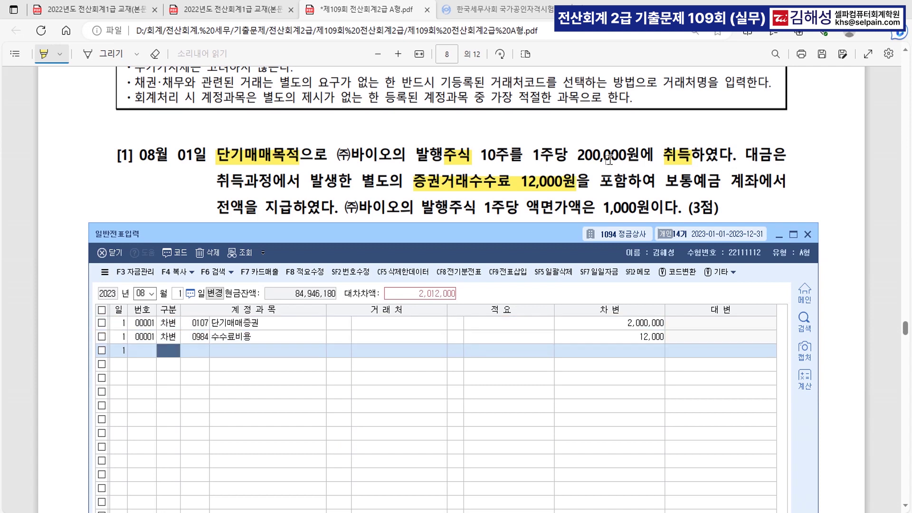
# - Add a credit line for 보통예금 (0103) of 2,012,000 to balance the August 1 voucher
pyautogui.write('4')
pyautogui.press('Return')
pyautogui.write('103')
pyautogui.press('Return')
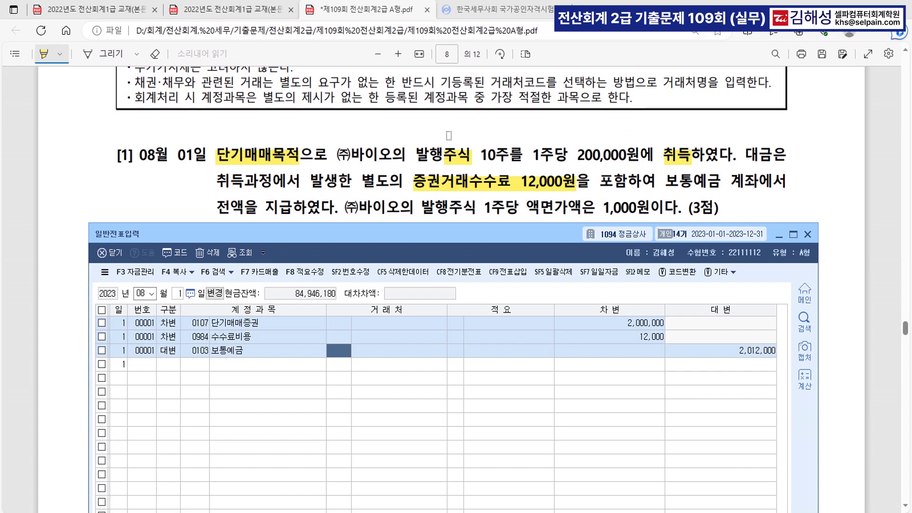
# - Bring transaction [2] into view, minimize the voucher window and highlight the date 09월 02일
pyautogui.scroll(-8, 616, 70)
pyautogui.scroll(-1, 449, 136)
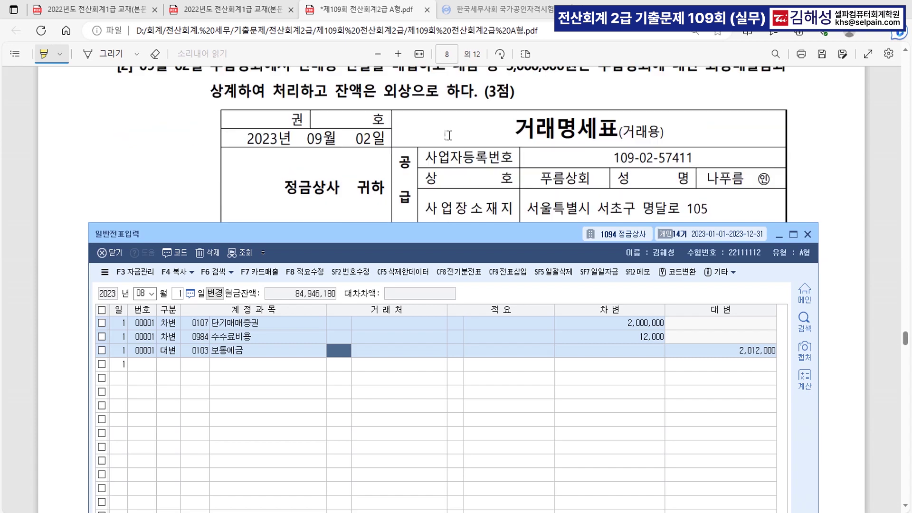
pyautogui.scroll(1, 449, 135)
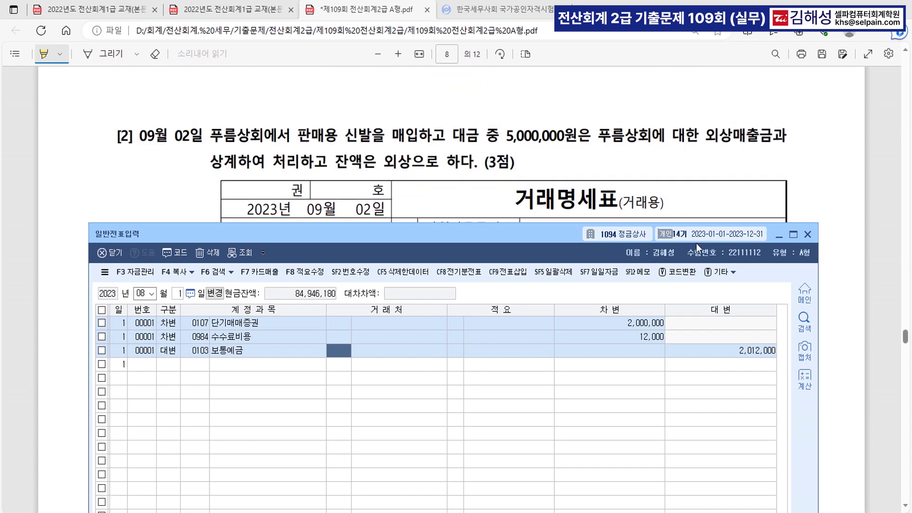
pyautogui.click(778, 235)
pyautogui.moveTo(137, 135); pyautogui.dragTo(204, 136)
pyautogui.press('ctrl')
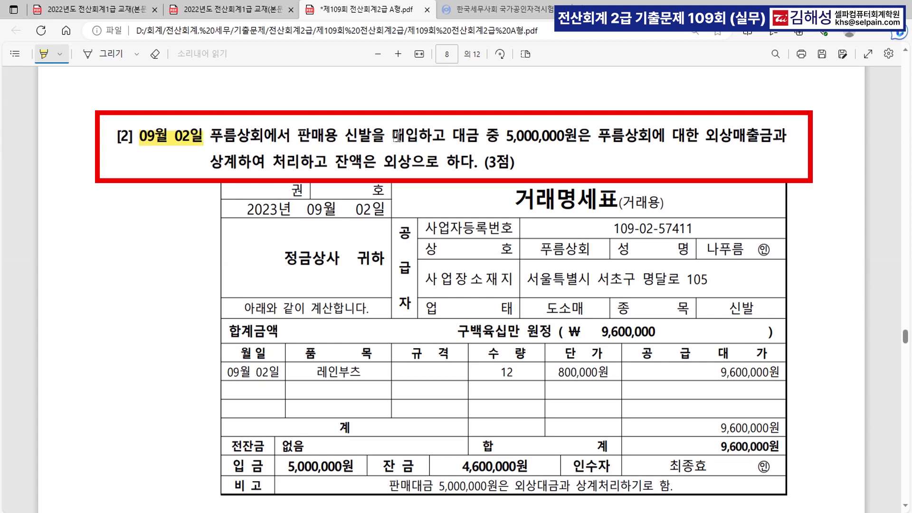
# - Highlight 매입, 외상매출금 and 외상 in the transaction [2] text, and the 9,600,000원 total in its 거래명세표
pyautogui.moveTo(391, 136); pyautogui.dragTo(417, 138)
pyautogui.press('ctrl')
pyautogui.press('ctrl')
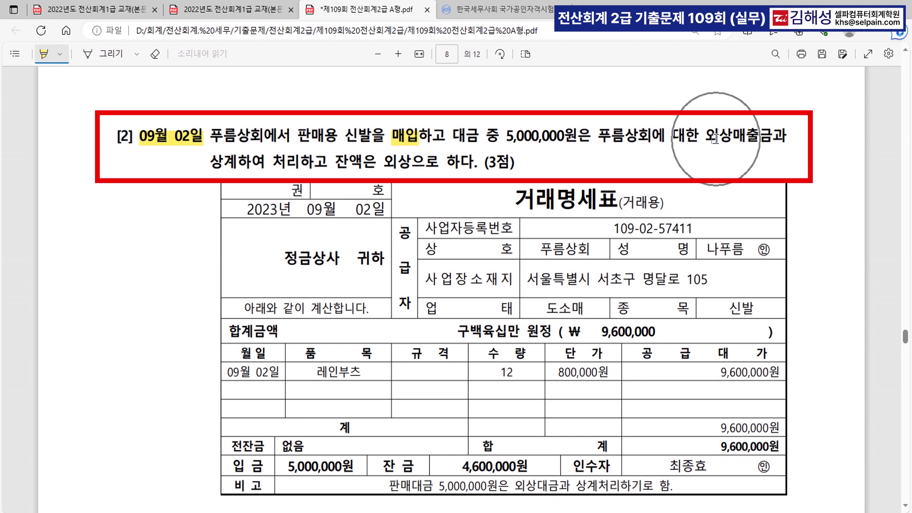
pyautogui.moveTo(704, 137); pyautogui.dragTo(771, 137)
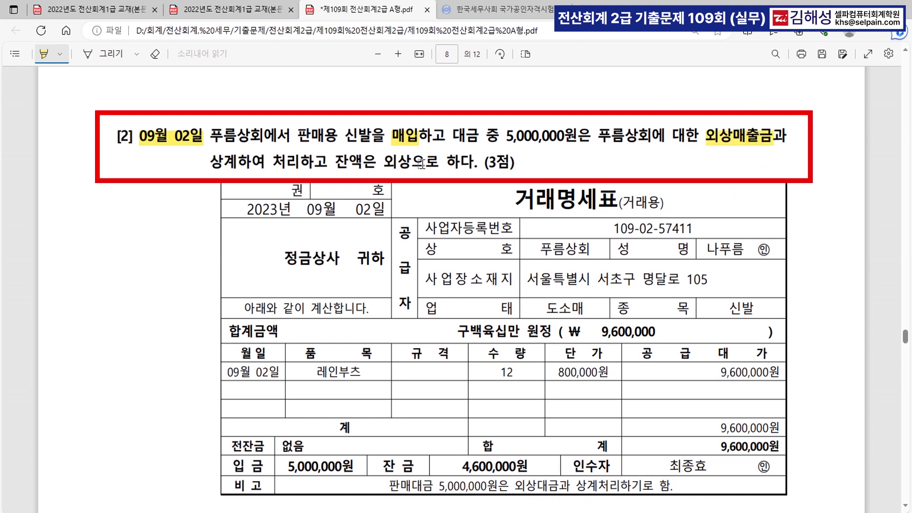
pyautogui.moveTo(388, 162); pyautogui.dragTo(409, 160)
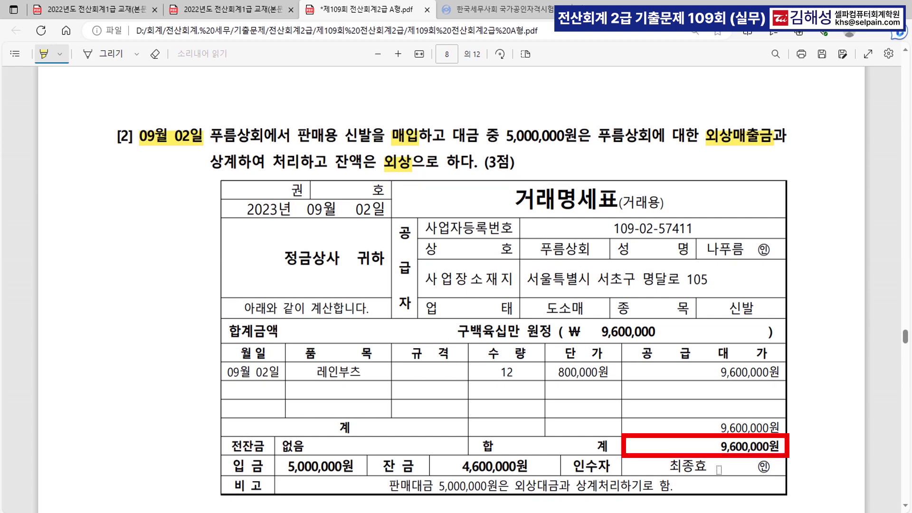
pyautogui.moveTo(718, 447); pyautogui.dragTo(779, 448)
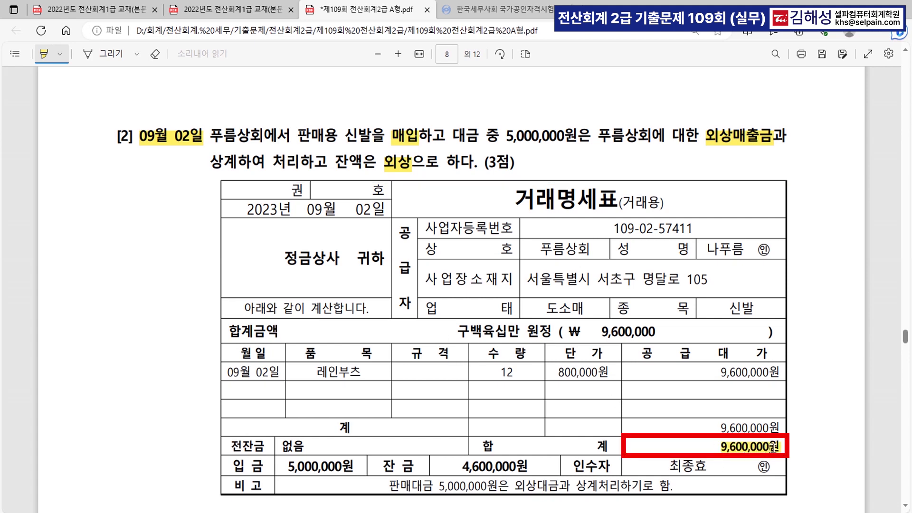
pyautogui.press('ctrl')
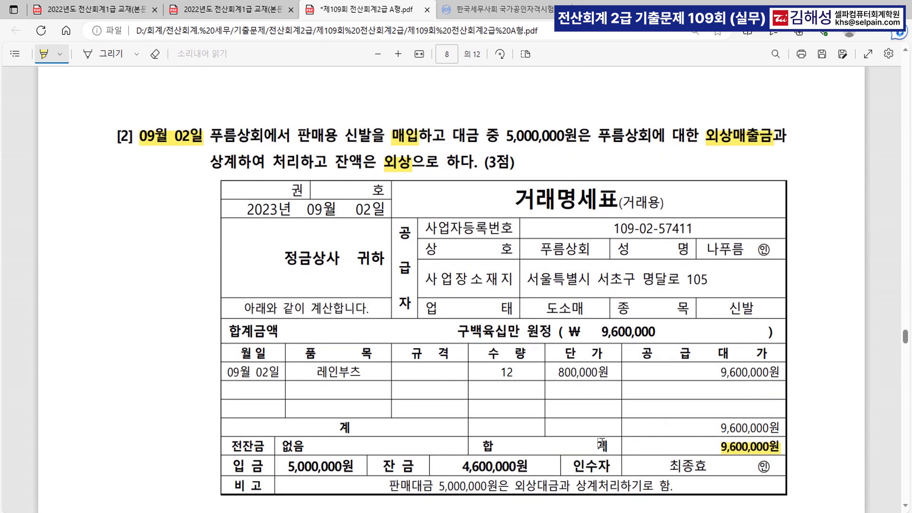
# - Return to the KcLep 일반전표입력 window and set the voucher date to September 2
pyautogui.hotkey('alt', 'Tab')
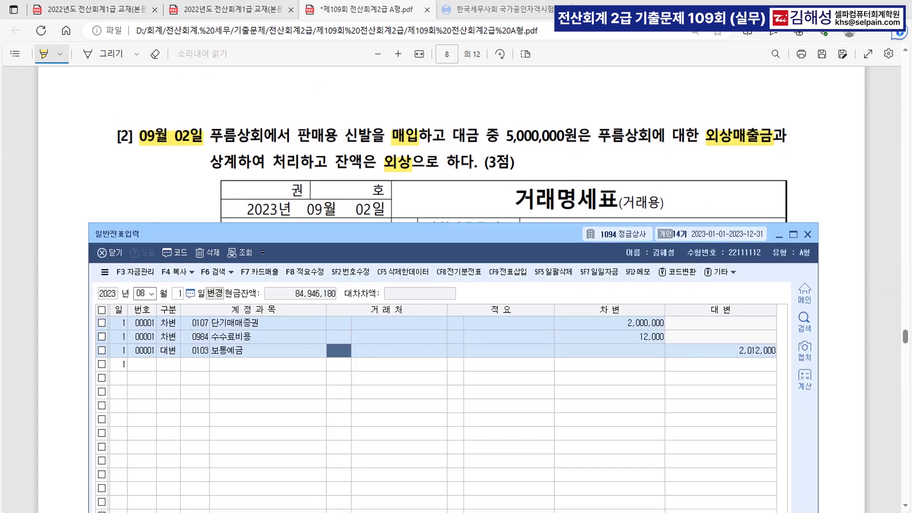
pyautogui.write('09')
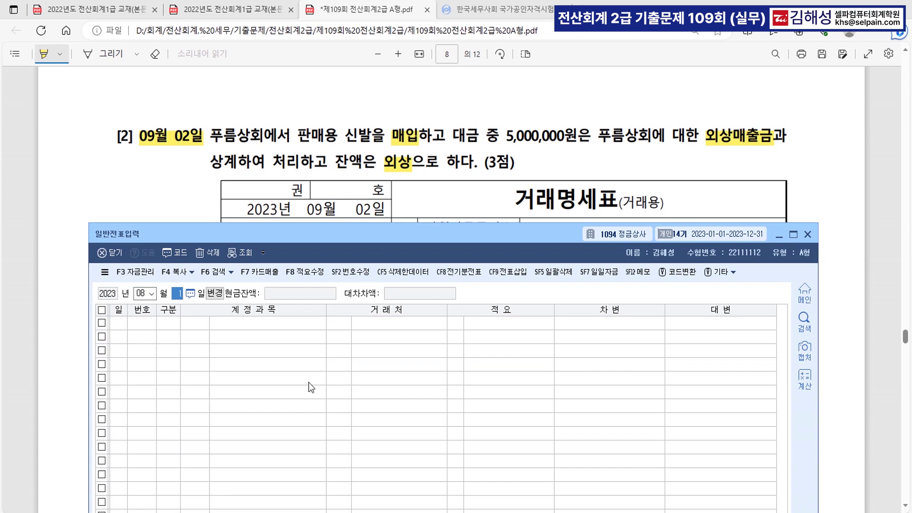
pyautogui.press('Return')
pyautogui.write('2')
pyautogui.press('Return')
# - Enter a debit line for 상품 (0146) of 9,600,000 in the September 2 voucher
pyautogui.write('3')
pyautogui.press('Return')
pyautogui.write('146')
pyautogui.press('Return')
pyautogui.press('Return')
pyautogui.press('Return')
pyautogui.press('Return')
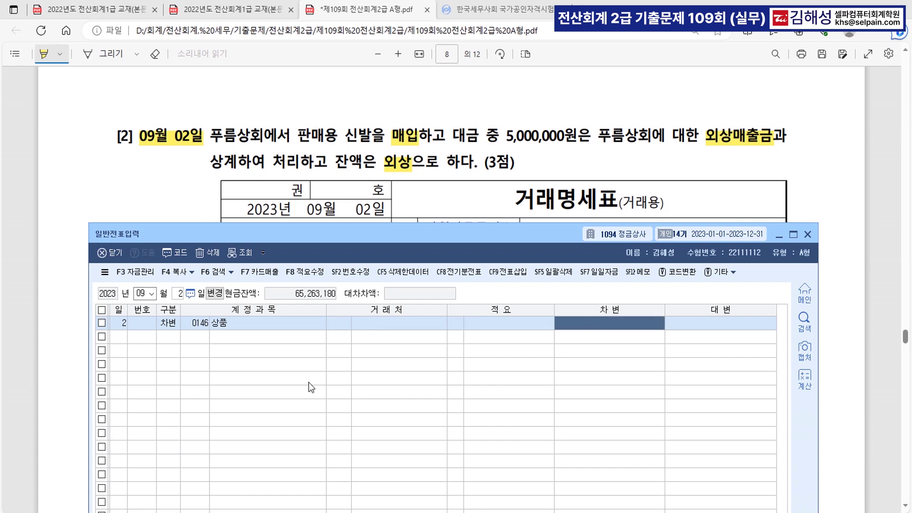
pyautogui.write('9600000')
pyautogui.press('Return')
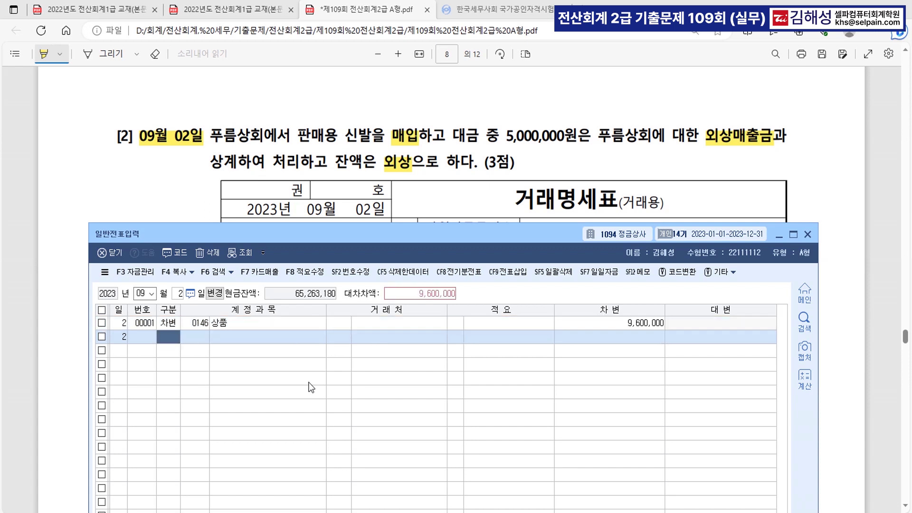
# - Add a credit line for 외상매출금 (0108) with 푸름상회 (00112) as the client
pyautogui.write('4')
pyautogui.press('Return')
pyautogui.write('108')
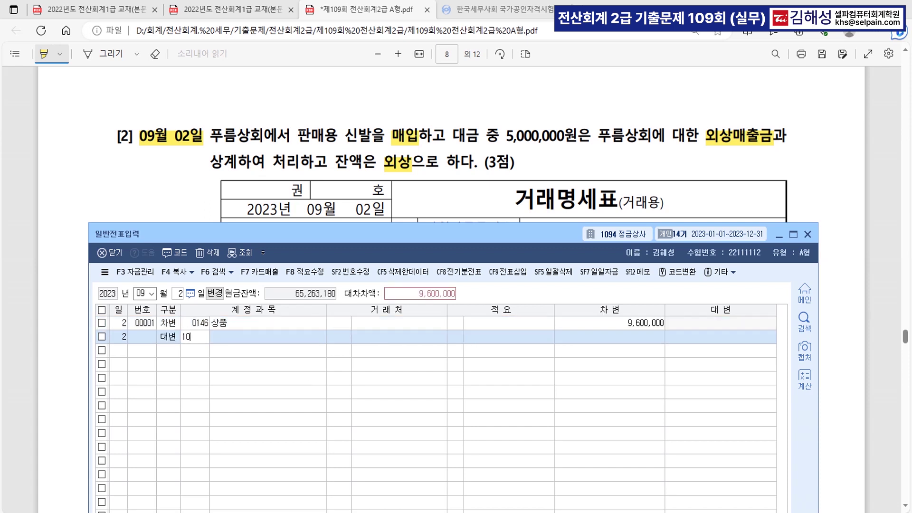
pyautogui.press('Return')
pyautogui.write('푸름')
pyautogui.press('Return')
pyautogui.press('Return')
pyautogui.press('Return')
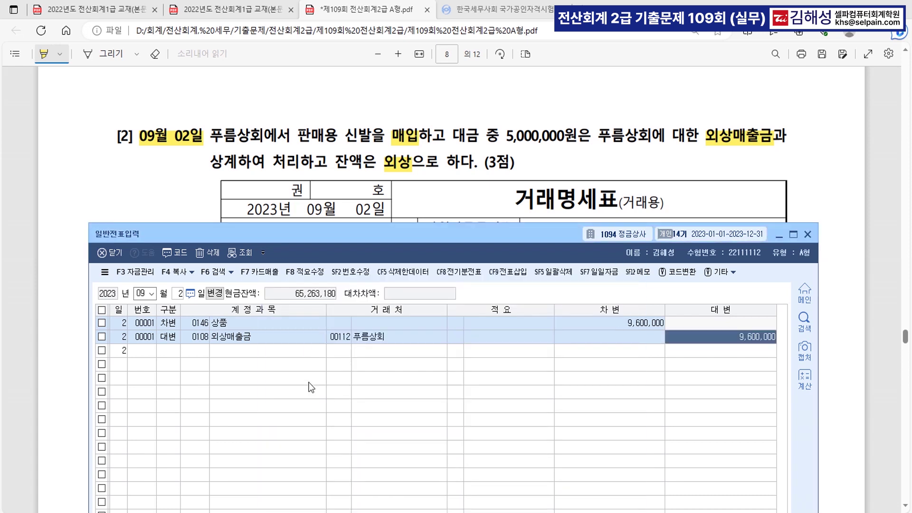
# - Set the credit amount of the 외상매출금 line to 5,000,000
pyautogui.press('Return')
pyautogui.press('Up')
pyautogui.press('Return')
pyautogui.press('Return')
pyautogui.press('Return')
pyautogui.write('5000000')
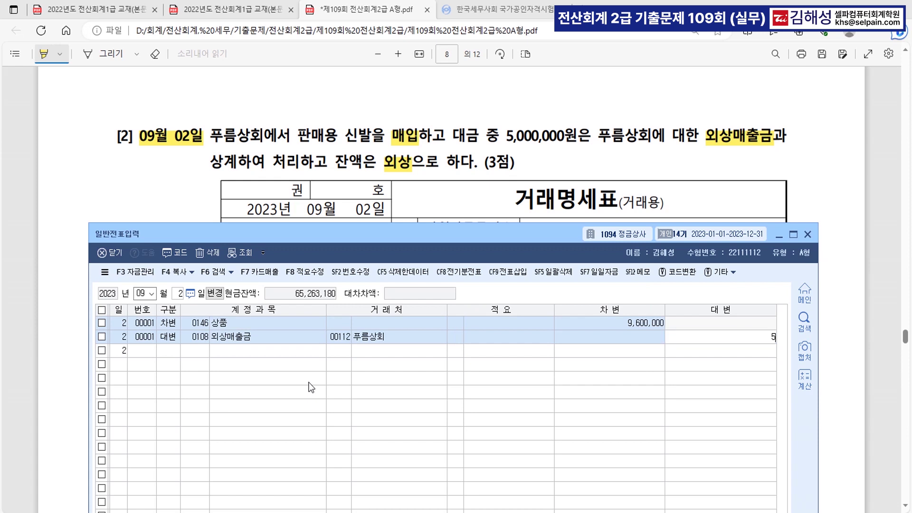
pyautogui.press('Return')
# - Add a credit line for 외상매입금 (0251) of 4,600,000 with client 푸름상회 (00112)
pyautogui.write('4')
pyautogui.press('Return')
pyautogui.write('251')
pyautogui.press('Return')
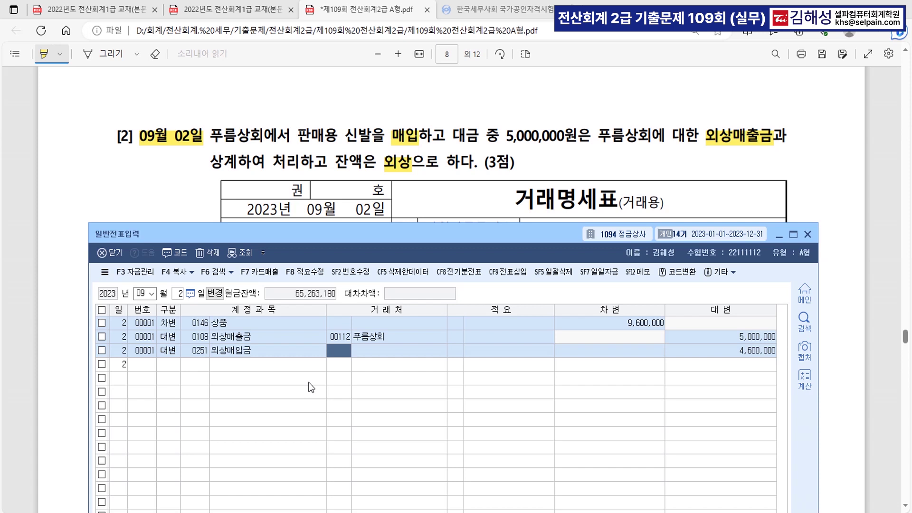
pyautogui.write('112')
pyautogui.press('Return')
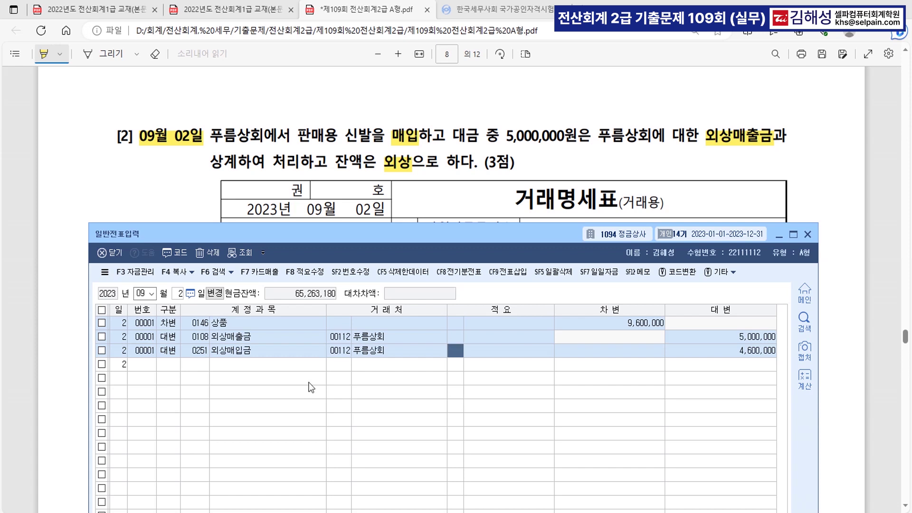
pyautogui.press('Return')
pyautogui.press('Return')
# - Clear the client code on the 외상매입금 line while keeping the client name
pyautogui.click(344, 351)
pyautogui.press('Delete')
pyautogui.press('Return')
pyautogui.press('Left')
pyautogui.press('Delete')
pyautogui.press('Return')
pyautogui.press('Left')
pyautogui.press('Left')
pyautogui.press('Left')
pyautogui.press('Return')
pyautogui.press('Return')
pyautogui.press('Return')
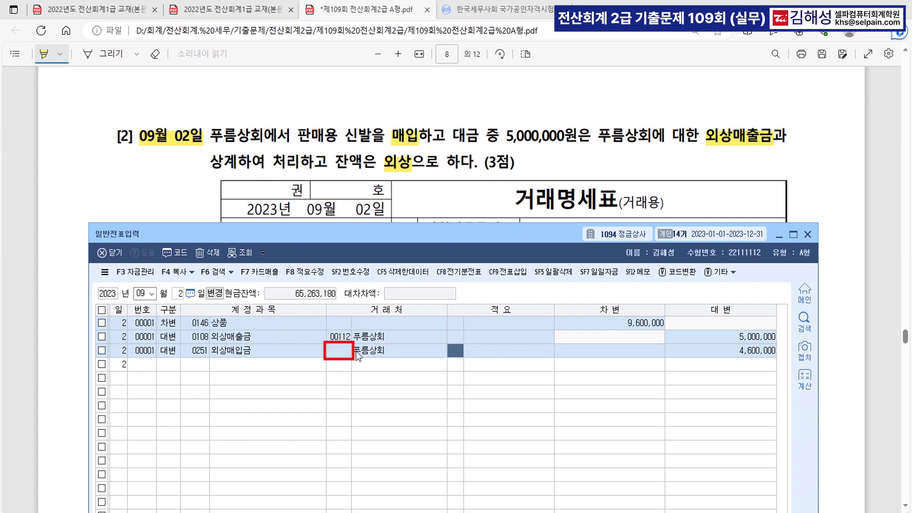
# - Enter client code 00112 on the 외상매입금 line and complete the September 2 voucher
pyautogui.click(343, 351)
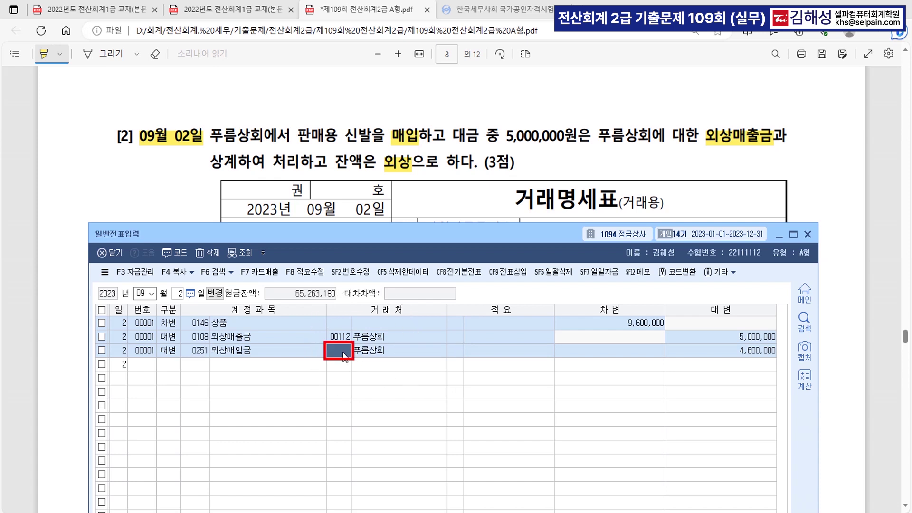
pyautogui.write('00112')
pyautogui.press('Return')
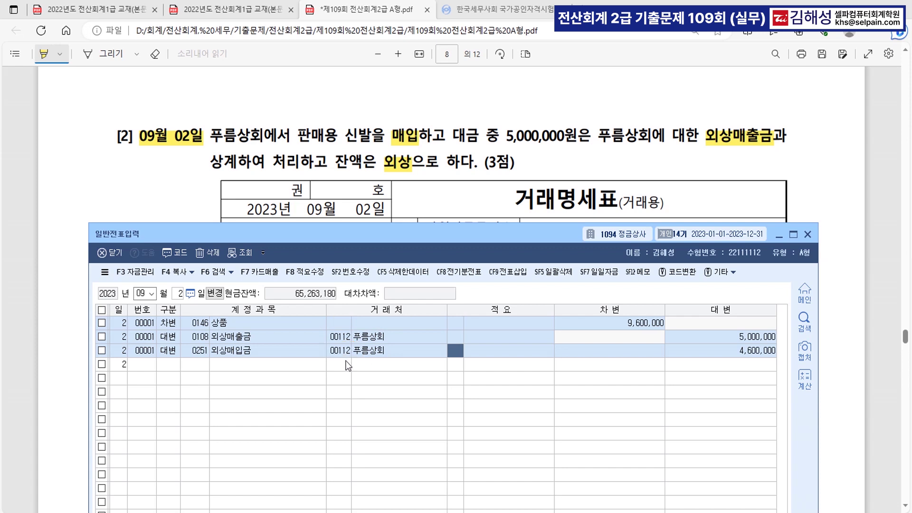
pyautogui.press('Return')
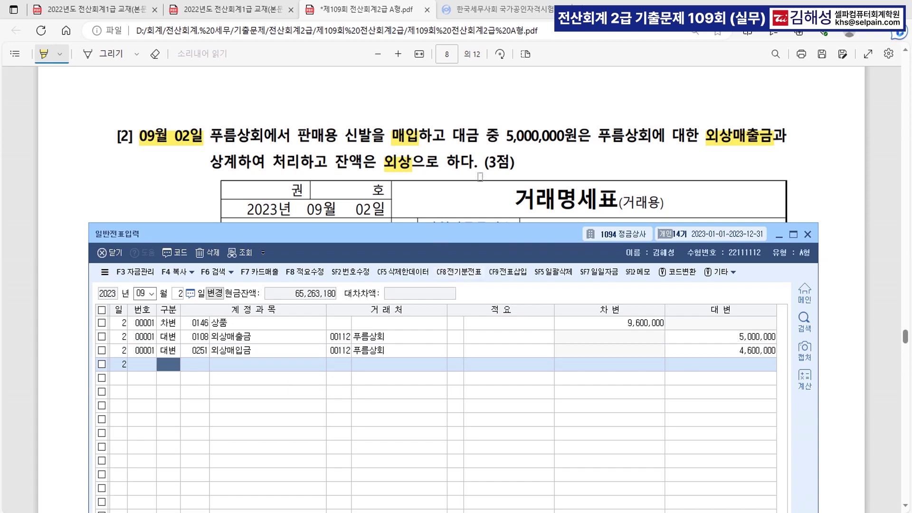
# - Bring transaction [3] into view, minimize the voucher window and highlight 10월 05일 and 비품 in its text
pyautogui.scroll(-5, 478, 185)
pyautogui.scroll(-5, 477, 185)
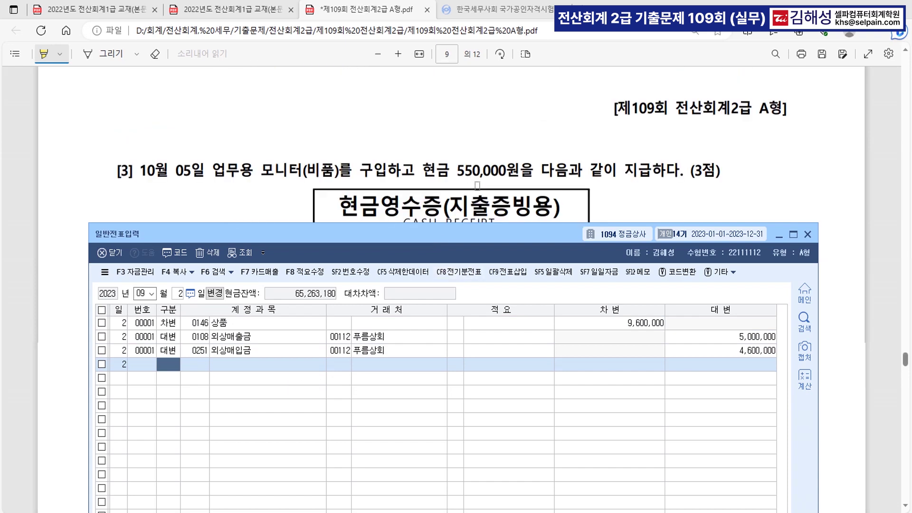
pyautogui.scroll(-3, 477, 185)
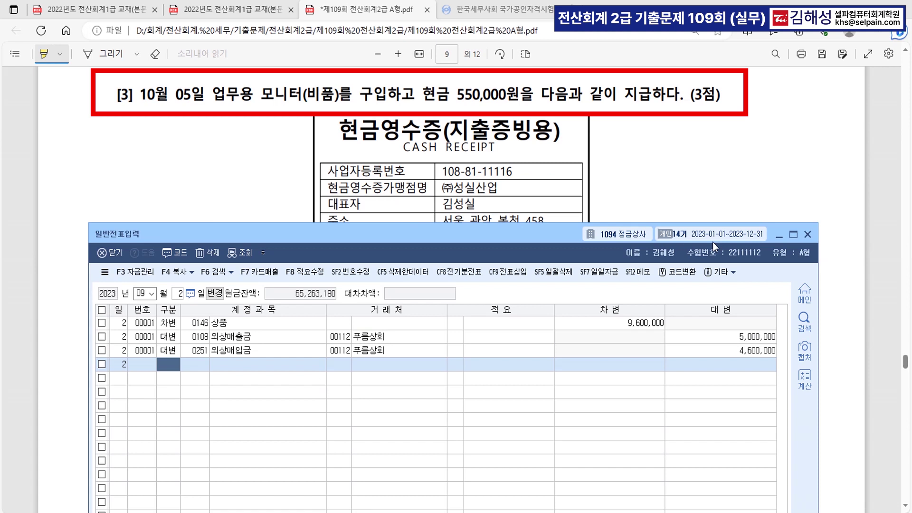
pyautogui.click(779, 236)
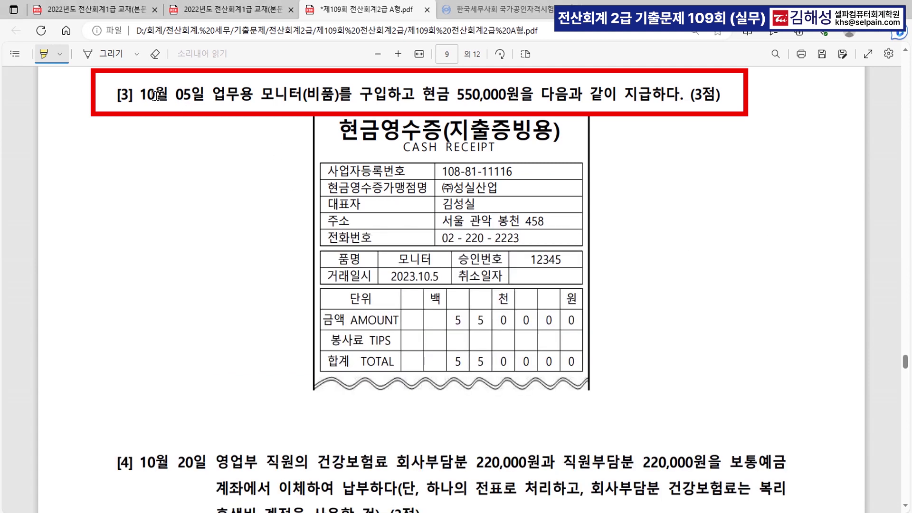
pyautogui.moveTo(139, 94); pyautogui.dragTo(206, 95)
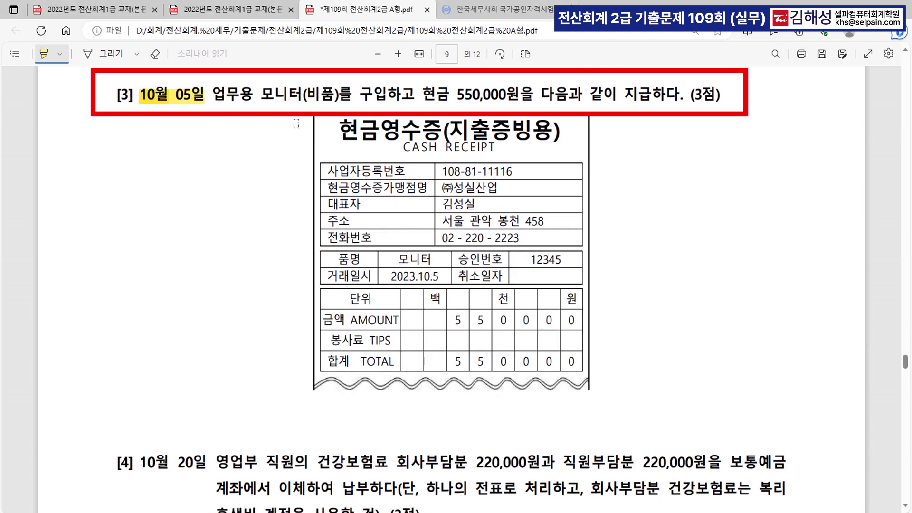
pyautogui.moveTo(307, 94); pyautogui.dragTo(334, 95)
# - Return to the KcLep 일반전표입력 window and set the voucher date to October 5
pyautogui.hotkey('alt', 'Tab')
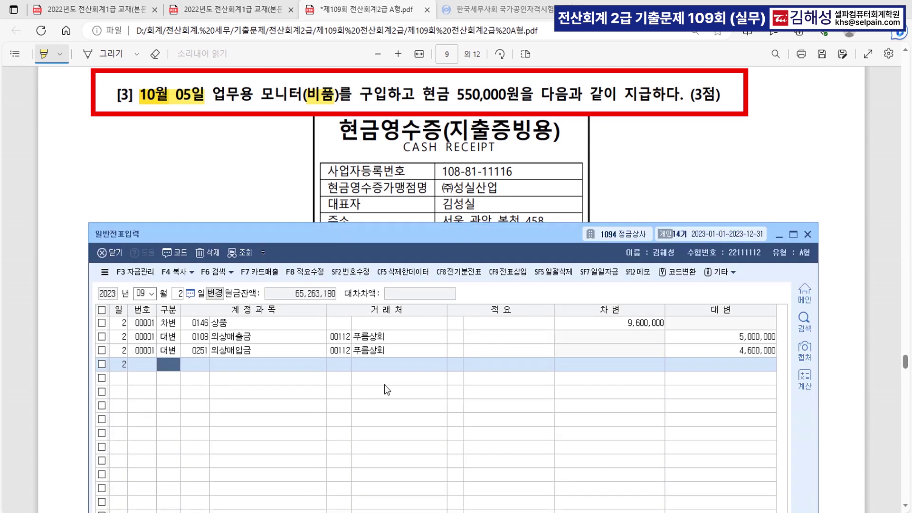
pyautogui.press('Escape')
pyautogui.press('Escape')
pyautogui.write('10')
pyautogui.press('Return')
pyautogui.write('5')
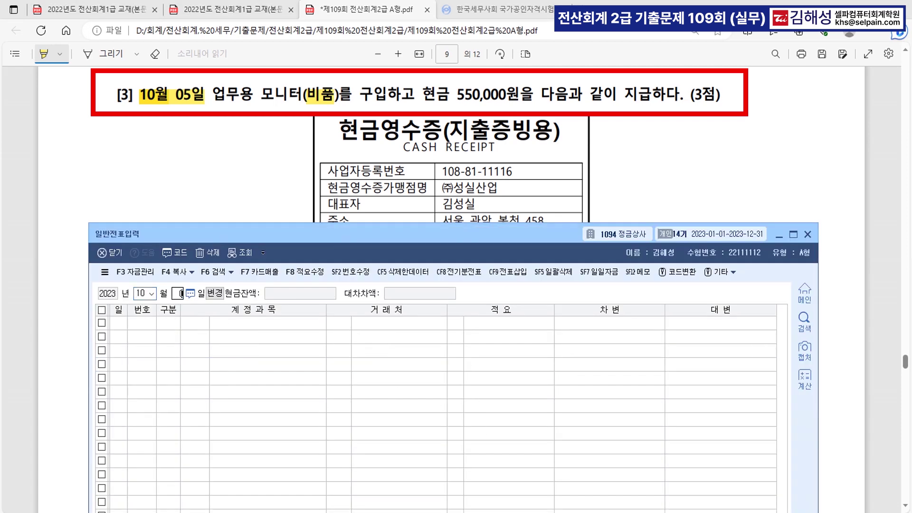
pyautogui.press('Return')
# - Enter a debit line for 비품 (0212) of 550,000 in the October 5 voucher
pyautogui.write('3')
pyautogui.press('Return')
pyautogui.write('212')
pyautogui.press('Return')
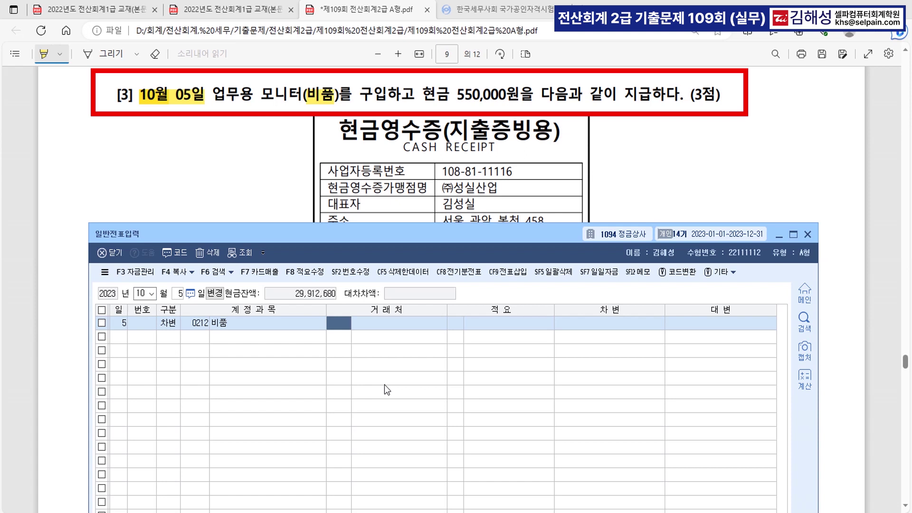
pyautogui.press('Return')
pyautogui.press('Return')
pyautogui.press('Return')
pyautogui.write('550000')
pyautogui.press('Return')
# - Add a credit line for 현금 (0101) of 550,000 to balance the October 5 voucher
pyautogui.write('4')
pyautogui.press('Return')
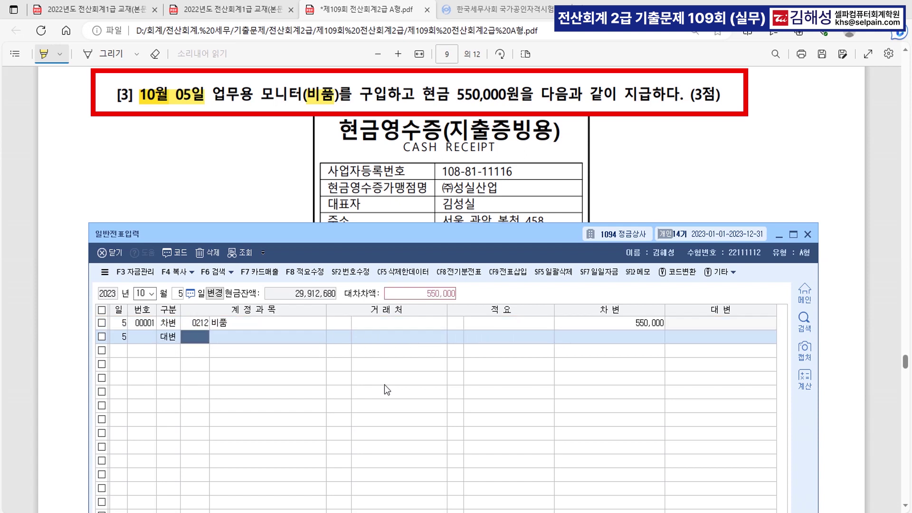
pyautogui.write('101')
pyautogui.press('Return')
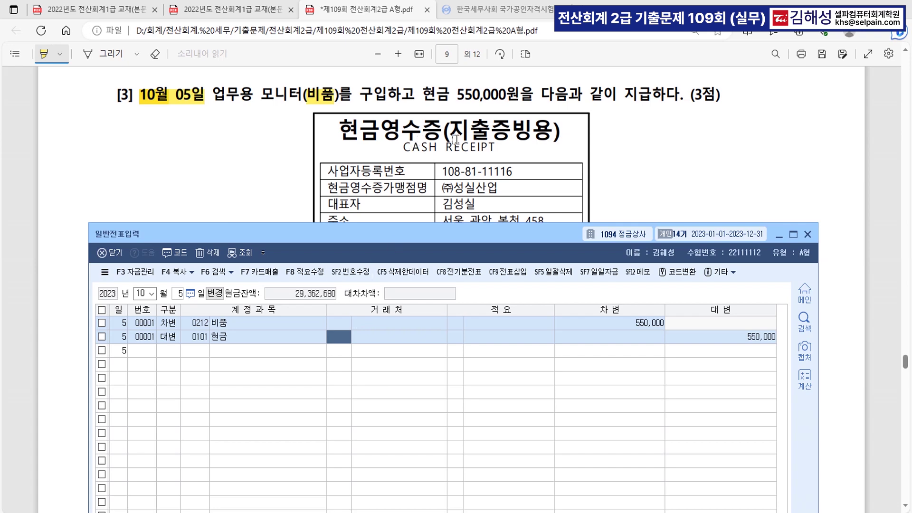
# - In transaction [4], highlight 10월 20일, the 건강보험료 회사부담분 220,000원 and the 직원부담분 220,000원
pyautogui.scroll(-10, 454, 138)
pyautogui.scroll(4, 455, 142)
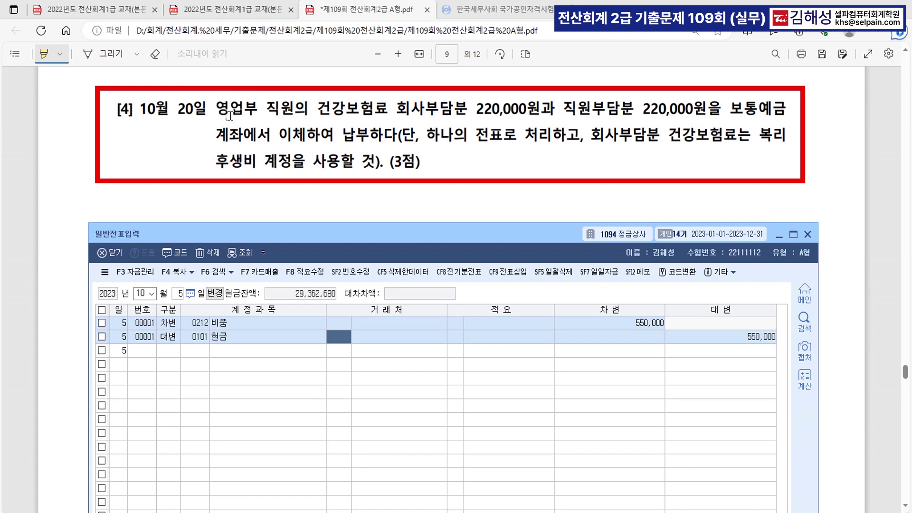
pyautogui.moveTo(142, 109); pyautogui.dragTo(202, 110)
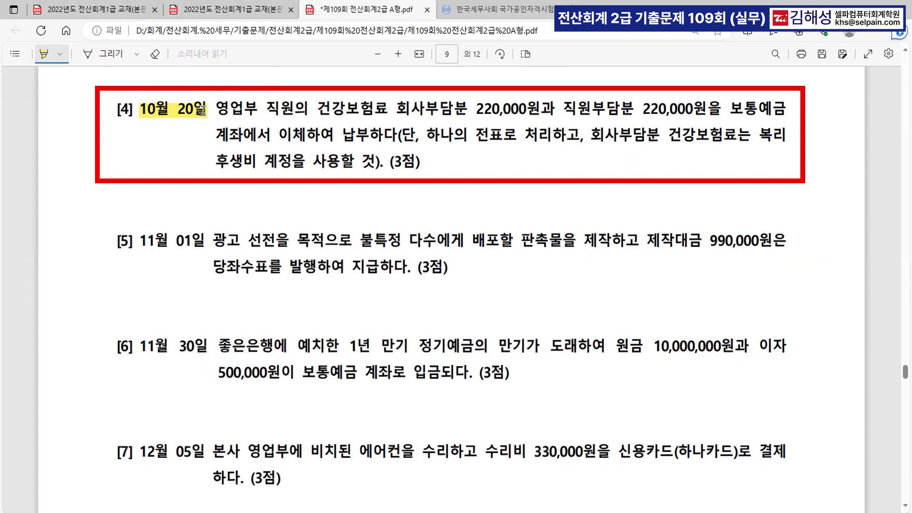
pyautogui.moveTo(317, 111); pyautogui.dragTo(707, 112)
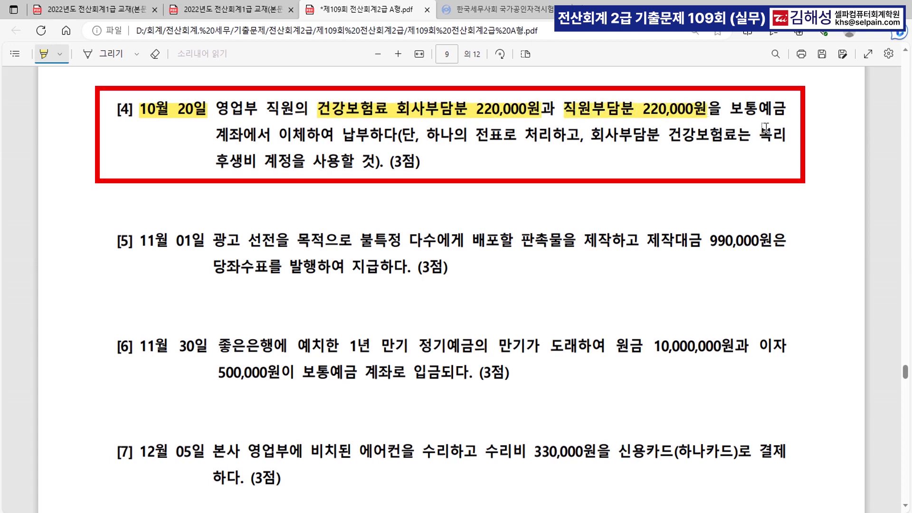
pyautogui.press('ctrl')
pyautogui.press('ctrl')
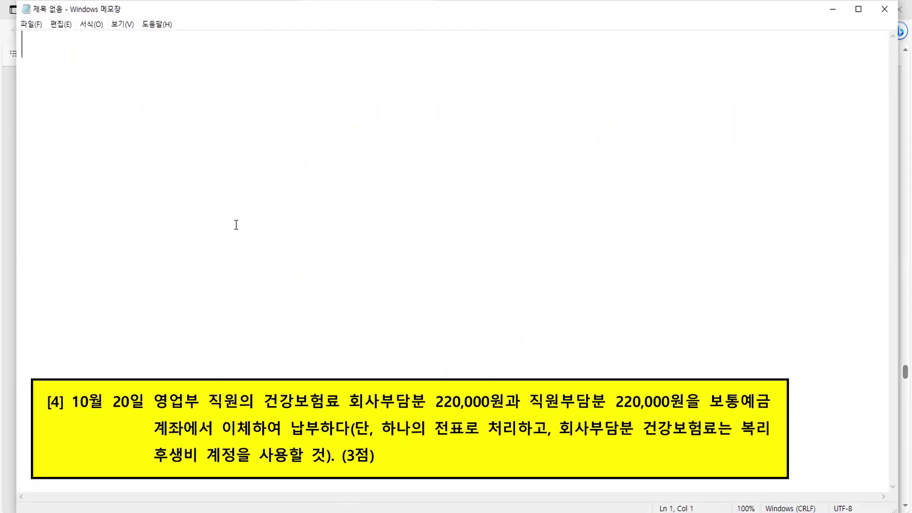
# - In the blank Notepad note, write the heading 원천징수분 납부 and the line 급여지급시 below it
pyautogui.write('dn')
pyautogui.press('BackSpace')
pyautogui.press('BackSpace')
pyautogui.write('원천')
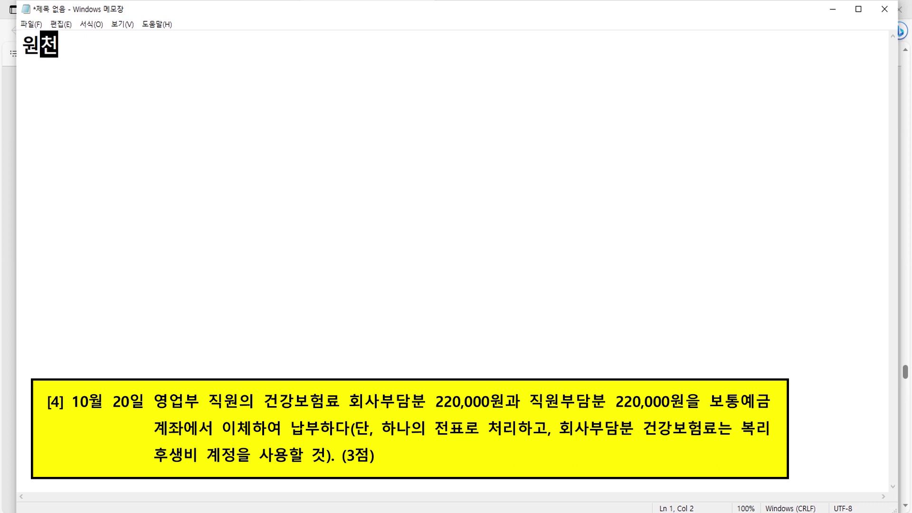
pyautogui.write('징수분 납')
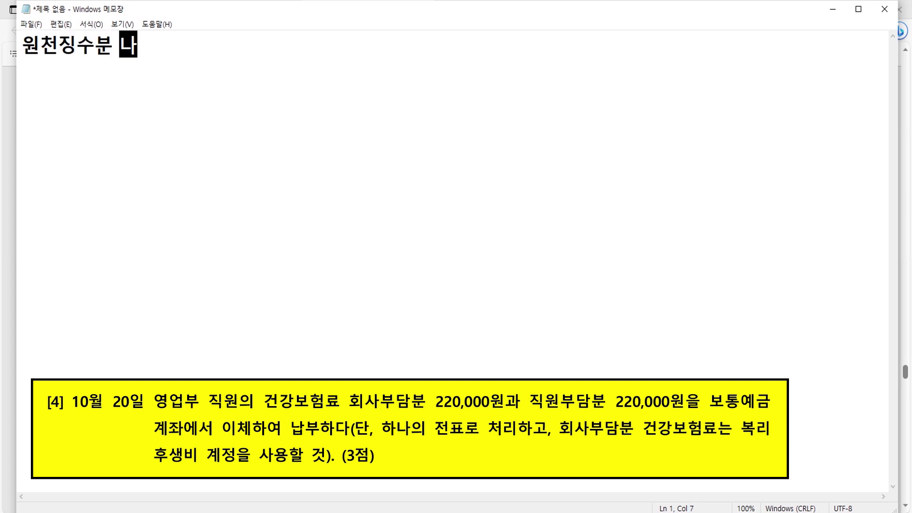
pyautogui.write('부')
pyautogui.press('Return')
pyautogui.write('급여')
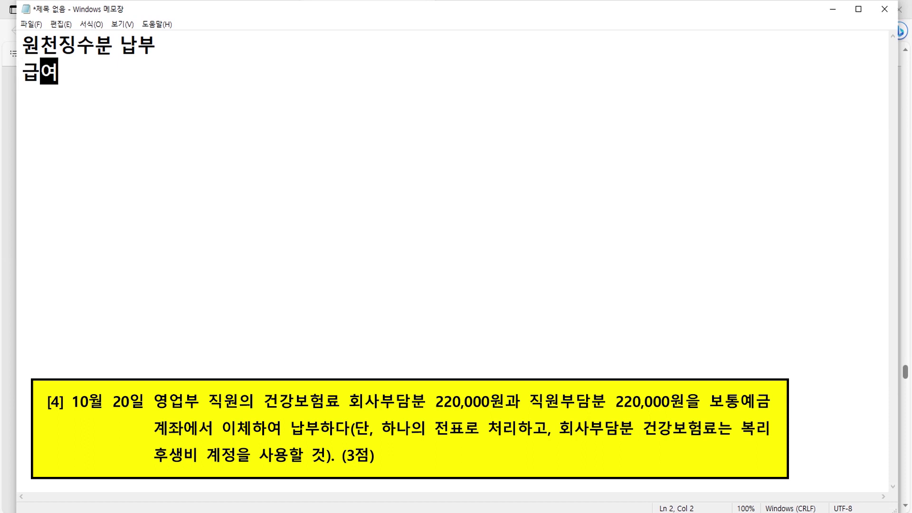
pyautogui.write('지급시')
pyautogui.press('Return')
# - Write the salary payment entry with 급여 XX as debit and 예수금 XX and 돈 XX as credits, and select 예수금 XX for emphasis
pyautogui.write('급여  ')
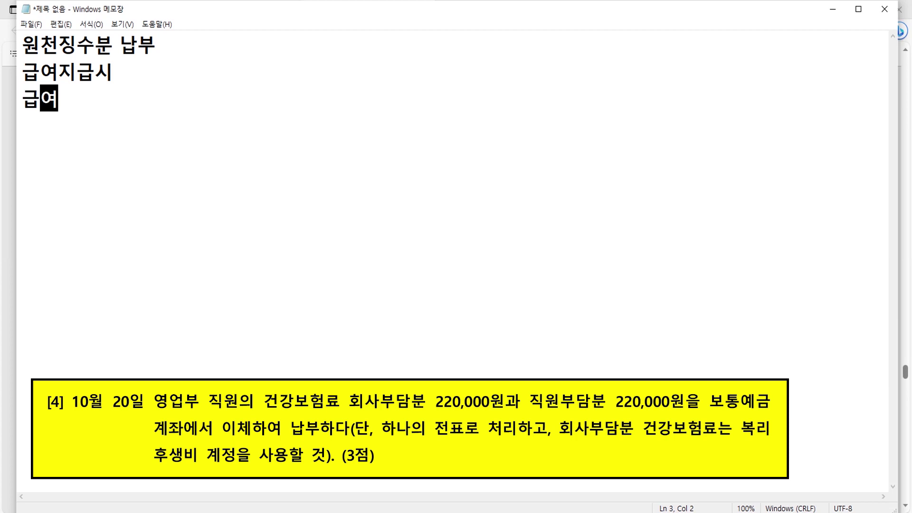
pyautogui.write('XX   |  ')
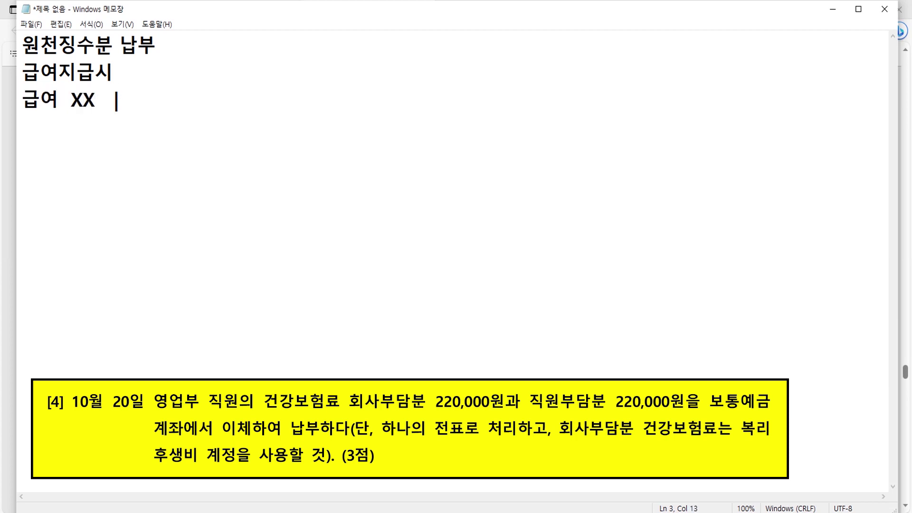
pyautogui.write('예수금  ')
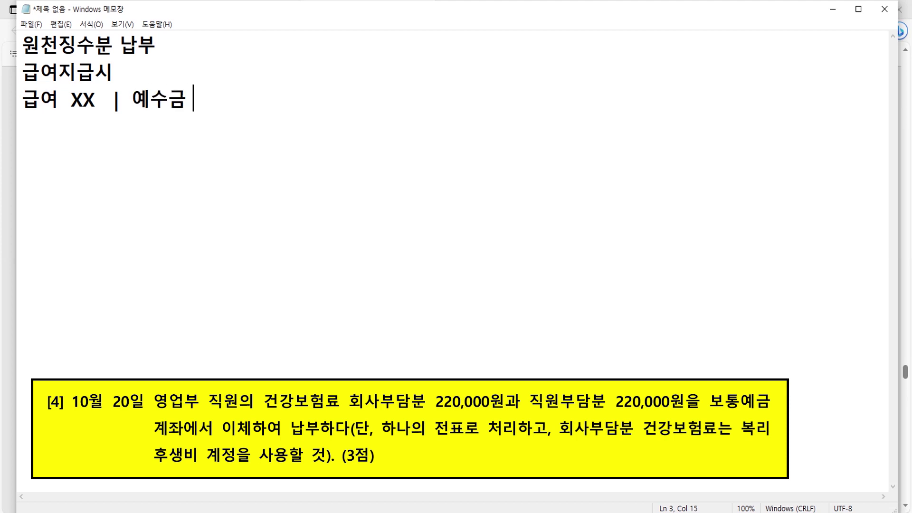
pyautogui.write('XX')
pyautogui.press('Return')
pyautogui.write('|     ')
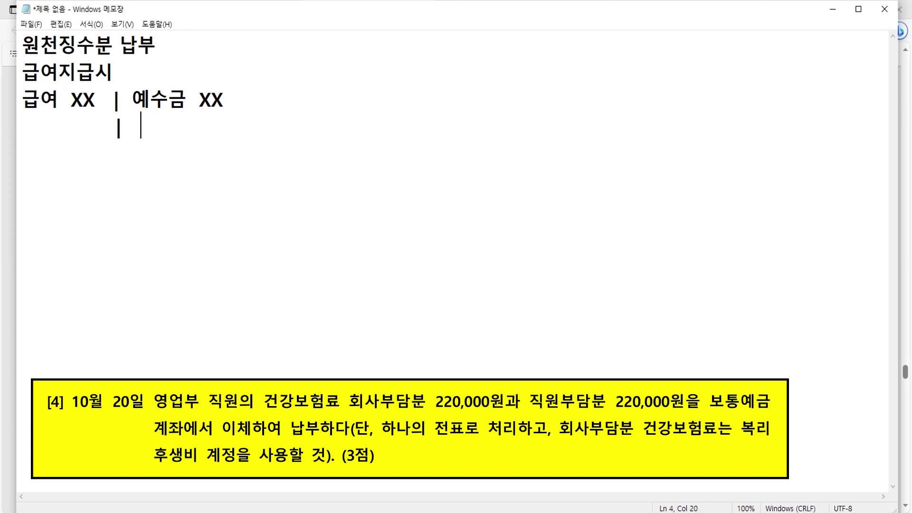
pyautogui.write('돈    XX')
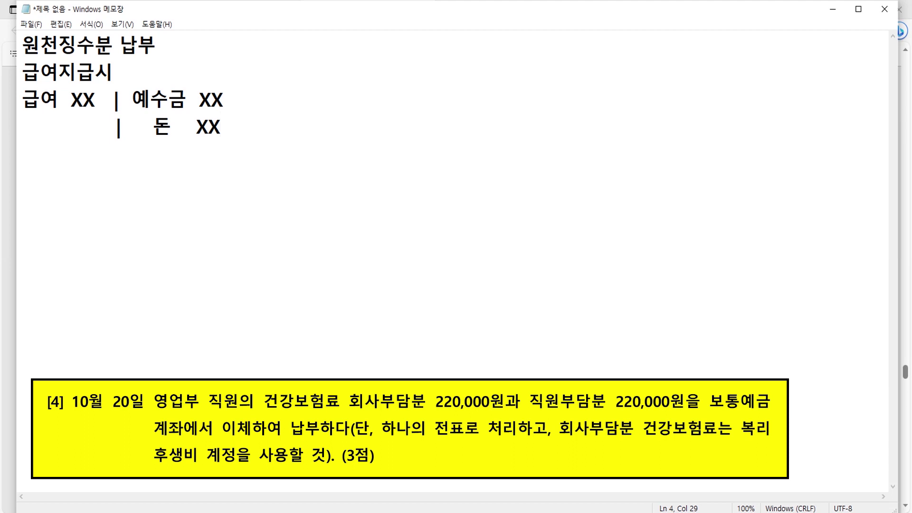
pyautogui.moveTo(174, 97); pyautogui.dragTo(223, 99)
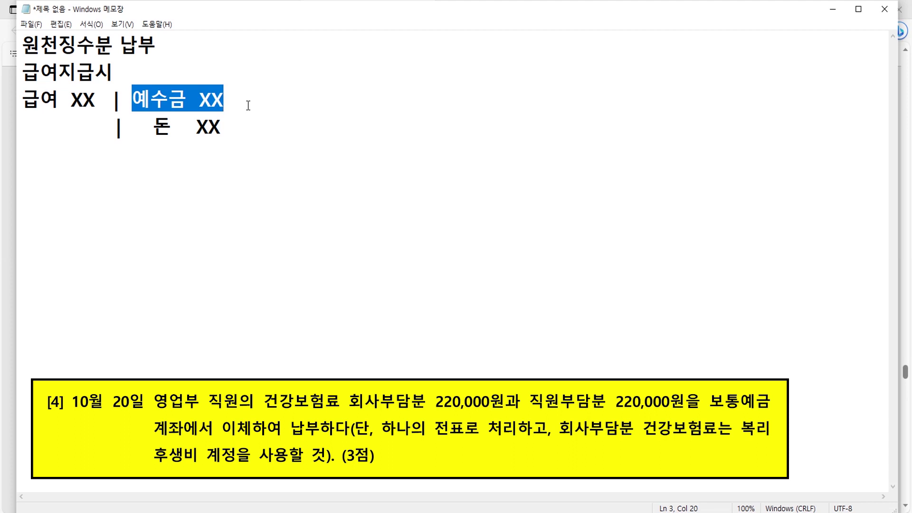
pyautogui.press('ctrl')
pyautogui.press('ctrl')
# - Return to the KcLep 일반전표입력 window and set the voucher date to October 20
pyautogui.click(7, 232)
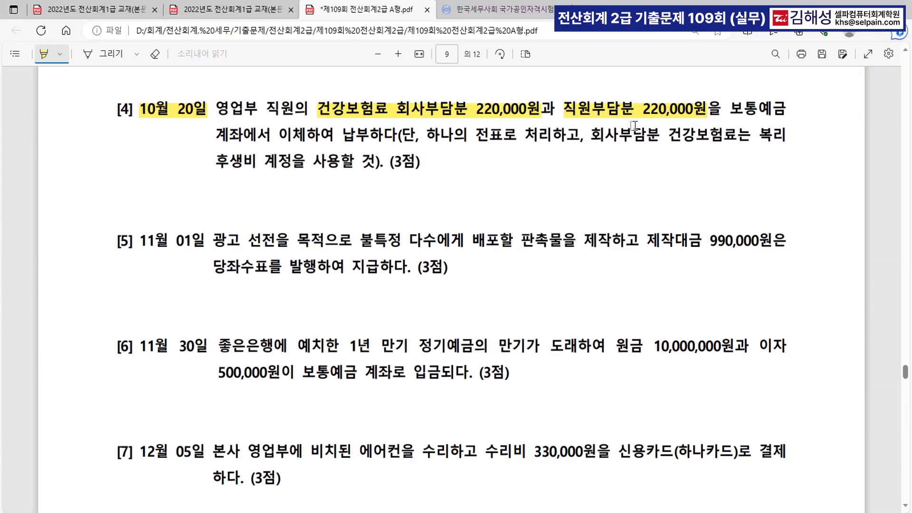
pyautogui.click(540, 512)
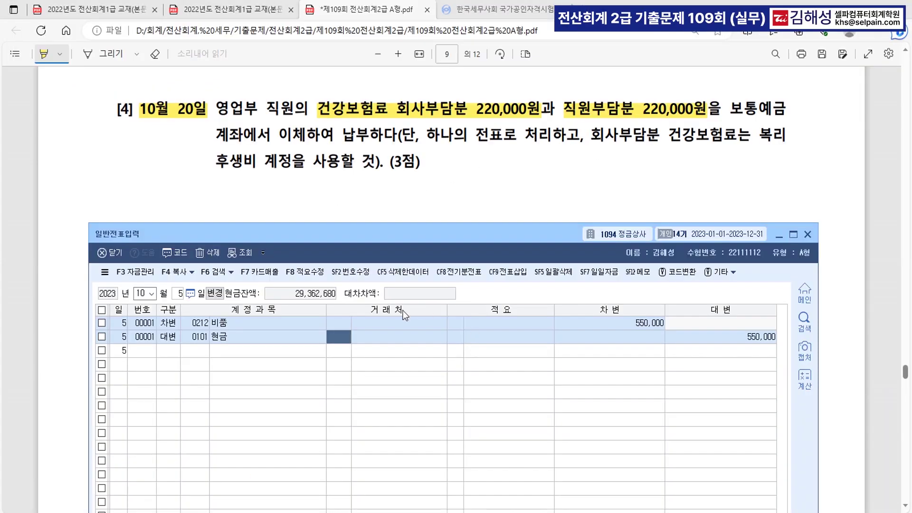
pyautogui.press('Escape')
pyautogui.write('20')
pyautogui.press('Return')
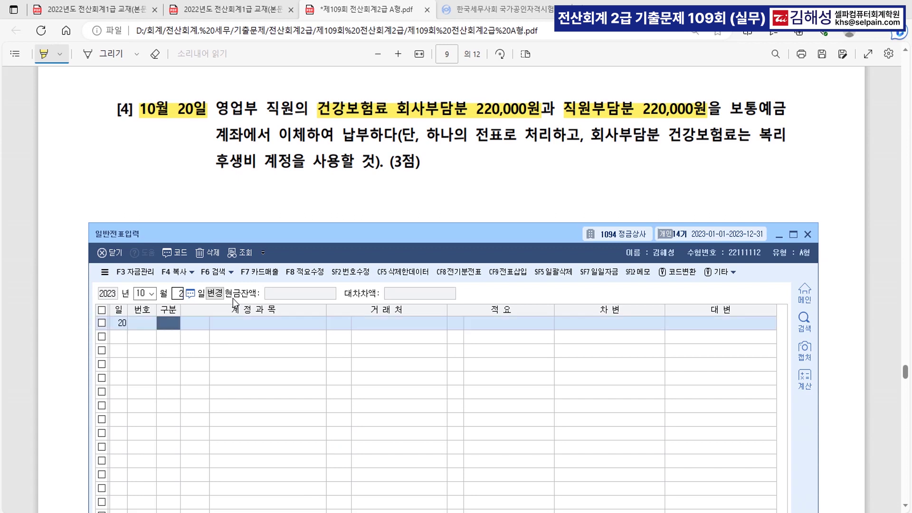
# - Enter a debit line for 예수금 (0254) of 220,000 in the October 20 voucher
pyautogui.write('3254')
pyautogui.press('Return')
pyautogui.press('Return')
pyautogui.press('Return')
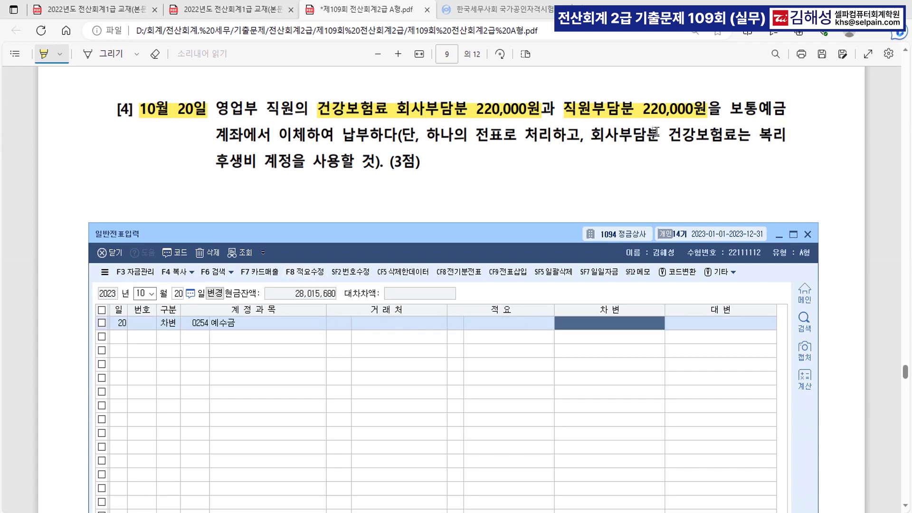
pyautogui.write('2200000')
pyautogui.press('Return')
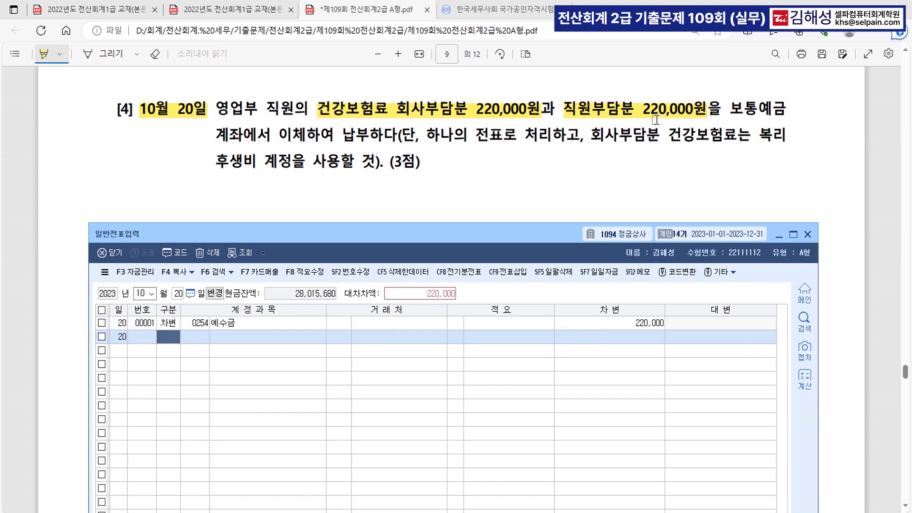
# - Add a debit line for 복리후생비 (0811) of 220,000 to the October 20 voucher
pyautogui.write('3')
pyautogui.write('811')
pyautogui.press('Return')
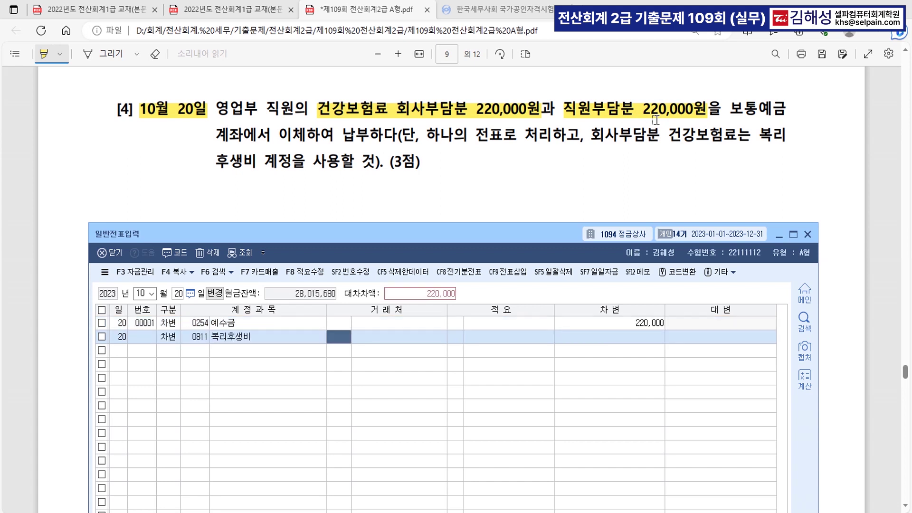
pyautogui.press('Return')
pyautogui.press('Return')
pyautogui.write('2200000')
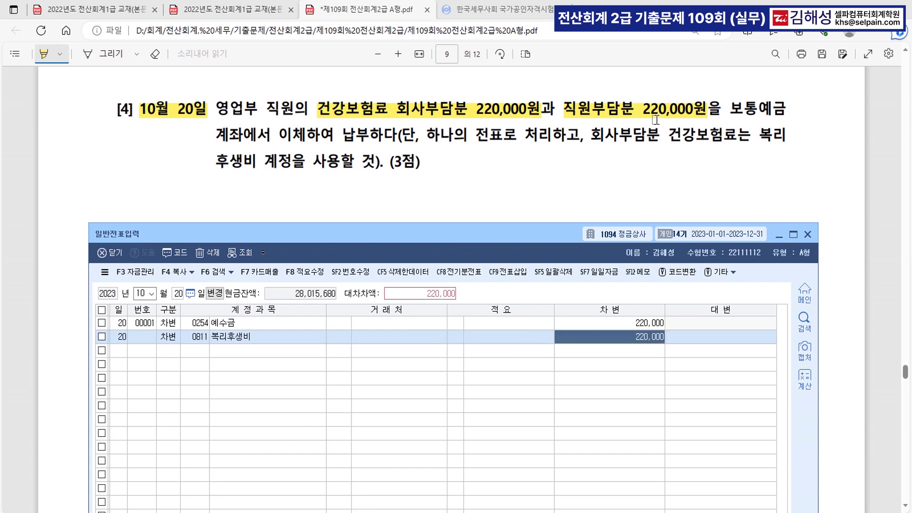
pyautogui.press('Return')
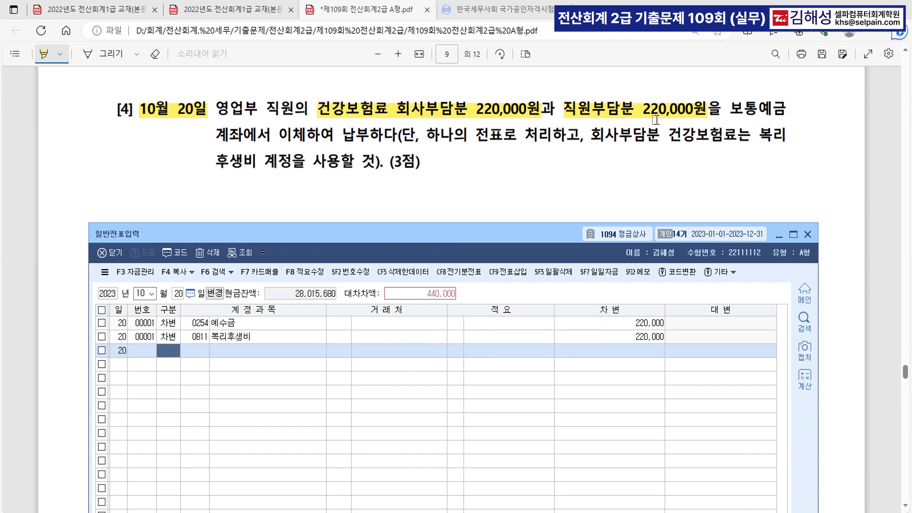
# - Add a credit line for 보통예금 (0103) of 440,000 to balance the October 20 voucher
pyautogui.write('4')
pyautogui.write('103')
pyautogui.press('Return')
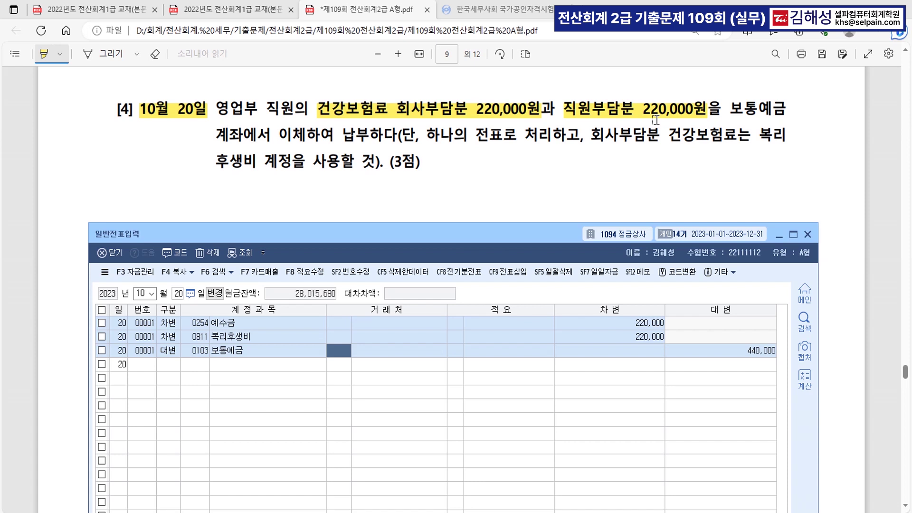
# - In transaction [5] of the exam PDF, highlight 11월 01일 and 당좌수표를 발행
pyautogui.click(564, 159)
pyautogui.scroll(-5, 476, 125)
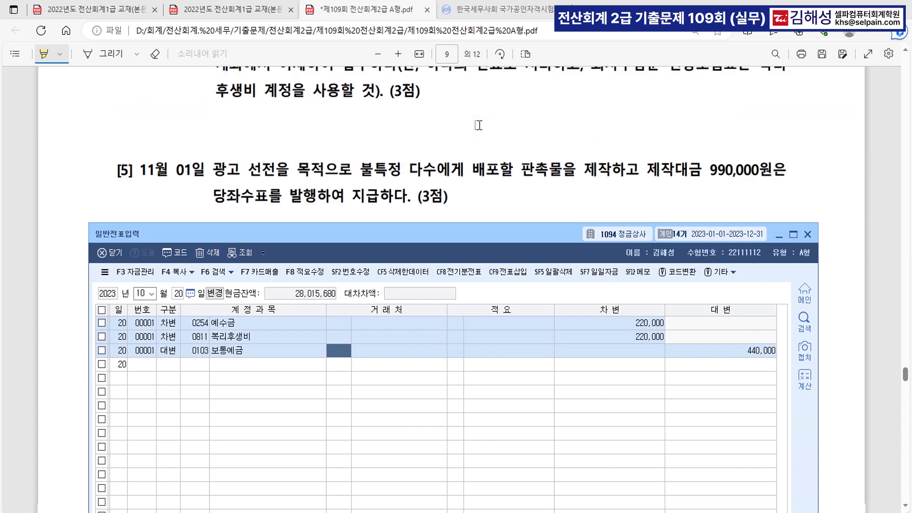
pyautogui.moveTo(139, 101); pyautogui.dragTo(194, 101)
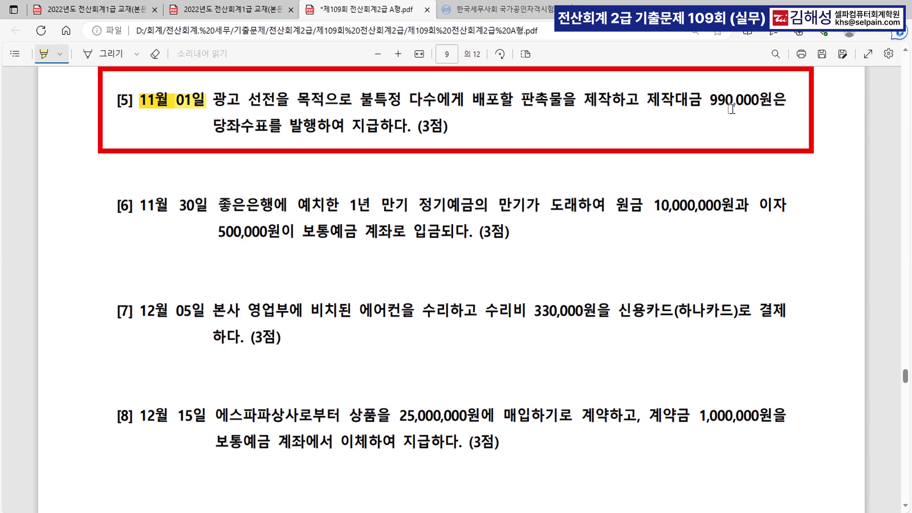
pyautogui.moveTo(213, 127); pyautogui.dragTo(317, 127)
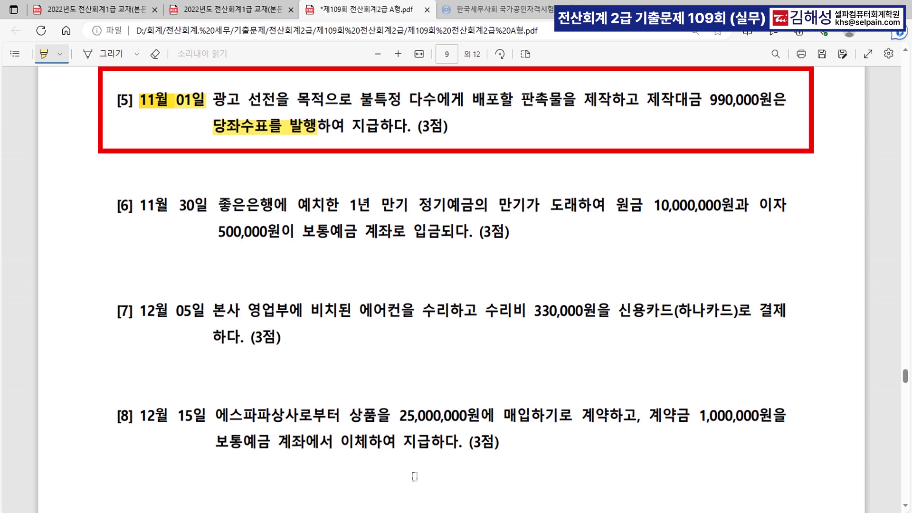
# - Switch back to the KcLep 일반전표입력 window and set the voucher date to November 1
pyautogui.hotkey('alt', 'Tab')
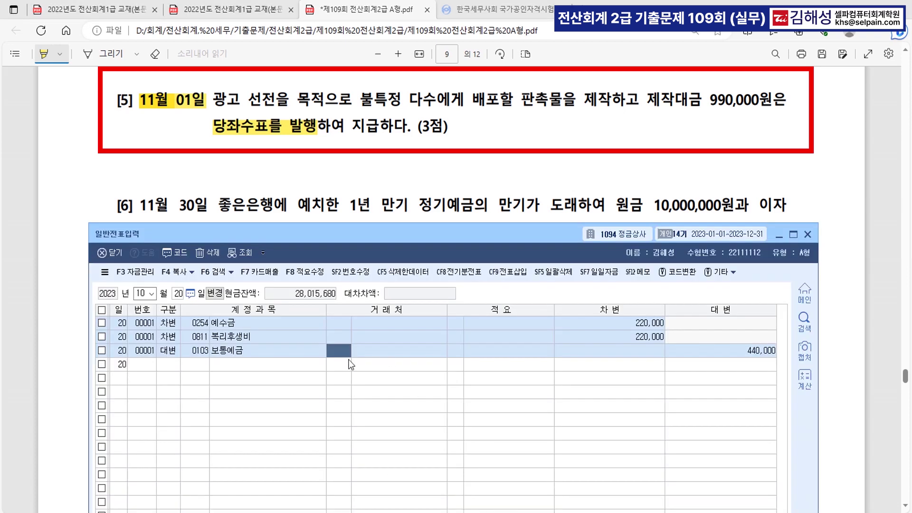
pyautogui.press('Down')
pyautogui.press('Escape')
pyautogui.press('Escape')
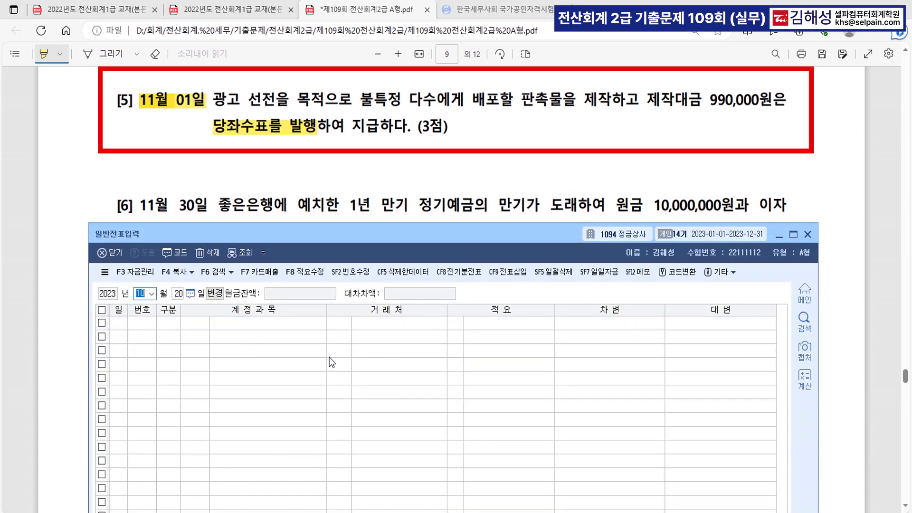
pyautogui.write('111')
pyautogui.press('Return')
# - Enter a debit line for 광고선전비 (0833) of 990,000 in the November 1 voucher, finding the account by 광고
pyautogui.write('3')
pyautogui.press('Return')
pyautogui.write('광고')
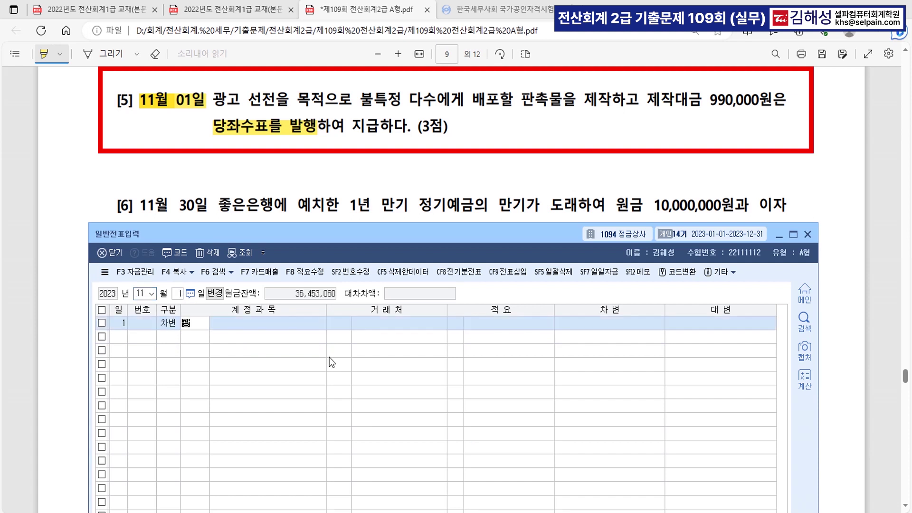
pyautogui.press('Return')
pyautogui.press('Return')
pyautogui.press('Return')
pyautogui.press('Return')
pyautogui.press('Return')
pyautogui.write('990+')
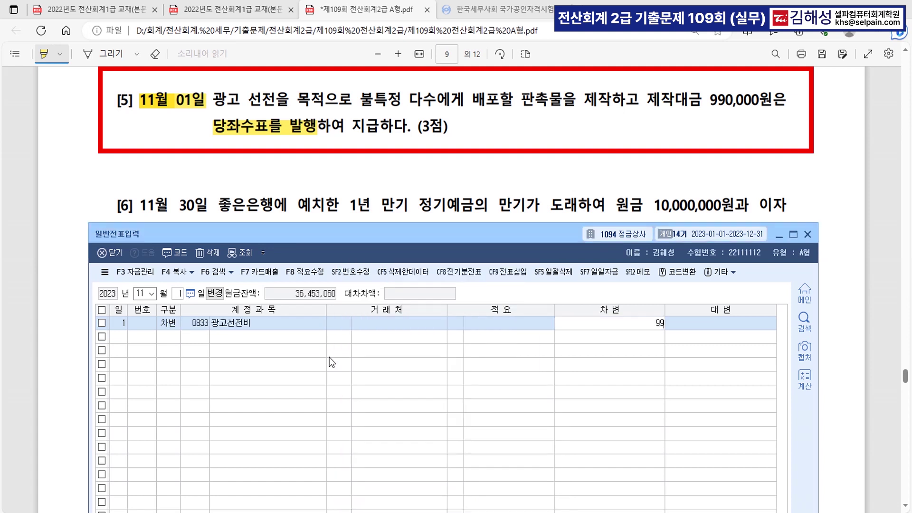
pyautogui.press('Return')
# - Add a credit line for 당좌예금 (0102) of 990,000 to balance the November 1 voucher
pyautogui.write('4')
pyautogui.press('Return')
pyautogui.write('102')
pyautogui.press('Return')
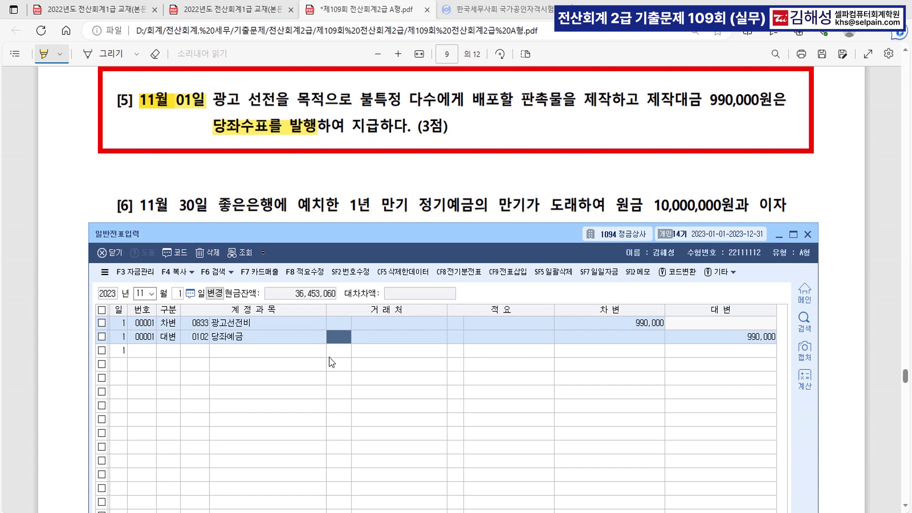
pyautogui.press('Return')
pyautogui.press('Return')
pyautogui.press('Return')
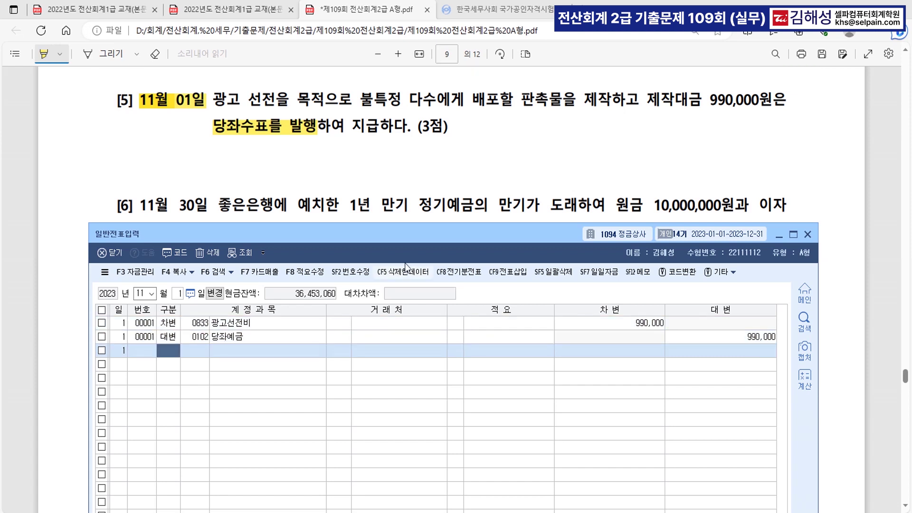
# - In transaction [6] of the exam PDF, highlight 11월 30일, 보통예금 계좌로 입금, 정기예금의 만기, 원금 10,000,000원 and 500,000원
pyautogui.scroll(-2, 483, 173)
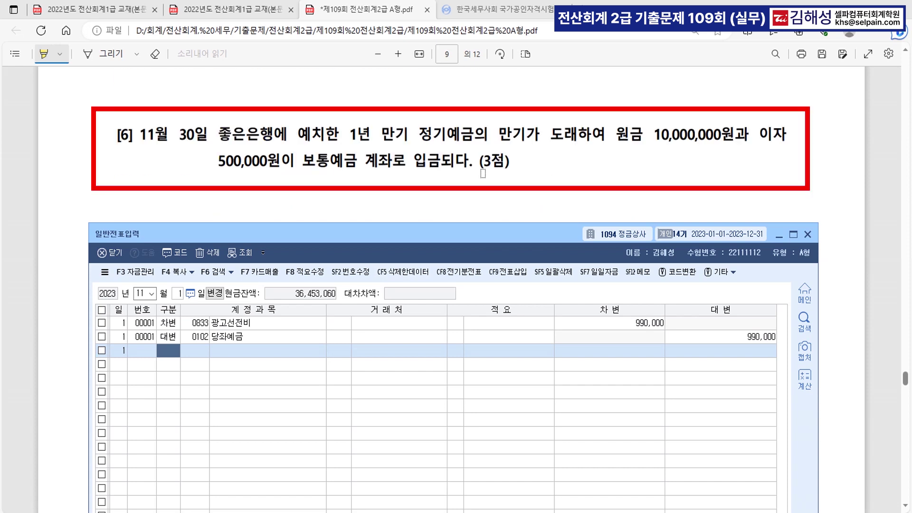
pyautogui.moveTo(140, 136); pyautogui.dragTo(208, 137)
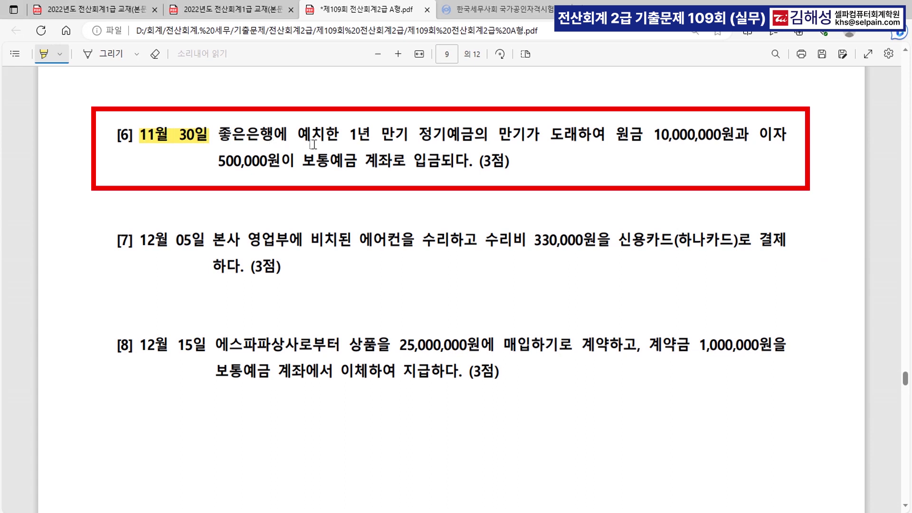
pyautogui.press('ctrl')
pyautogui.moveTo(305, 162); pyautogui.dragTo(432, 161)
pyautogui.moveTo(416, 130); pyautogui.dragTo(522, 137)
pyautogui.click(375, 177)
pyautogui.moveTo(622, 137); pyautogui.dragTo(735, 137)
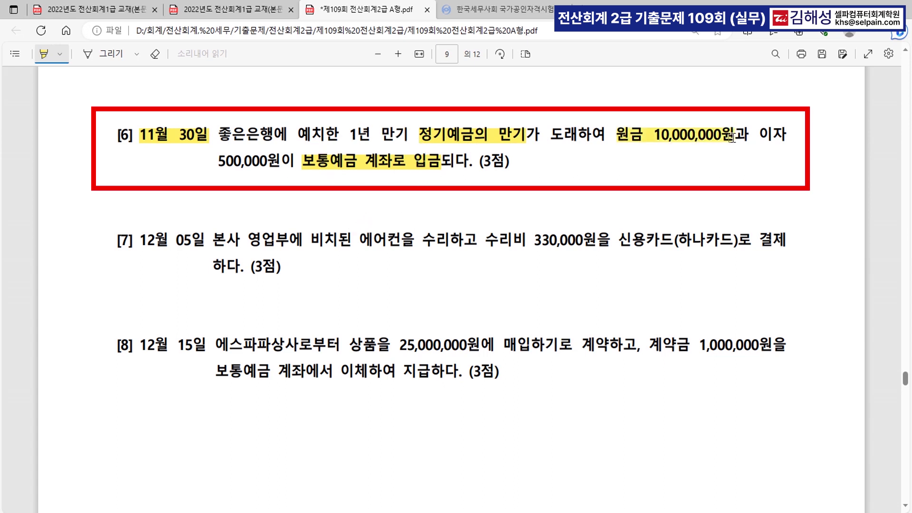
pyautogui.moveTo(216, 162); pyautogui.dragTo(292, 166)
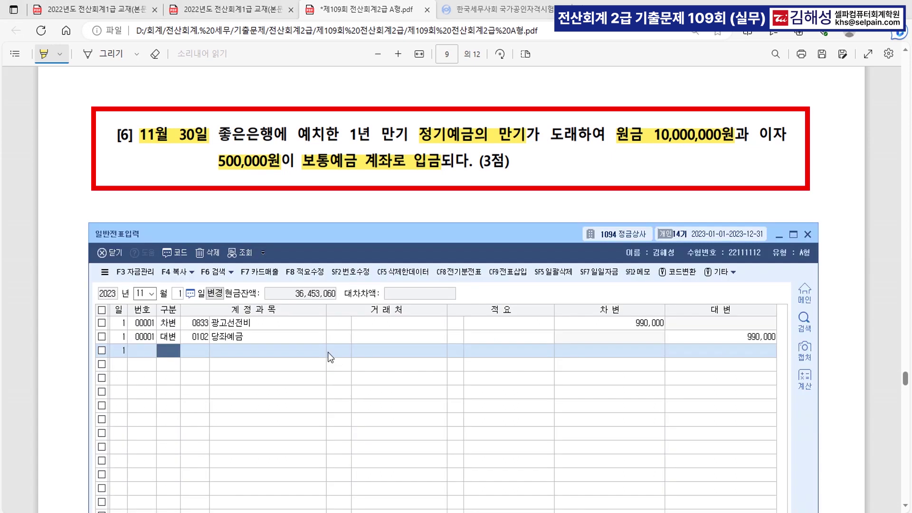
# - Set the voucher date to November 30 and enter a debit line for 보통예금 (0103) of 10,500,000
pyautogui.press('Escape')
pyautogui.write('30')
pyautogui.press('Return')
pyautogui.write('3')
pyautogui.press('Return')
pyautogui.write('103')
pyautogui.press('Return')
pyautogui.press('Return')
pyautogui.press('Return')
pyautogui.write('10,500,000')
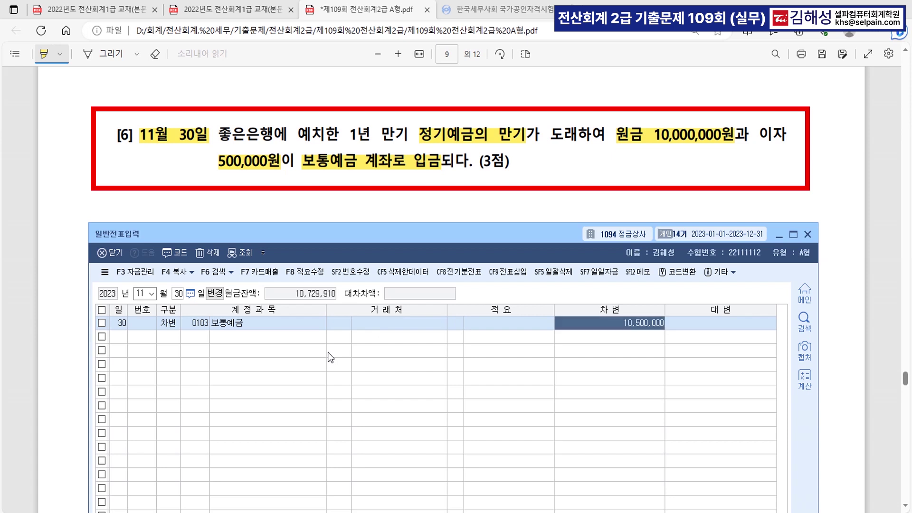
pyautogui.press('Return')
# - Add a credit line for 정기예금 (0105) of 10,000,000 to the November 30 voucher, finding the account by 정기
pyautogui.write('4')
pyautogui.press('Return')
pyautogui.write('정기')
pyautogui.press('Return')
pyautogui.press('Return')
pyautogui.press('Return')
pyautogui.press('Return')
pyautogui.press('Return')
pyautogui.write('10000000')
pyautogui.press('Return')
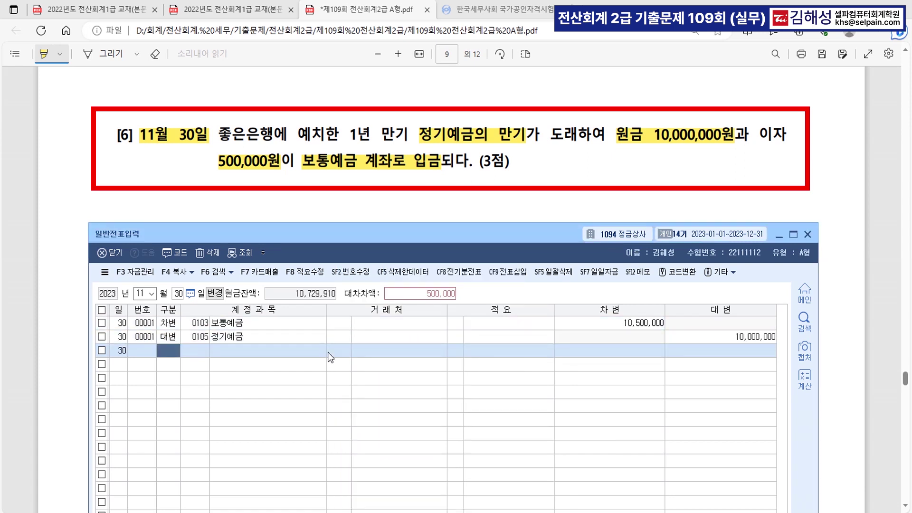
# - Add a credit line for 이자수익 (0901) of 500,000 to balance the November 30 voucher
pyautogui.write('4901')
pyautogui.press('Return')
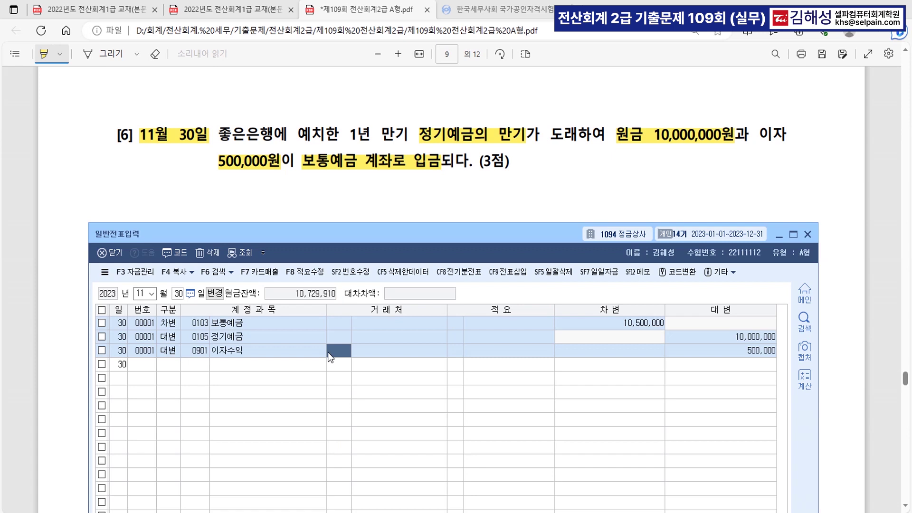
pyautogui.press('Return')
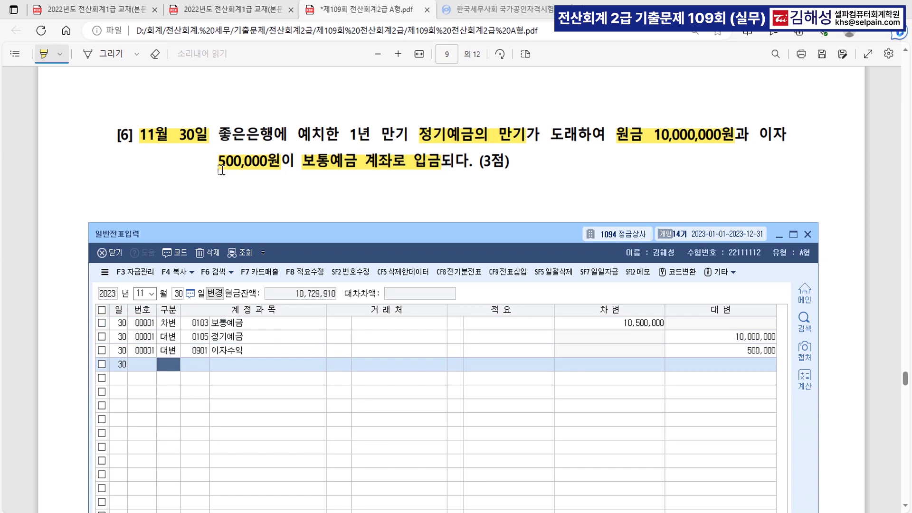
# - In transaction [7] of the exam PDF, highlight 12월 05일, 수리비 330,000원 and 신용카드(하나카드)
pyautogui.scroll(-4, 319, 164)
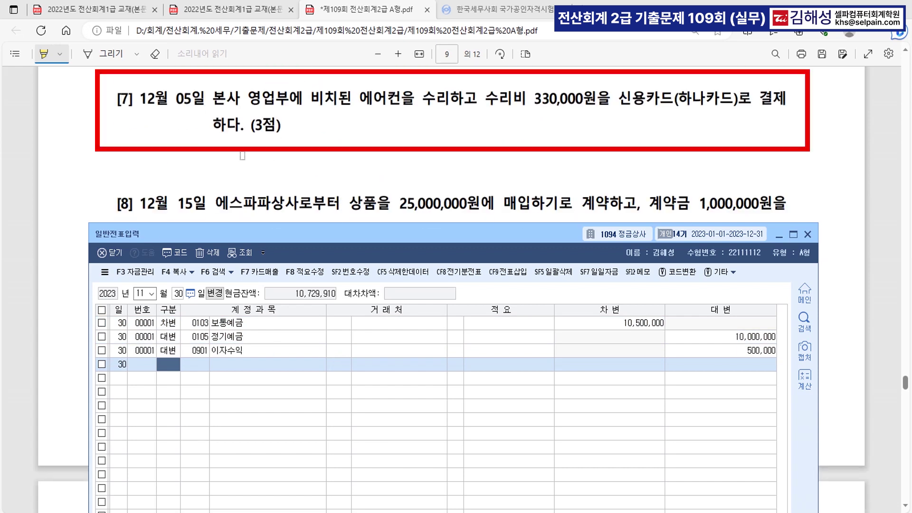
pyautogui.moveTo(139, 98); pyautogui.dragTo(198, 101)
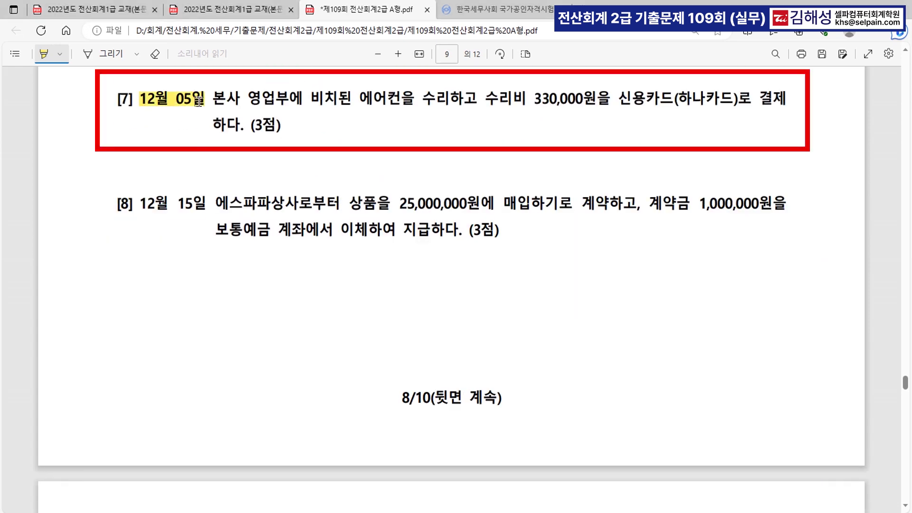
pyautogui.press('ctrl')
pyautogui.moveTo(486, 99); pyautogui.dragTo(737, 102)
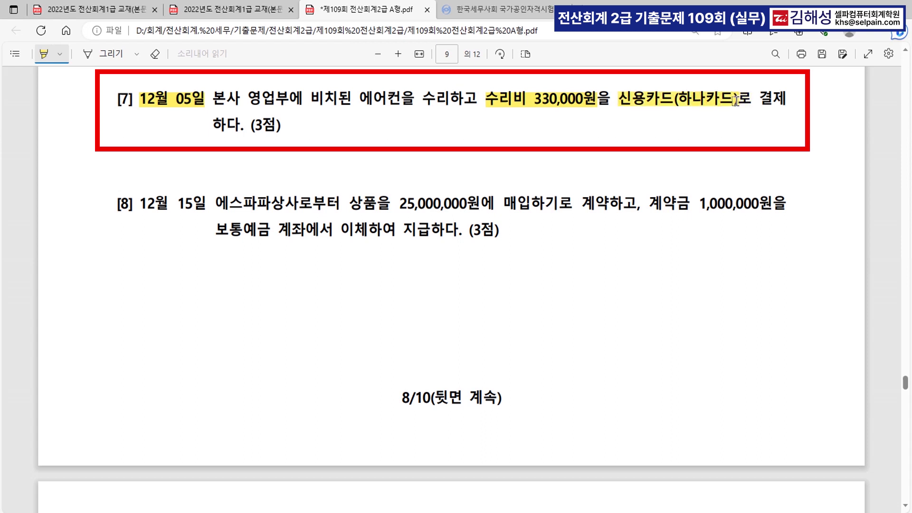
pyautogui.click(527, 109)
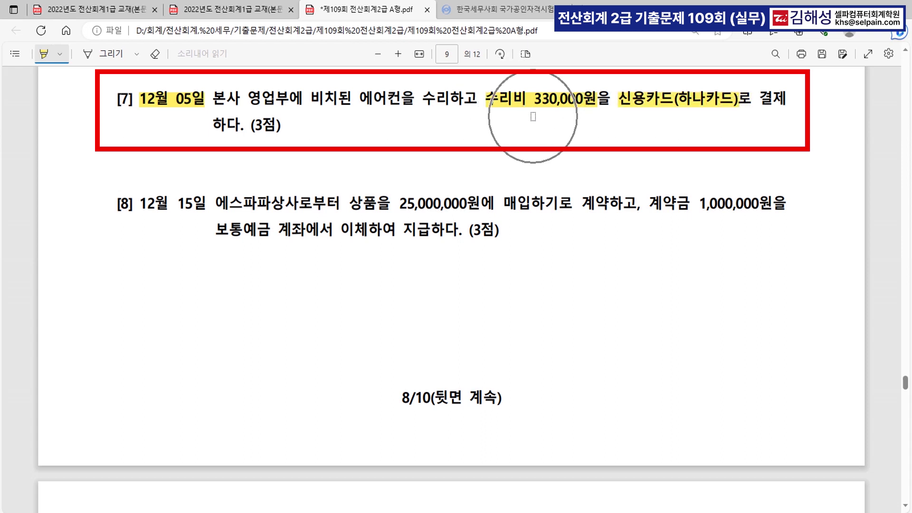
pyautogui.click(690, 97)
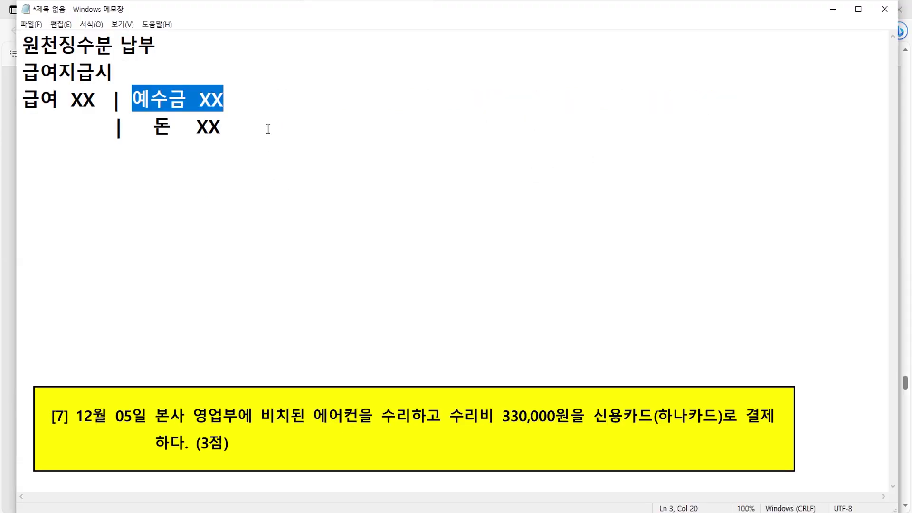
# - In the Notepad notes, start a new line below the payroll entry, after a blank line, reading 신용카드 = 외상 >>>
pyautogui.click(267, 128)
pyautogui.press('Return')
pyautogui.press('Return')
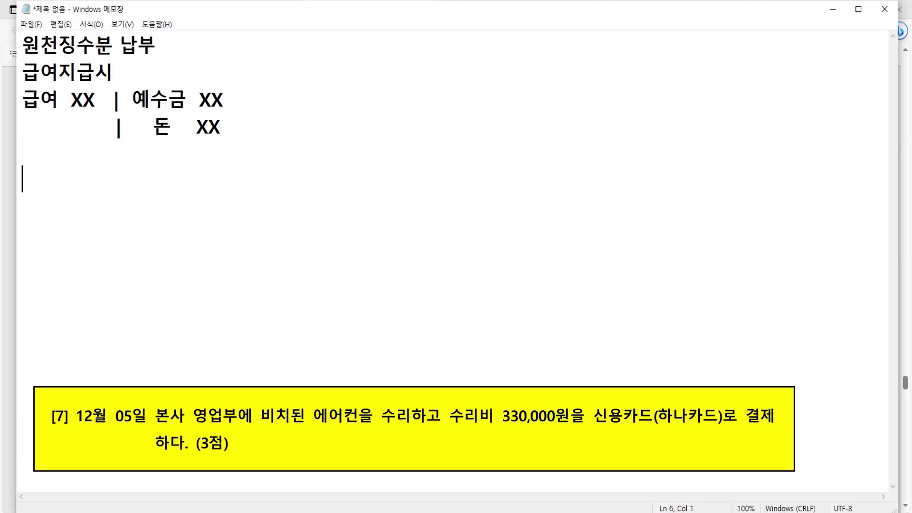
pyautogui.write('tls')
pyautogui.press('BackSpace')
pyautogui.press('BackSpace')
pyautogui.press('BackSpace')
pyautogui.press('Hangul')
pyautogui.write('시ㄴ용카드 ')
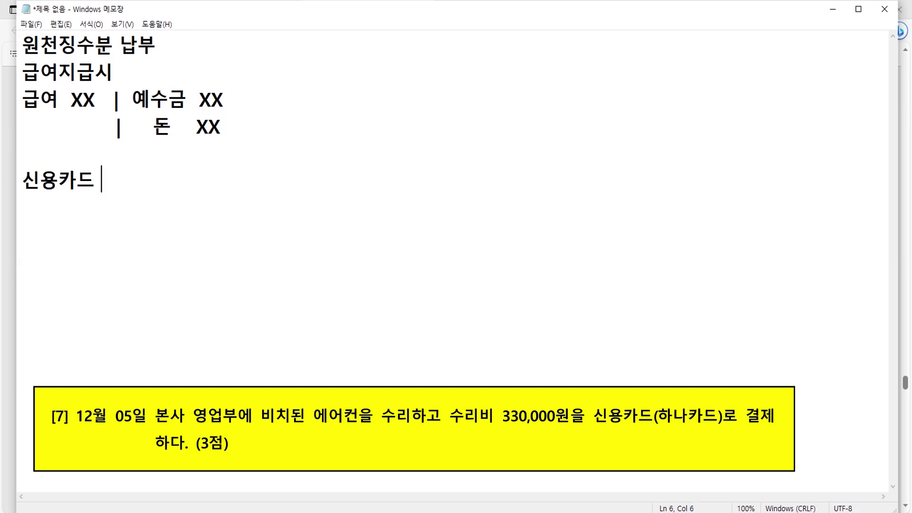
pyautogui.write('= 외상 ')
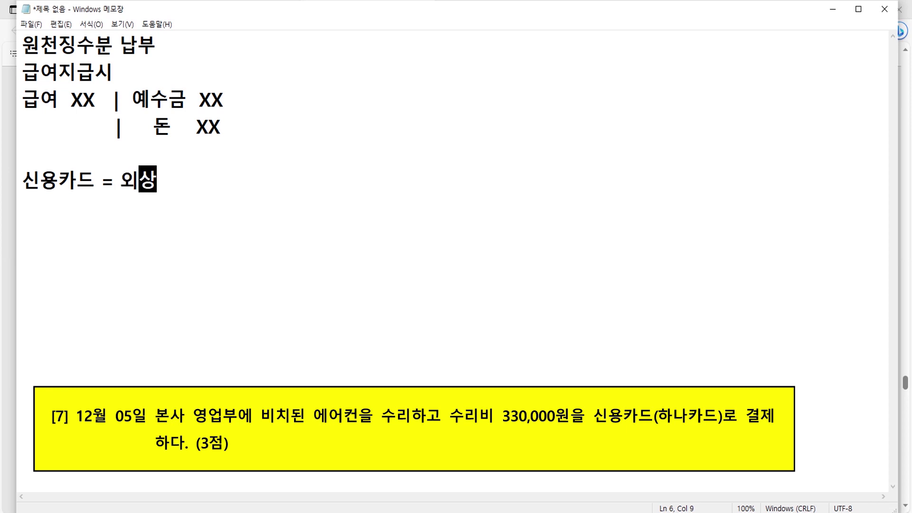
pyautogui.write(' >>> ')
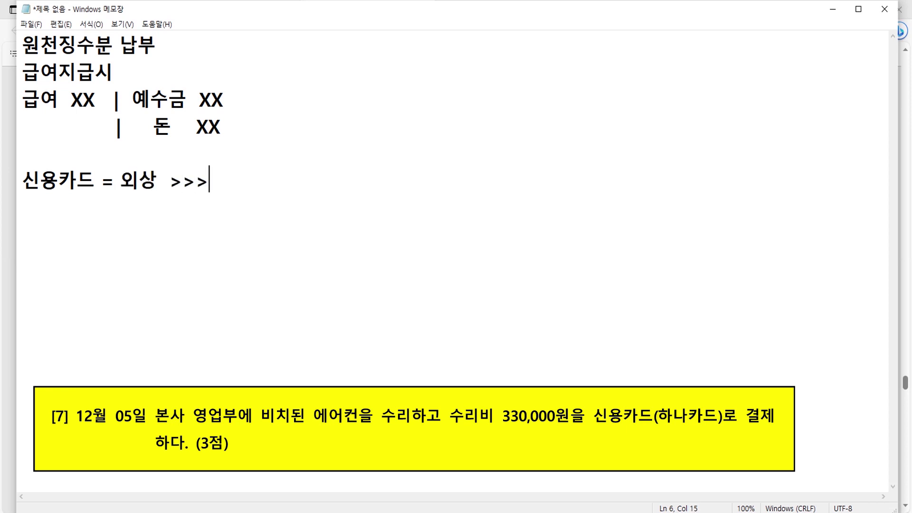
# - Complete the credit card note with 상품거래(외상매출금, 외상매입금)
pyautogui.write('상품')
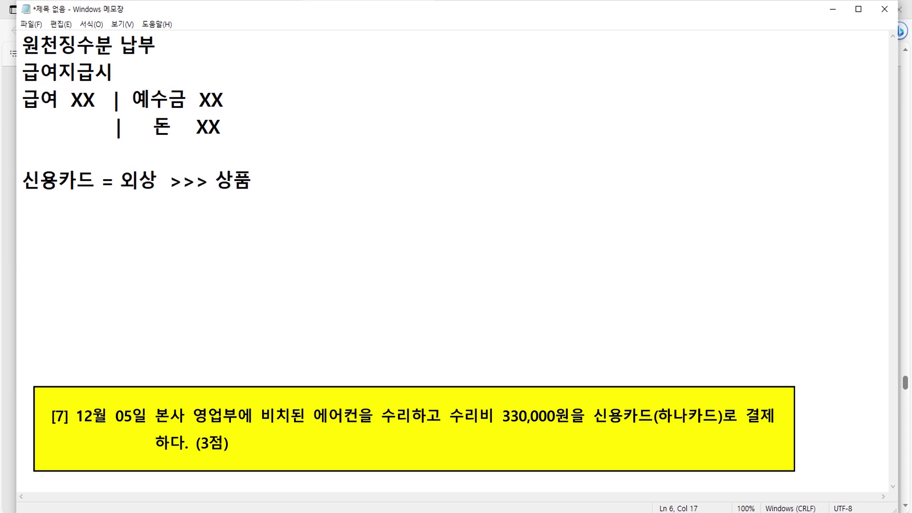
pyautogui.write('거래')
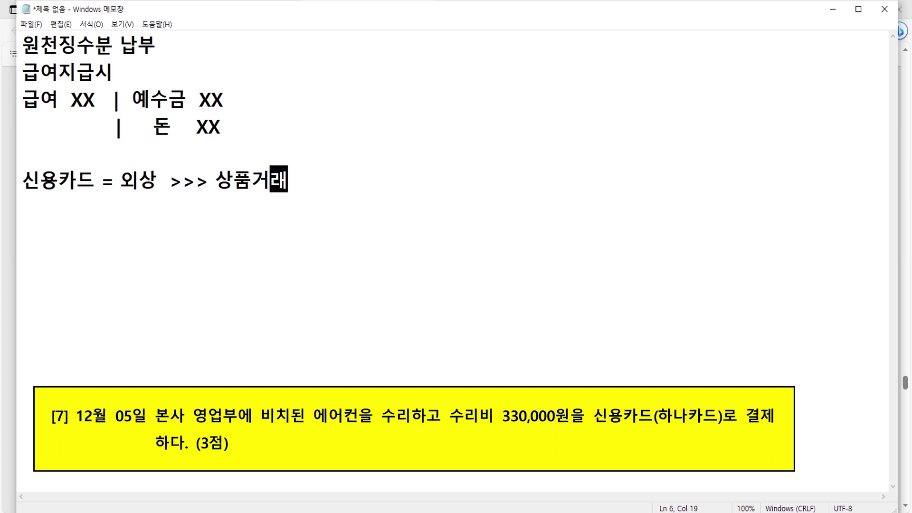
pyautogui.write('(')
pyautogui.write('외상매출금')
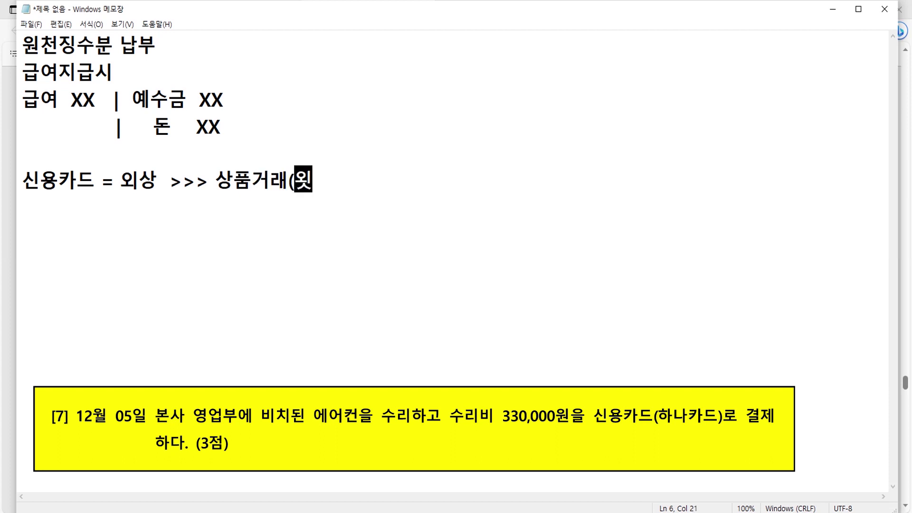
pyautogui.write(', 외상매')
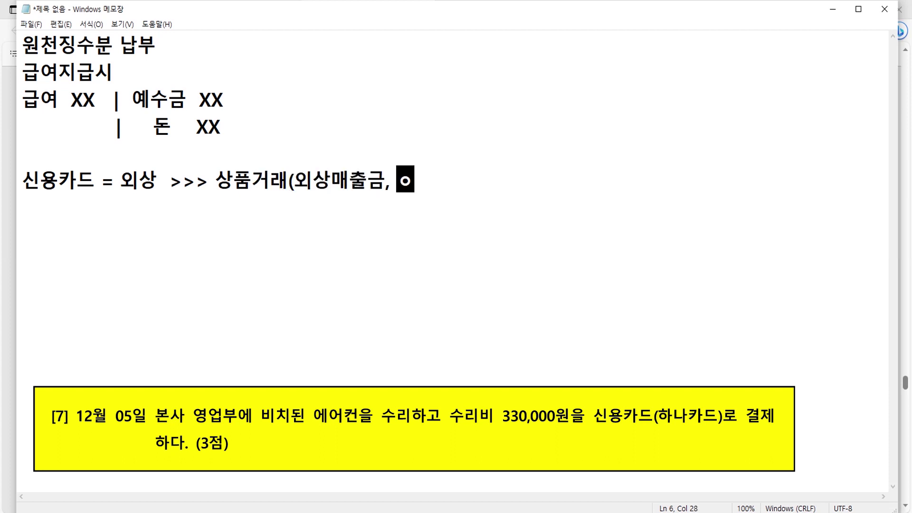
pyautogui.write('입금)')
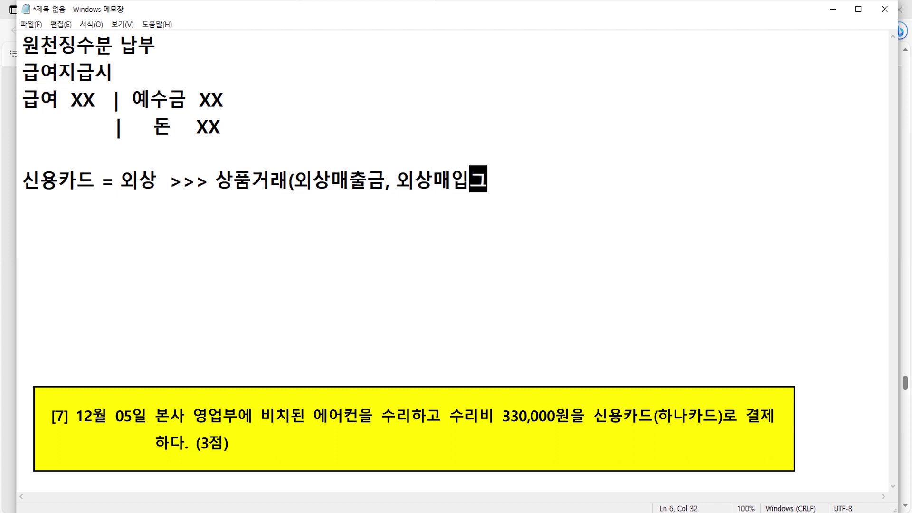
# - Add 상품이외의 거래(미수금, 미지급금) aligned under 상품거래 on the next line, and mark 미지급금 by selecting it
pyautogui.press('Return')
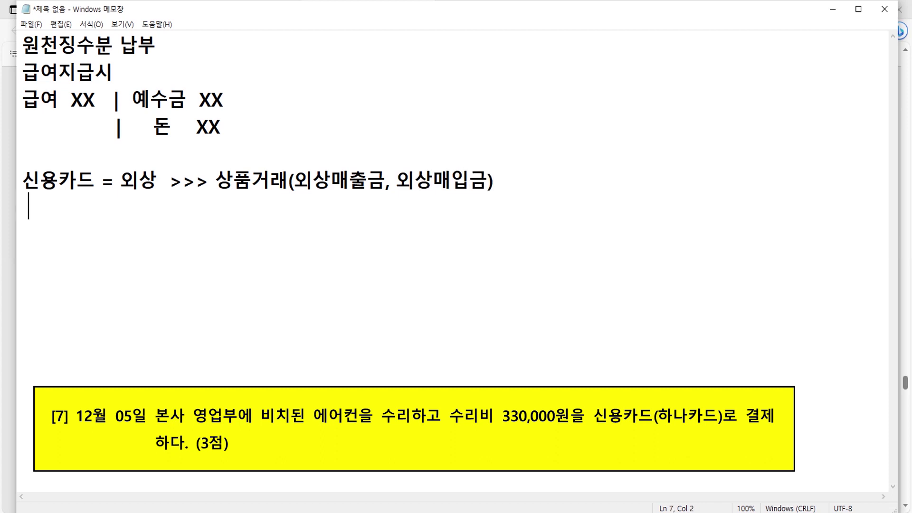
pyautogui.write('상품이윙')
pyautogui.write('의 거래')
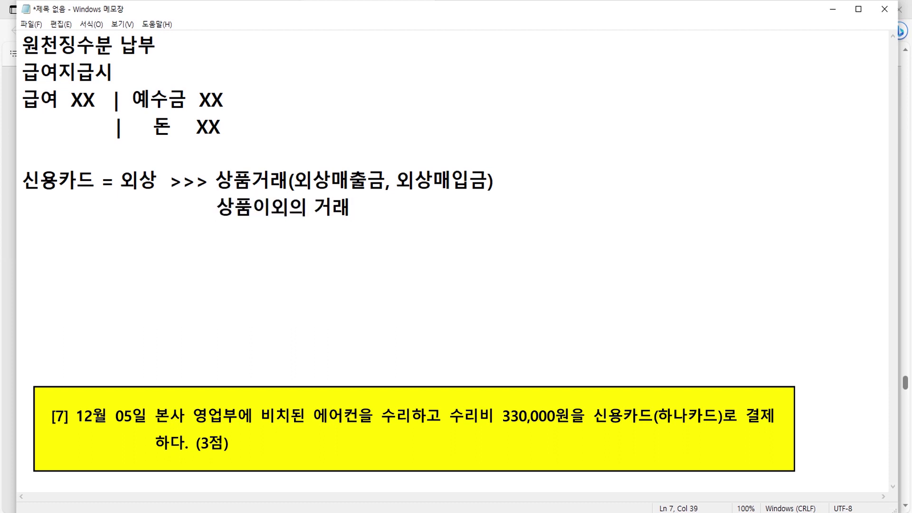
pyautogui.write('(미수금,.')
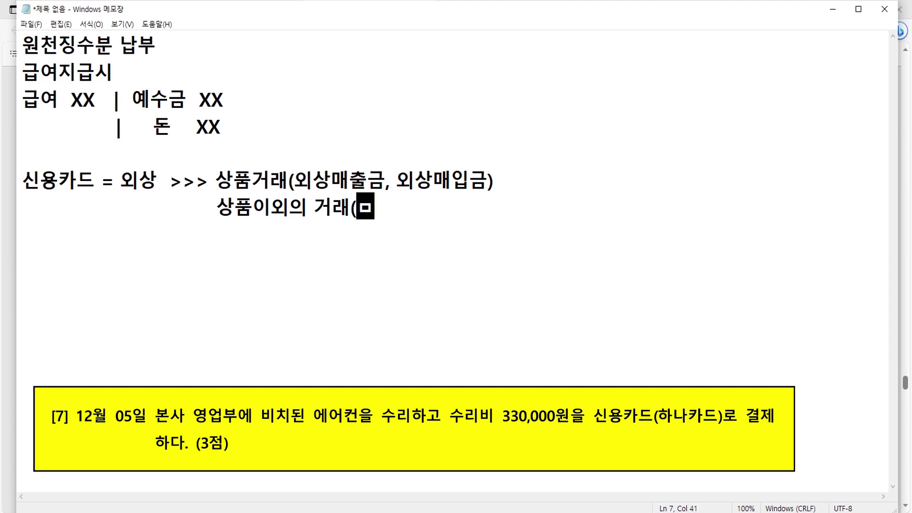
pyautogui.press('BackSpace')
pyautogui.write('미지급')
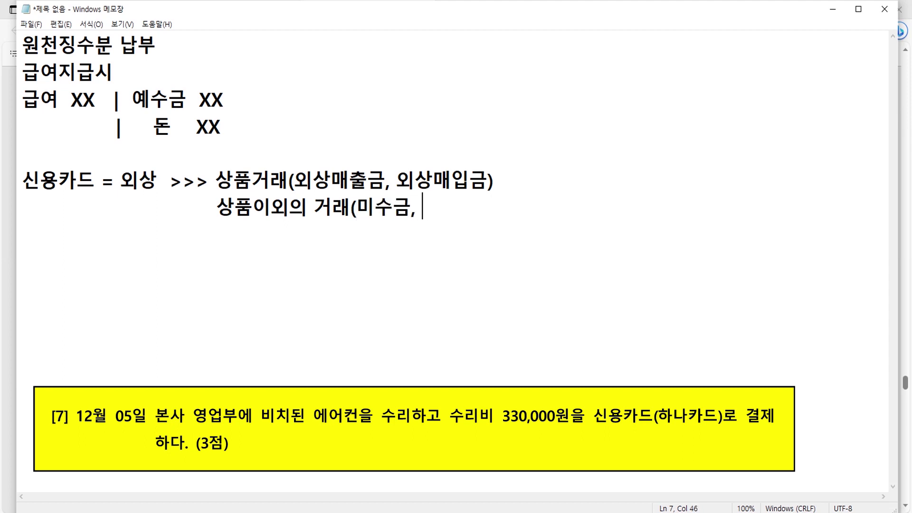
pyautogui.write('금)')
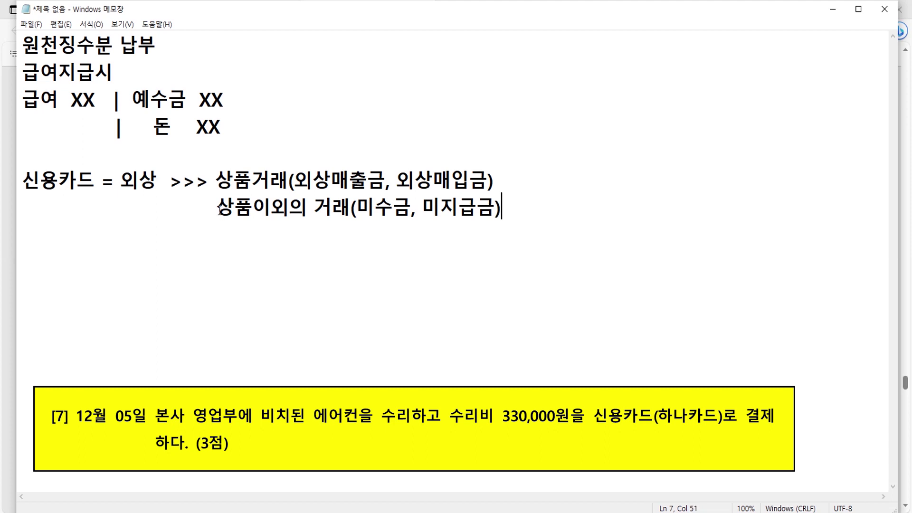
pyautogui.moveTo(218, 208); pyautogui.dragTo(353, 213)
pyautogui.moveTo(423, 209); pyautogui.dragTo(493, 210)
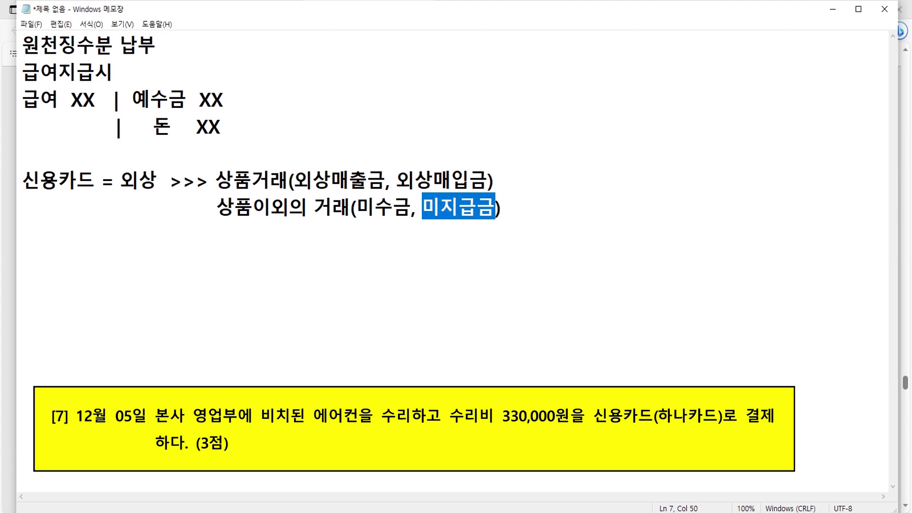
# - Put Notepad away, return to the general voucher entry in KcLep and set the voucher date to December 5
pyautogui.click(832, 10)
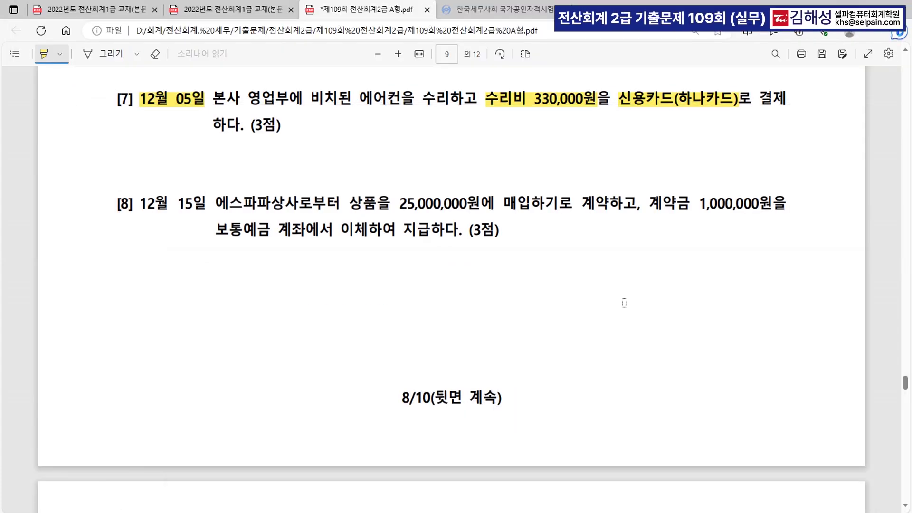
pyautogui.click(529, 512)
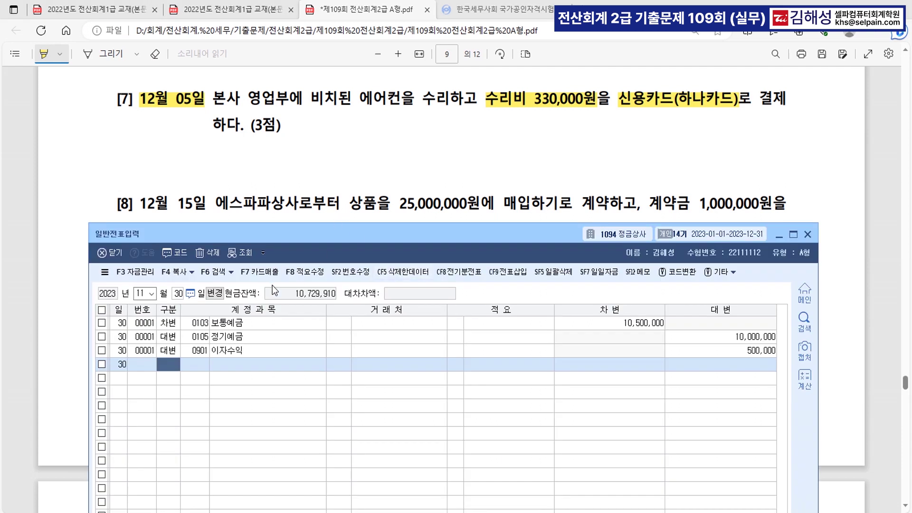
pyautogui.press('Escape')
pyautogui.press('Escape')
pyautogui.write('12')
pyautogui.press('Return')
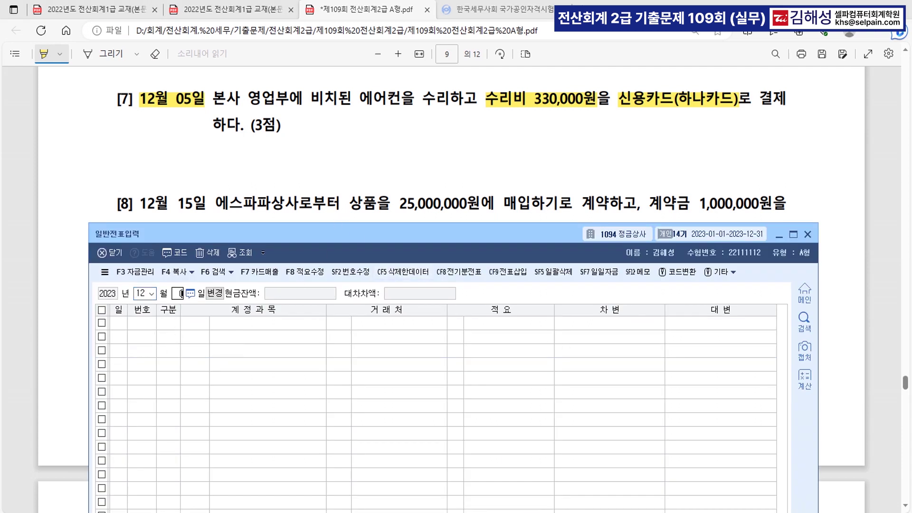
pyautogui.write('5')
pyautogui.press('Return')
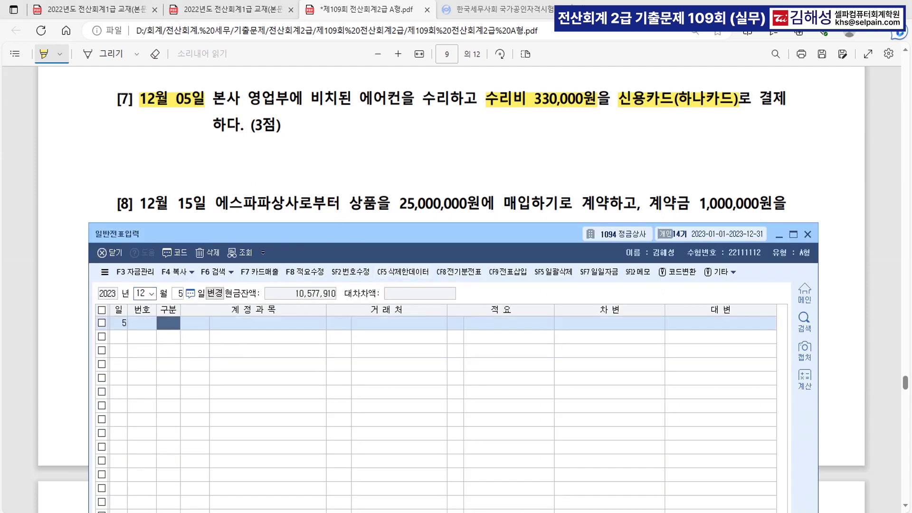
# - Enter a debit line for 수선비 (0820, 판매관리비) of 330,000 in the December 5 voucher
pyautogui.write('3')
pyautogui.write('수선비')
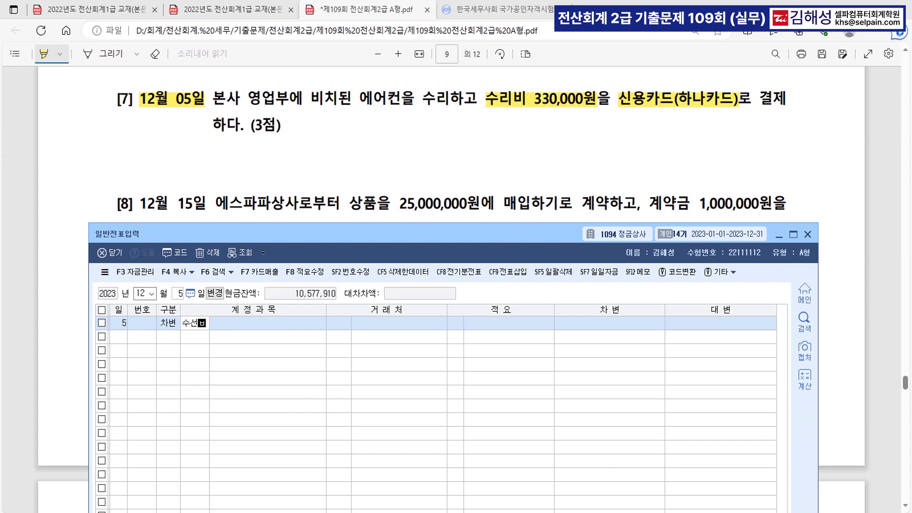
pyautogui.press('Return')
pyautogui.press('Down')
pyautogui.press('Down')
pyautogui.press('Down')
pyautogui.press('Down')
pyautogui.press('Down')
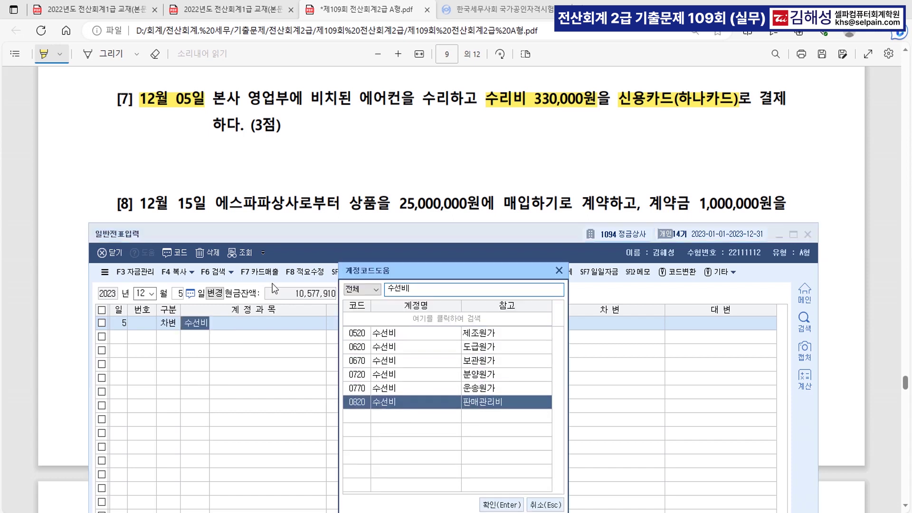
pyautogui.press('Return')
pyautogui.press('Return')
pyautogui.press('Return')
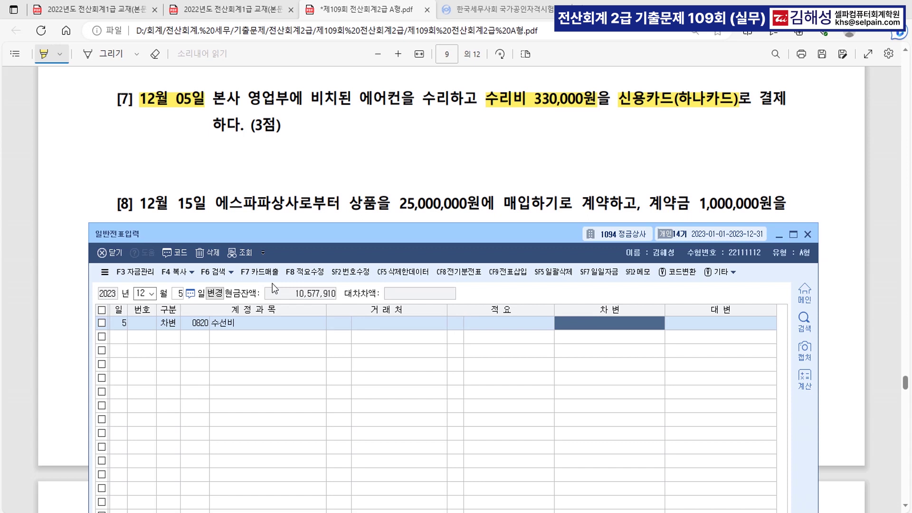
pyautogui.write('330,000')
pyautogui.press('Return')
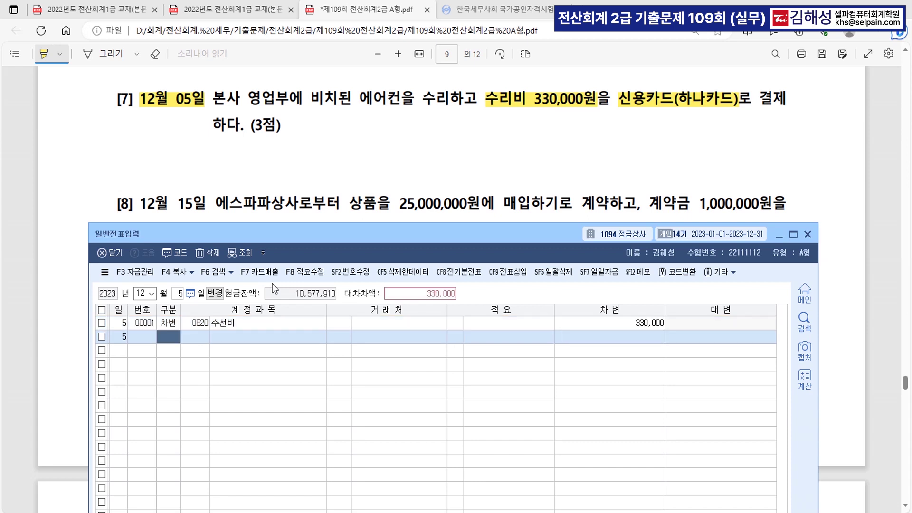
# - Add a credit line for 미지급금 (0253) of 330,000 with 하나카드 as the trading partner, found by 하나
pyautogui.write('4')
pyautogui.press('Return')
pyautogui.write('253')
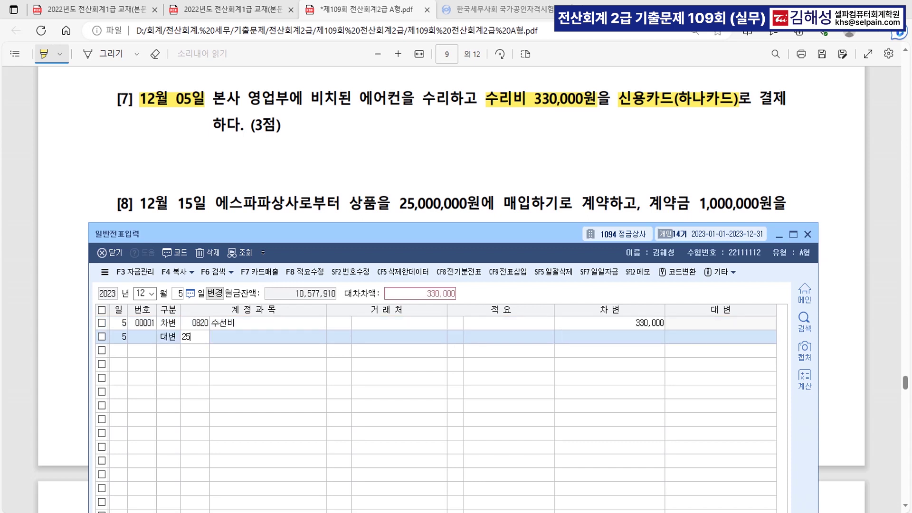
pyautogui.press('Return')
pyautogui.write('하나')
pyautogui.press('Return')
pyautogui.press('Down')
pyautogui.press('Down')
pyautogui.press('Return')
pyautogui.press('Return')
pyautogui.press('Return')
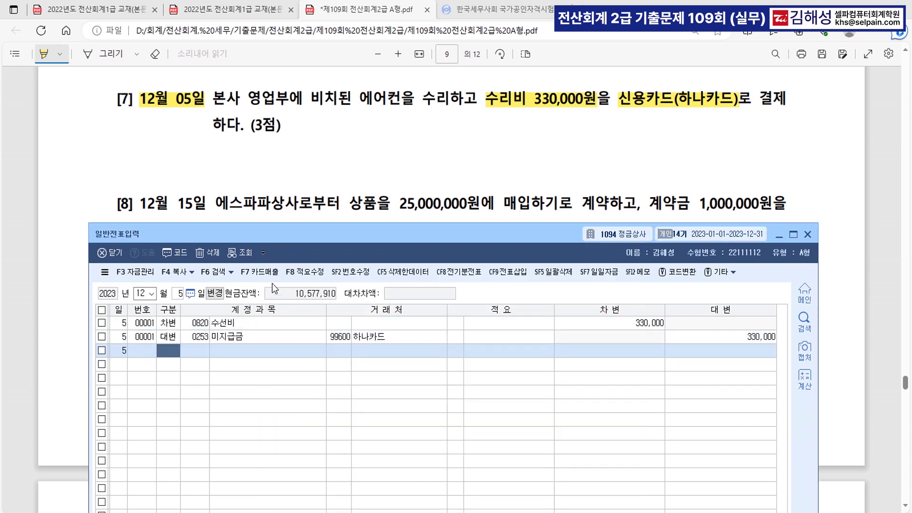
# - In transaction [8] of the exam PDF, highlight 12월 15일, 계약하고, 계약금 1,000,000원 and 보통예금 계좌에서 이체하여 지급
pyautogui.scroll(-2, 378, 164)
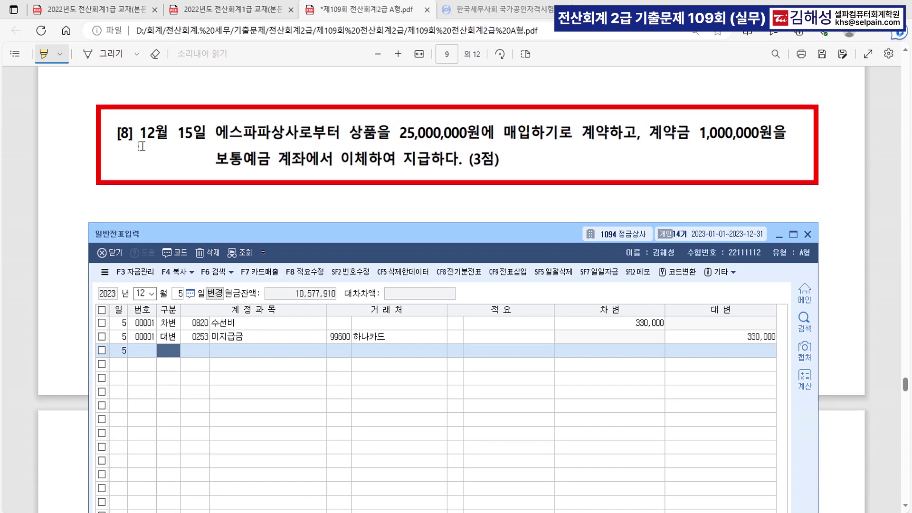
pyautogui.moveTo(141, 135); pyautogui.dragTo(197, 136)
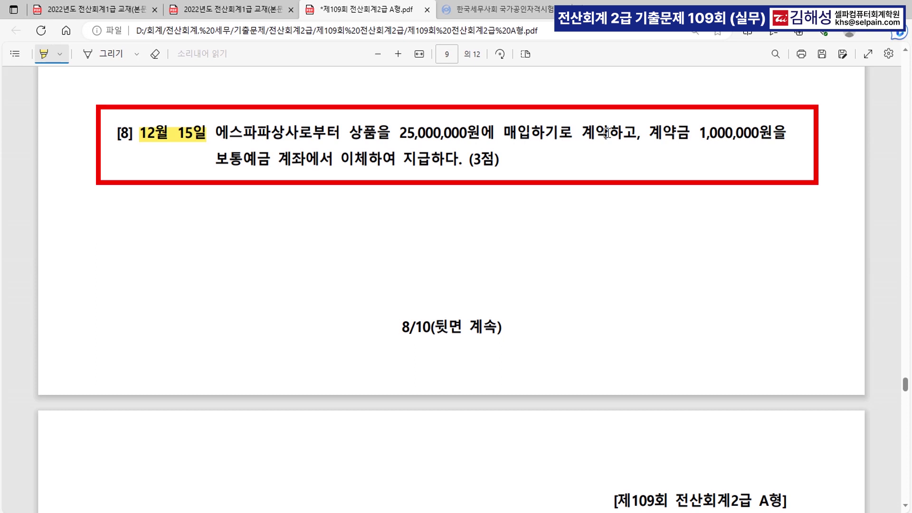
pyautogui.moveTo(582, 134); pyautogui.dragTo(623, 134)
pyautogui.moveTo(650, 131); pyautogui.dragTo(771, 133)
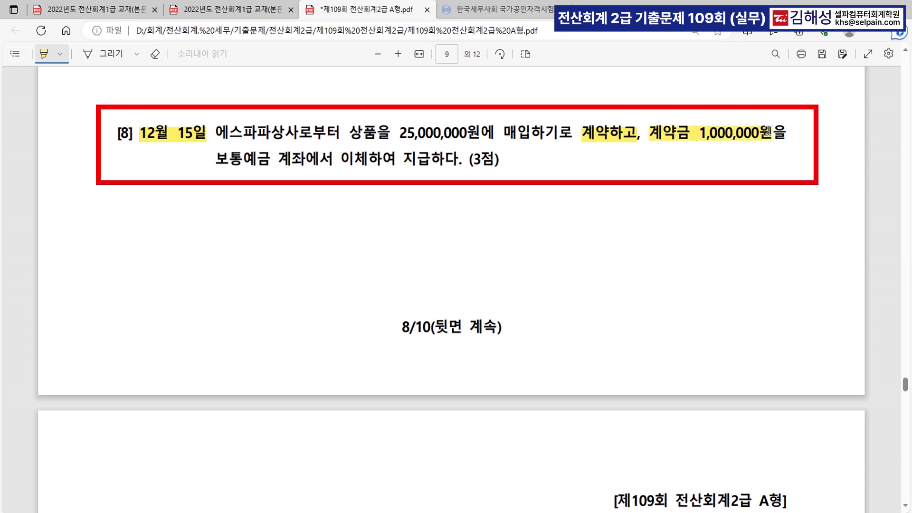
pyautogui.moveTo(216, 159); pyautogui.dragTo(423, 164)
# - Return to the general voucher entry in KcLep and set the voucher date to December 15
pyautogui.click(489, 512)
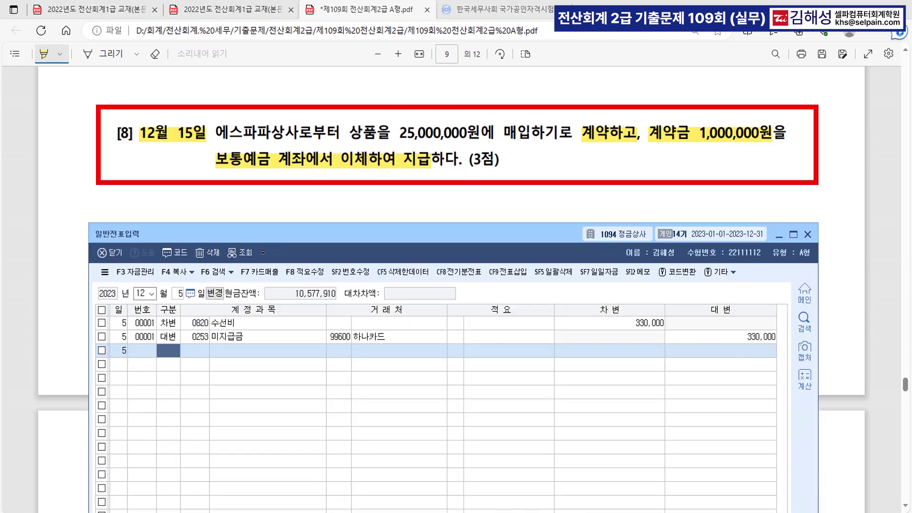
pyautogui.write('15')
pyautogui.press('Return')
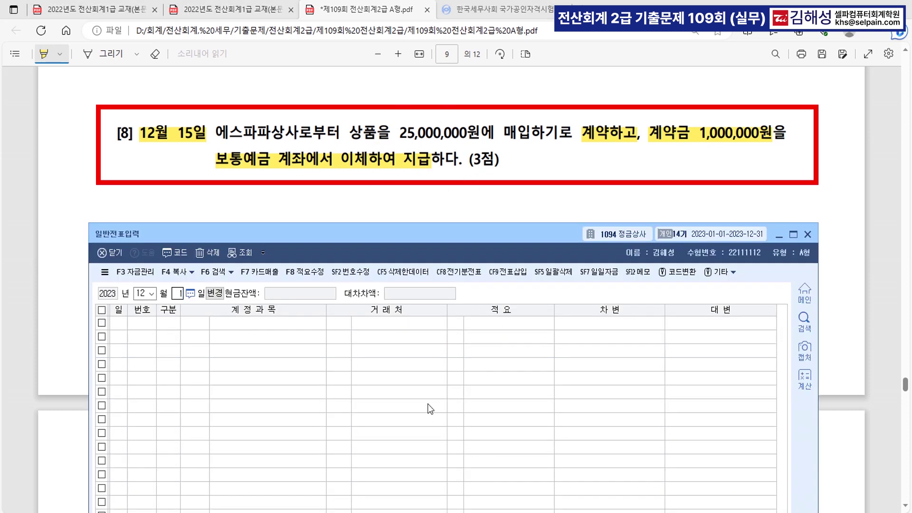
# - Enter a credit line for 보통예금 (0103) of 1,000,000 in the December 15 voucher
pyautogui.write('4103')
pyautogui.press('Return')
pyautogui.press('Return')
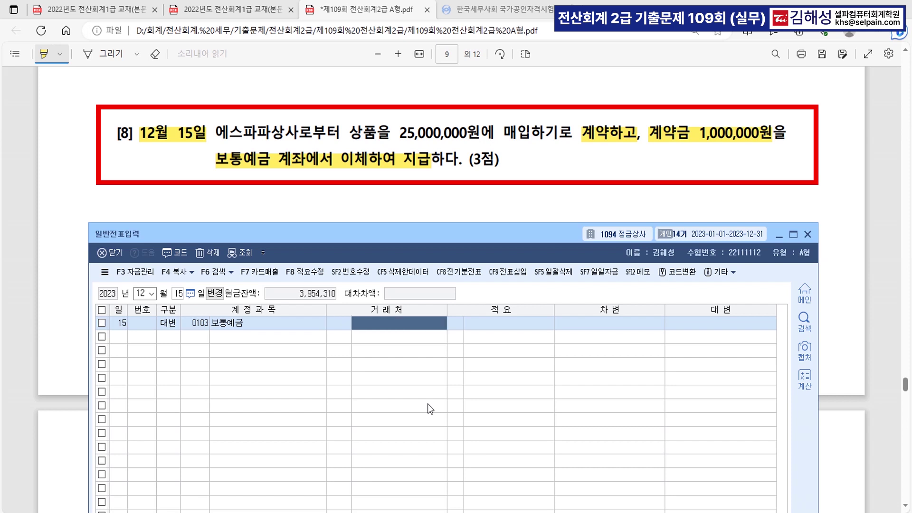
pyautogui.press('Return')
pyautogui.press('Return')
pyautogui.write('1000000')
pyautogui.press('Return')
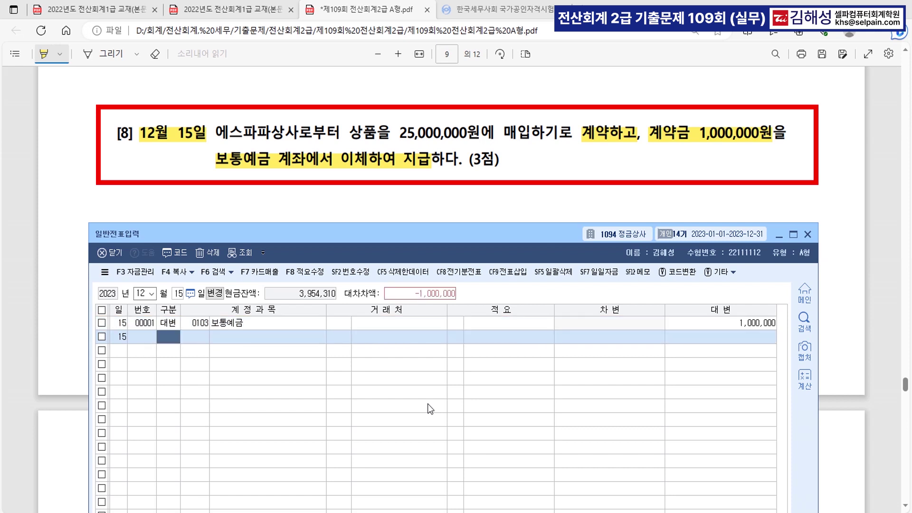
# - Add a debit line for 선급금 (0131) of 1,000,000 with 에스파파상사 as the trading partner, found by 에스
pyautogui.write('31 ')
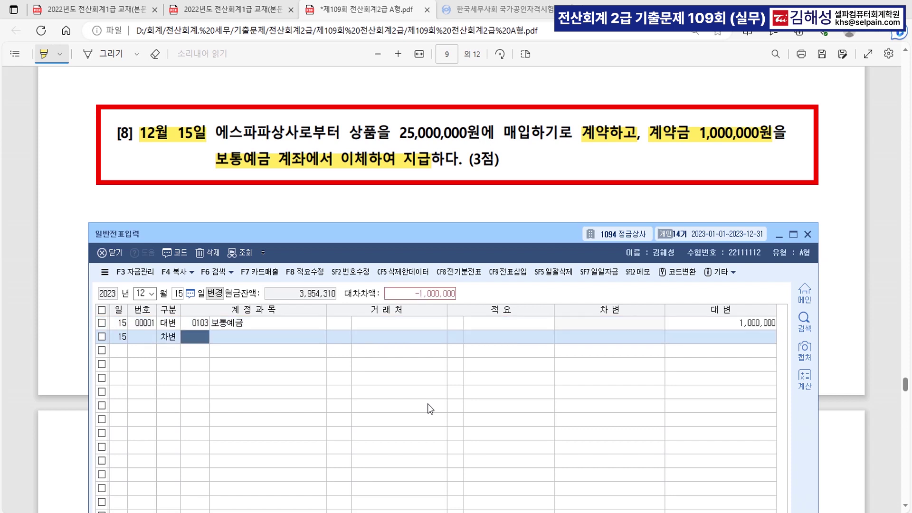
pyautogui.write('선급')
pyautogui.press('Return')
pyautogui.write('에스')
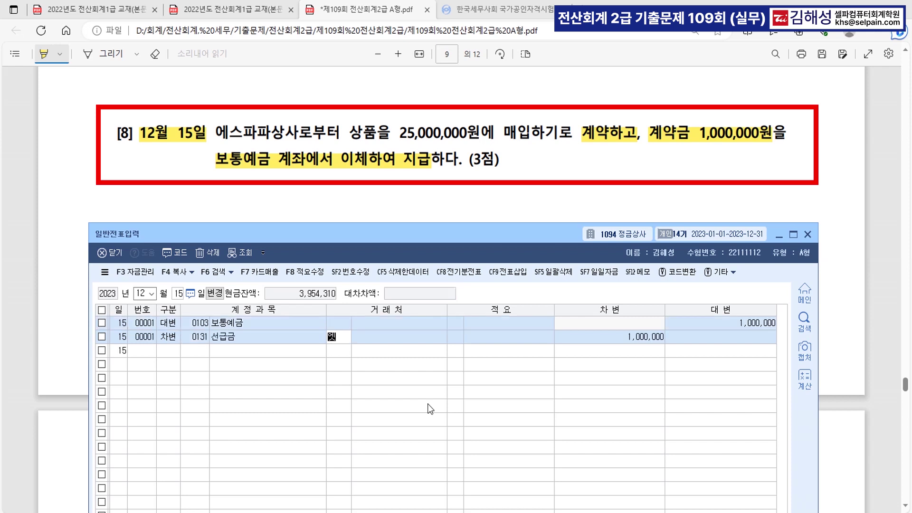
pyautogui.press('Return')
pyautogui.press('Return')
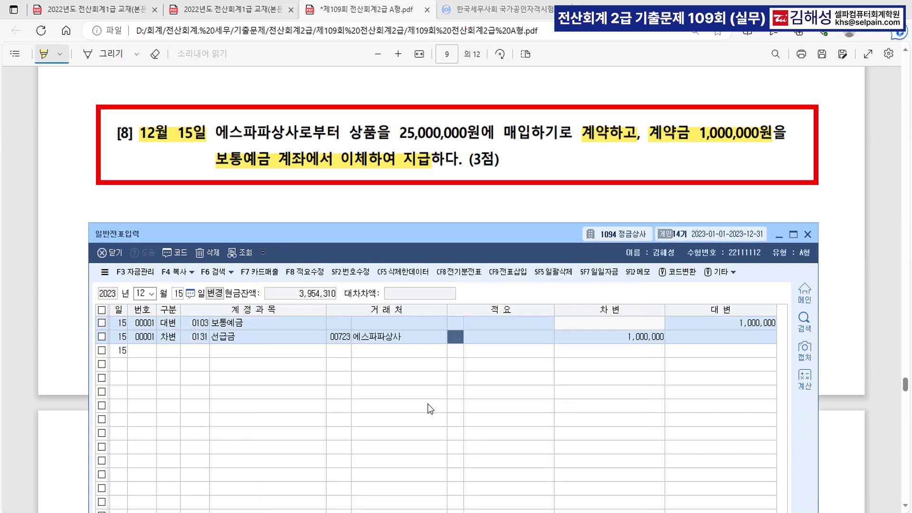
pyautogui.press('Return')
pyautogui.press('Return')
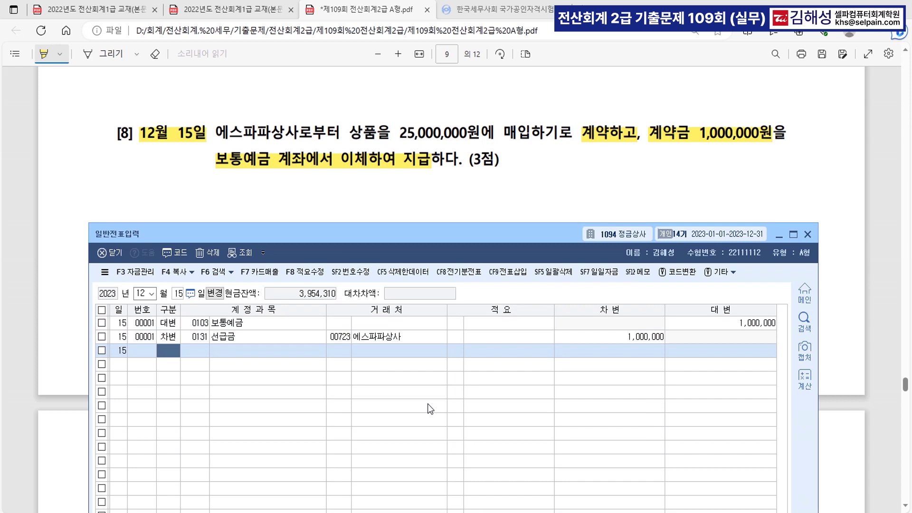
# - Go back to the exam PDF and highlight 오류가 발견되었다 in the instructions of 문제5
pyautogui.click(560, 173)
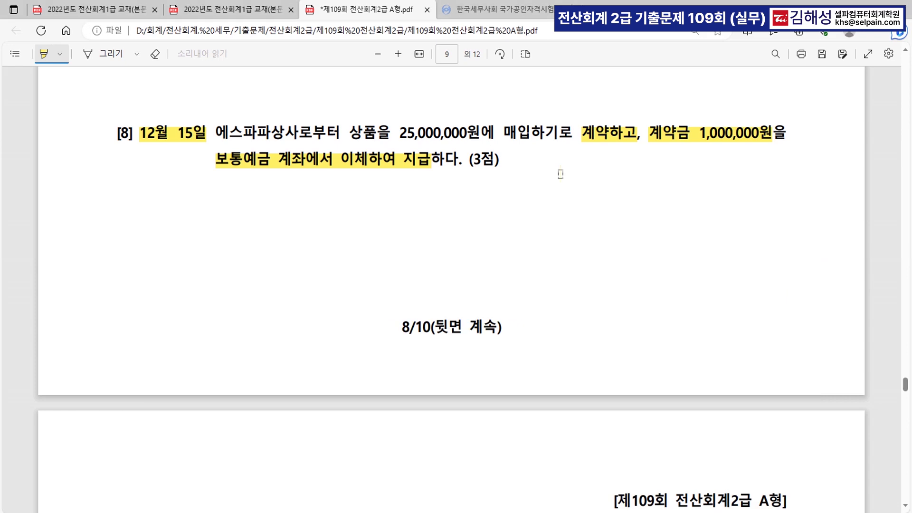
pyautogui.scroll(-5, 522, 185)
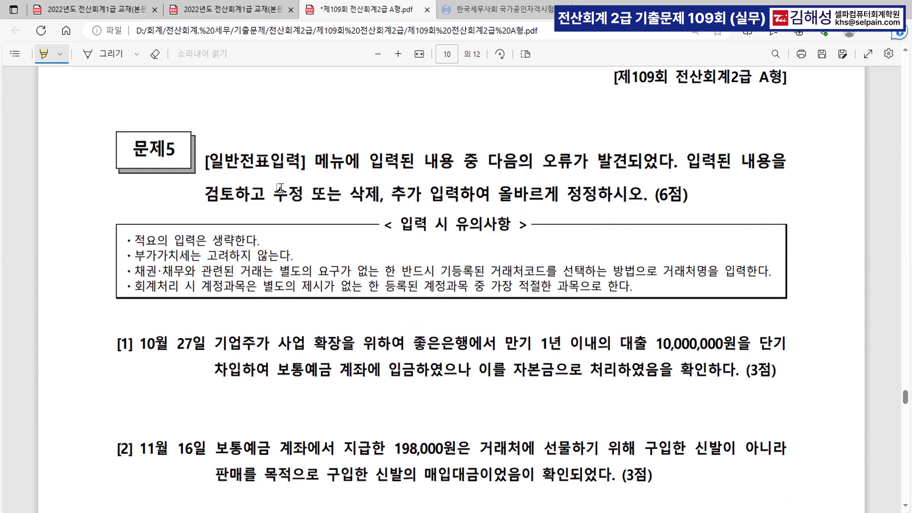
pyautogui.moveTo(542, 165); pyautogui.dragTo(670, 169)
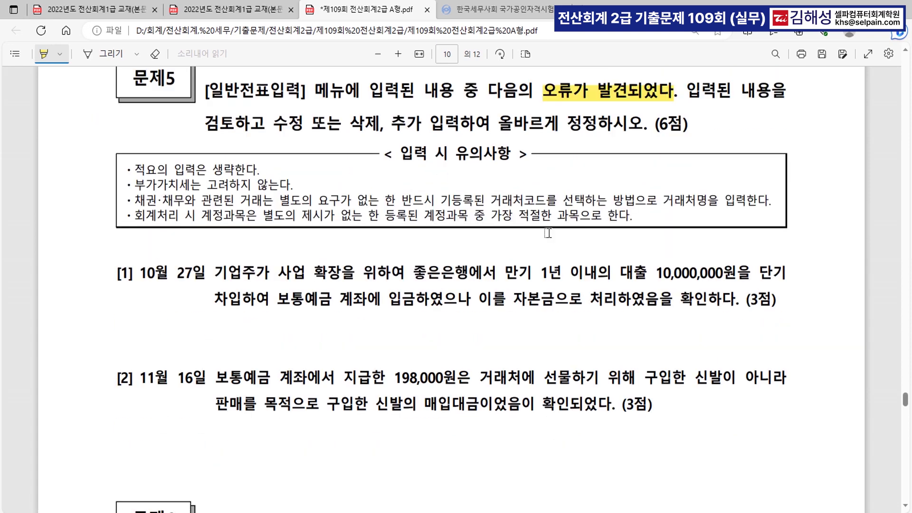
# - In item [1] of 문제5, highlight 10월 27일, 대출 10,000,000원, 보통예금 계좌에 입금하였으나 and 자본금으로 처리
pyautogui.scroll(-3, 232, 252)
pyautogui.moveTo(140, 208); pyautogui.dragTo(193, 209)
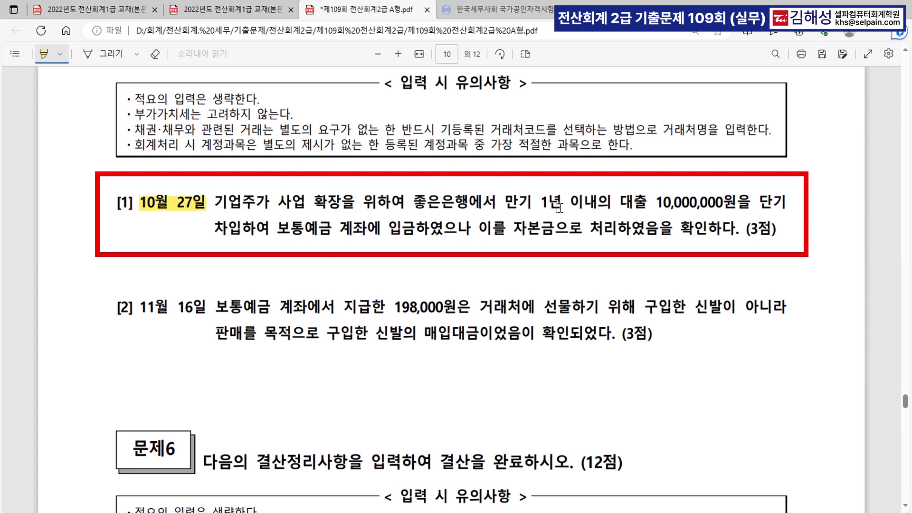
pyautogui.moveTo(620, 204); pyautogui.dragTo(733, 203)
pyautogui.moveTo(277, 229); pyautogui.dragTo(471, 230)
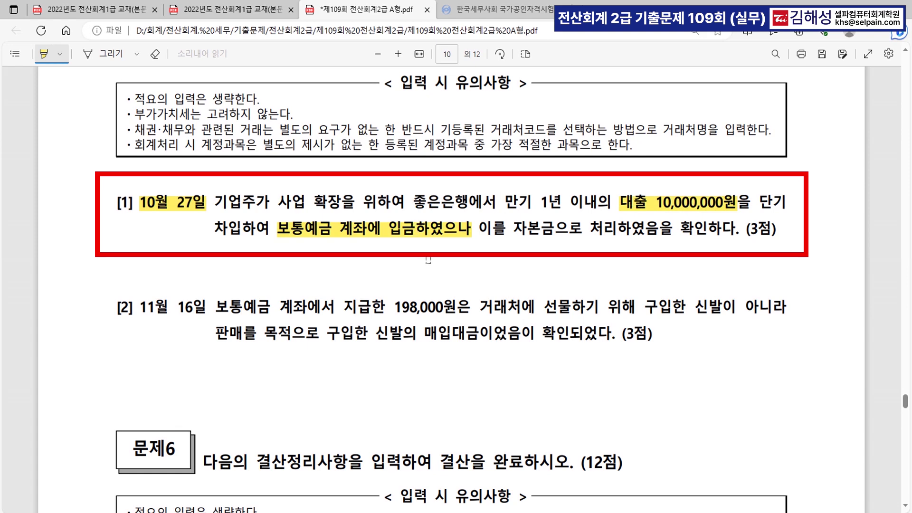
pyautogui.moveTo(513, 229); pyautogui.dragTo(617, 229)
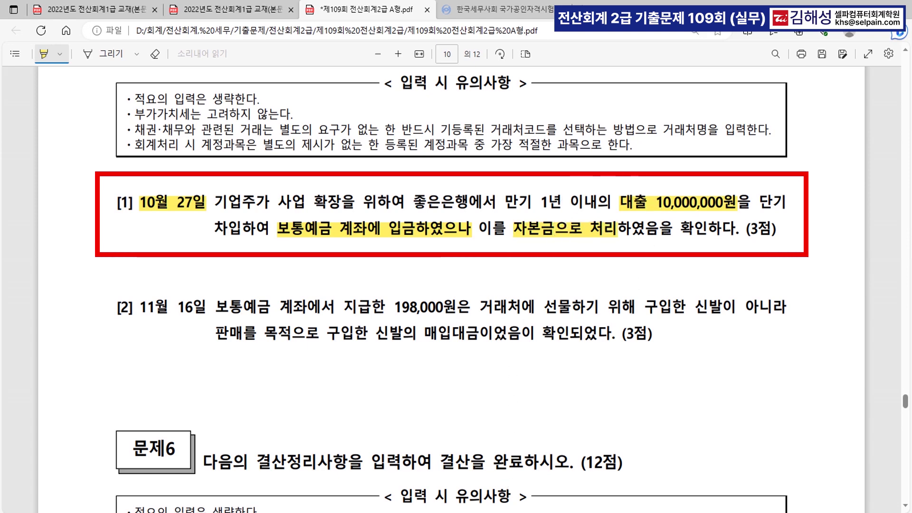
# - Return to the general voucher entry in KcLep and load the October 27 voucher
pyautogui.scroll(-2, 492, 186)
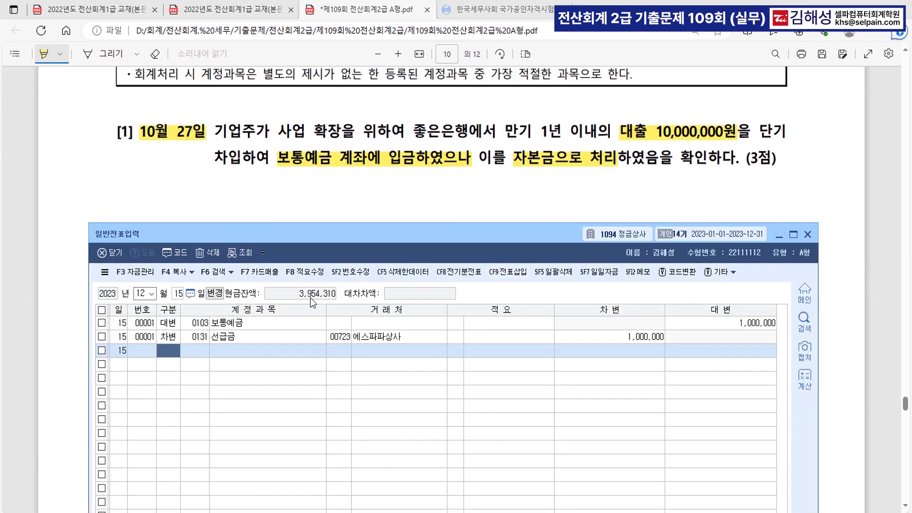
pyautogui.write('10')
pyautogui.press('Return')
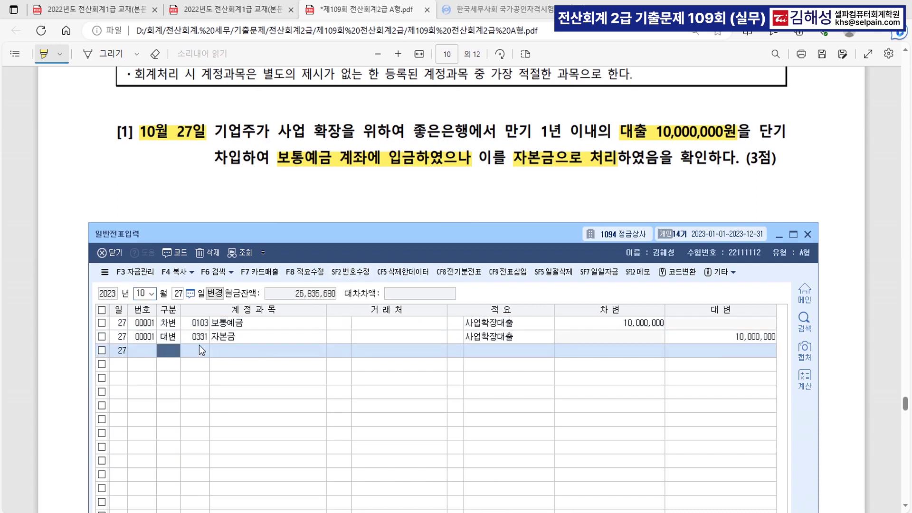
# - Change the credit account 자본금 to 단기차입금 (0260) and set 좋은은행 as its trading partner, found by 좋은
pyautogui.click(200, 339)
pyautogui.write('단기채')
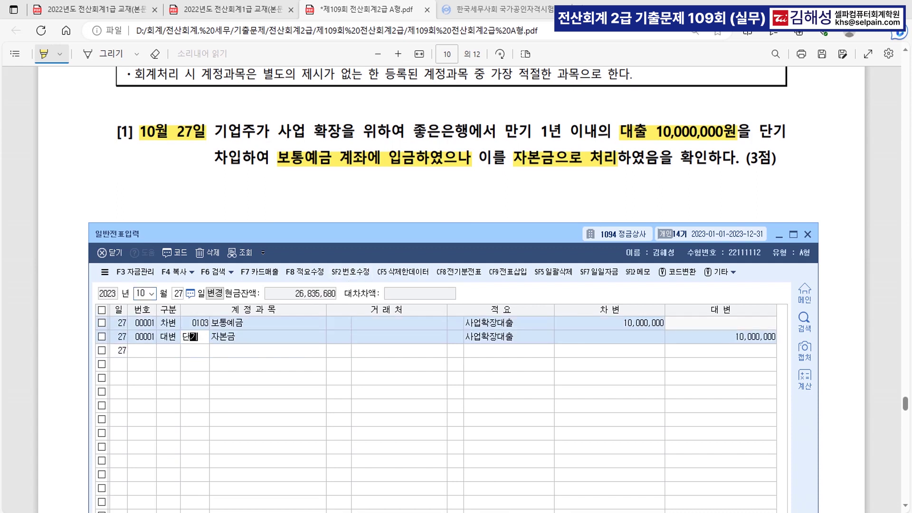
pyautogui.press('Return')
pyautogui.press('Return')
pyautogui.write('좋은')
pyautogui.press('Return')
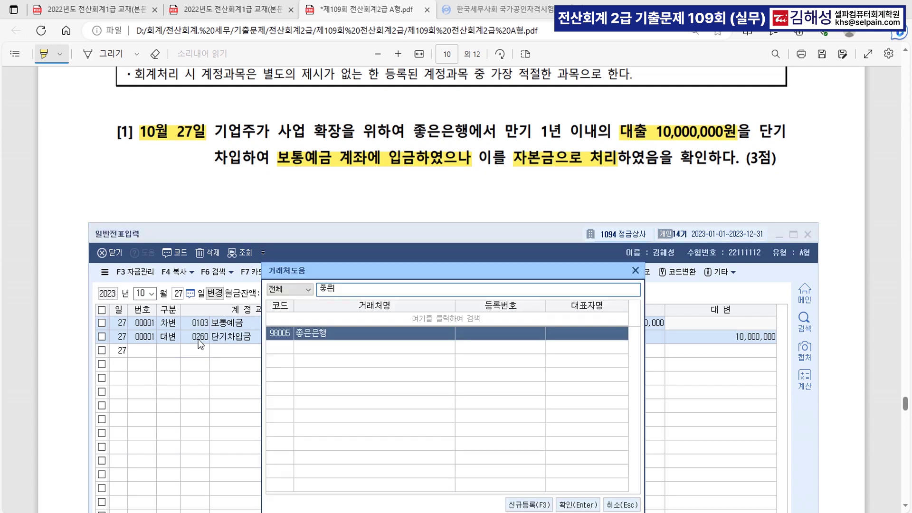
pyautogui.press('Return')
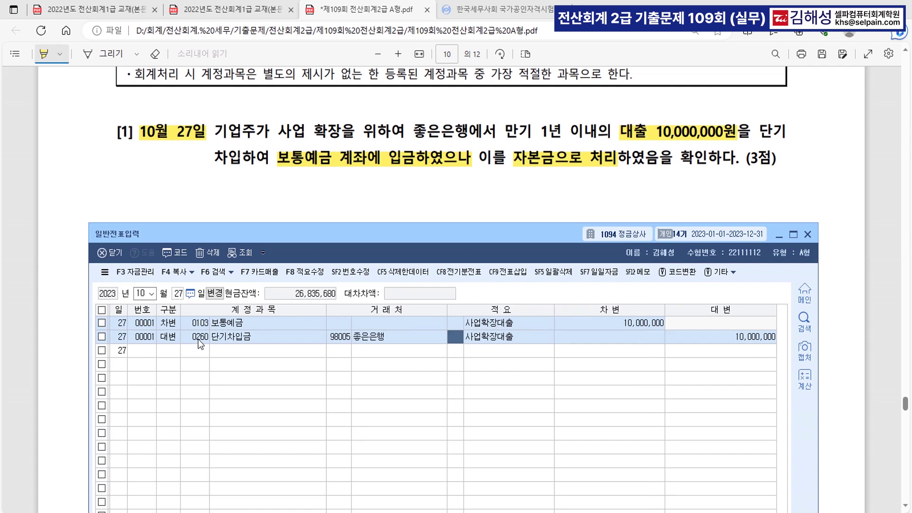
# - Load the November 16 voucher for item [2] and highlight 판매를 목적으로 구입한 신발 in the exam PDF
pyautogui.scroll(-3, 372, 139)
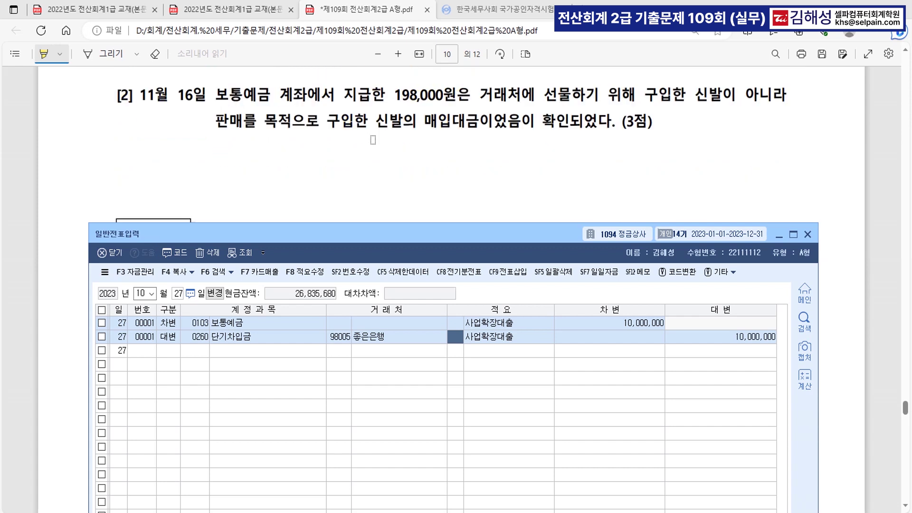
pyautogui.click(146, 293)
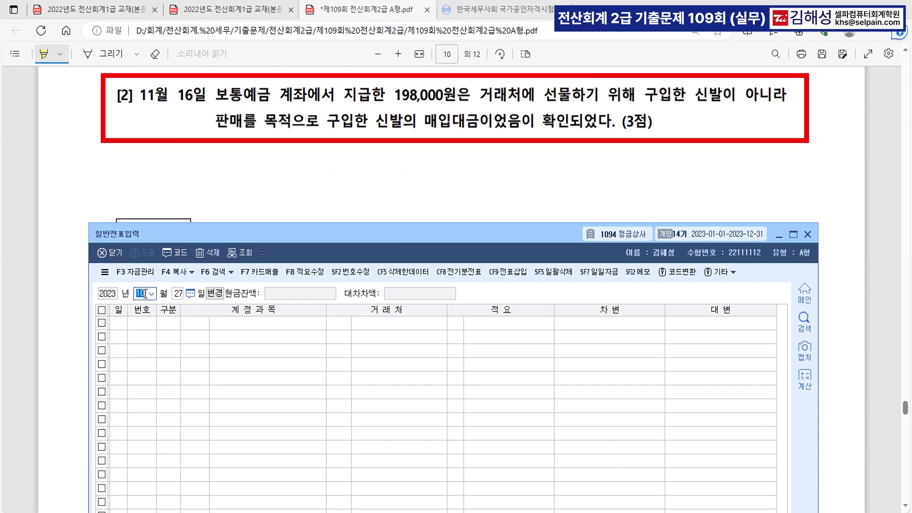
pyautogui.write('11')
pyautogui.press('Return')
pyautogui.write('16')
pyautogui.press('Return')
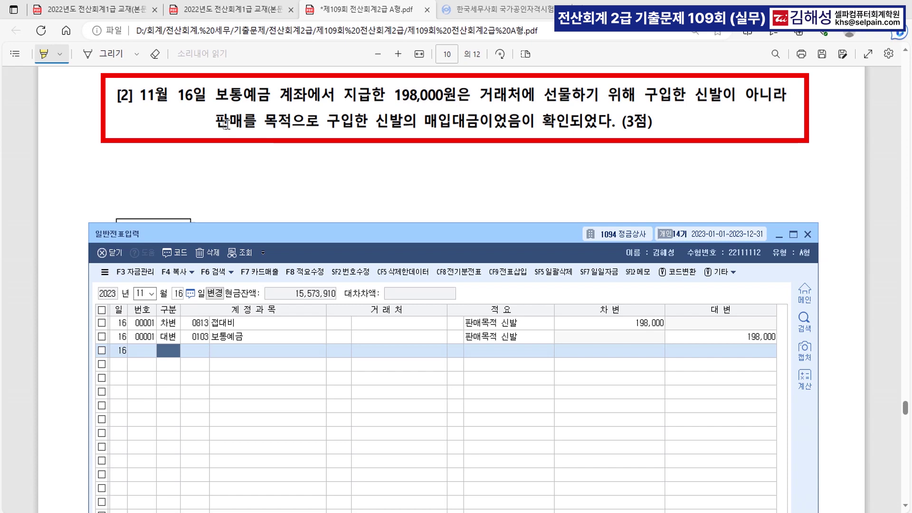
pyautogui.moveTo(226, 124); pyautogui.dragTo(398, 124)
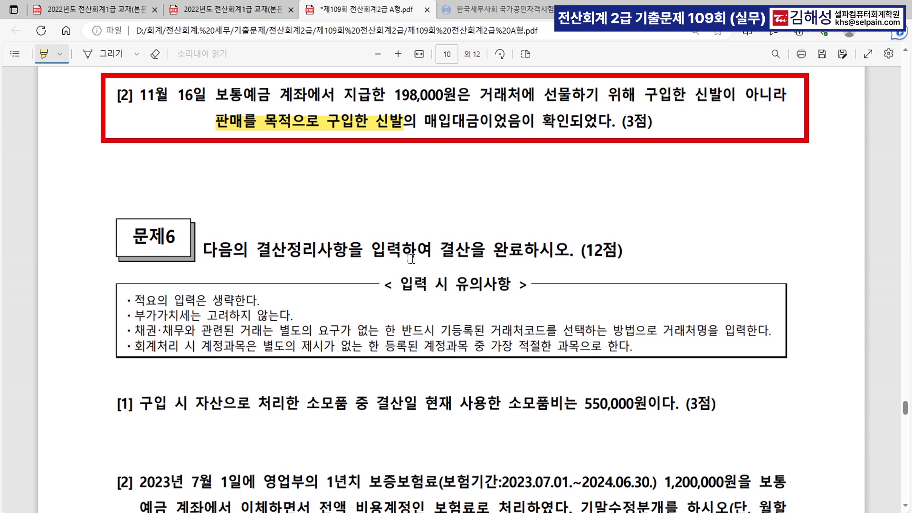
# - Return to KcLep and change the debit account 접대비 in the November 16 voucher to 상품 (0146)
pyautogui.hotkey('alt', 'Tab')
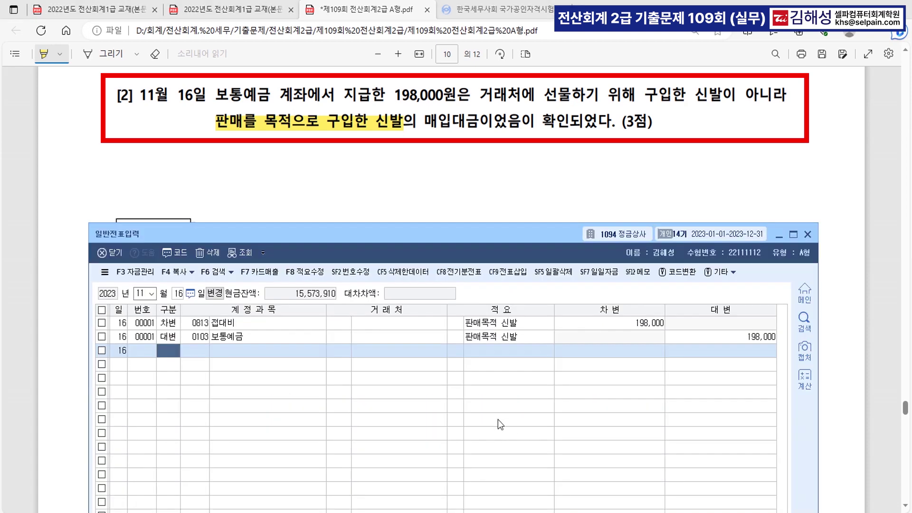
pyautogui.click(205, 325)
pyautogui.write('146')
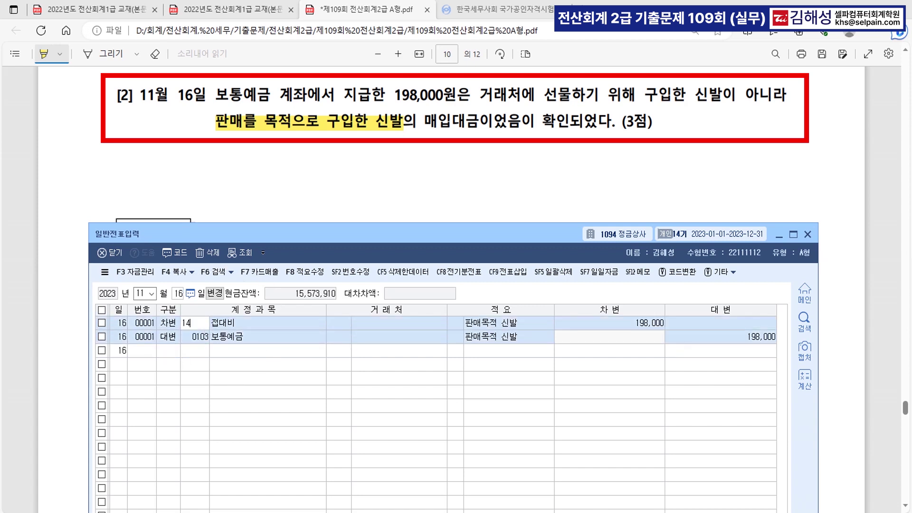
pyautogui.press('Return')
pyautogui.press('Down')
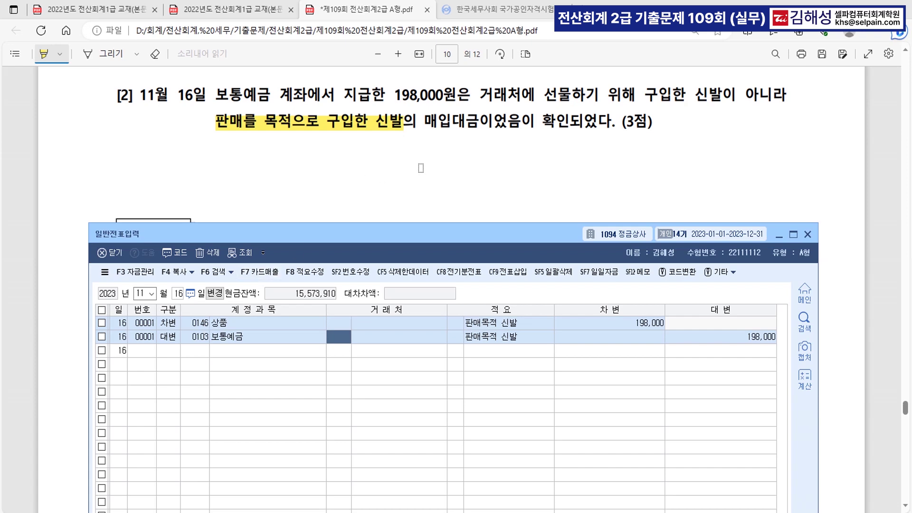
# - Go back to the exam PDF and highlight 구입 시 자산으로 처리 in item [1] of 문제6
pyautogui.click(423, 167)
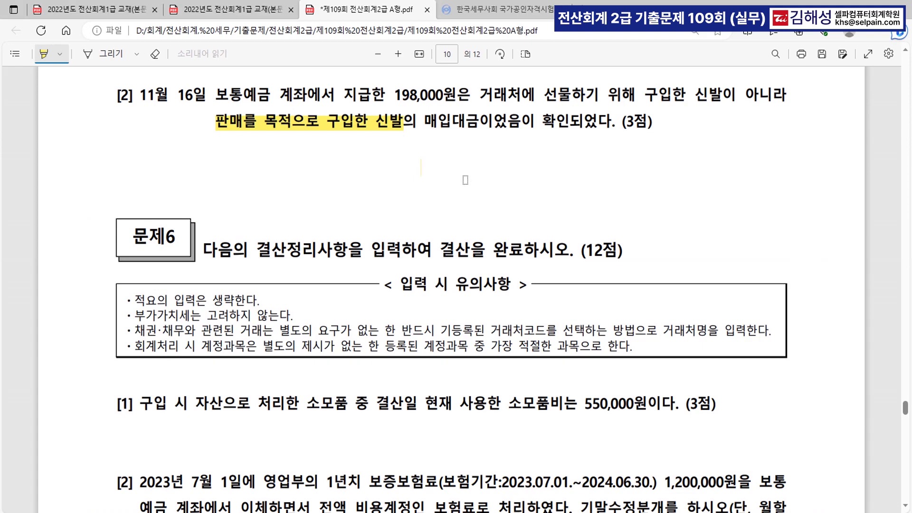
pyautogui.scroll(-5, 465, 180)
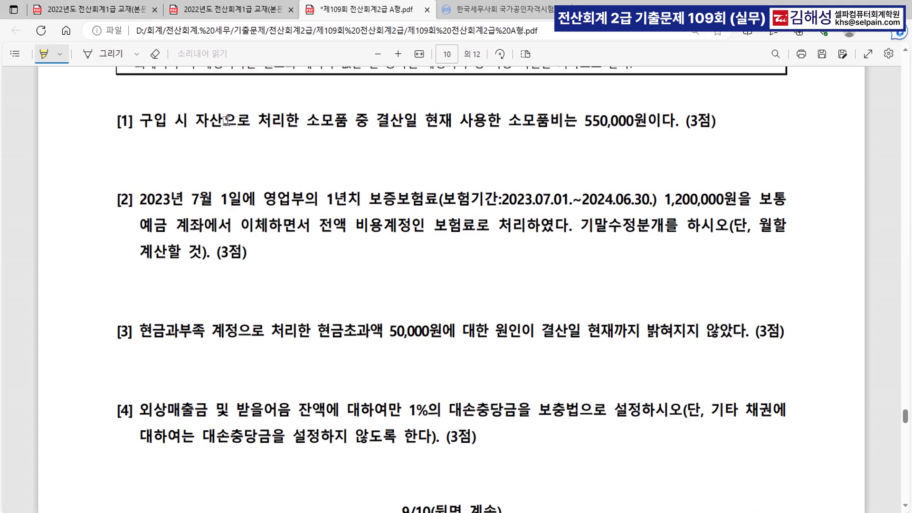
pyautogui.moveTo(139, 121); pyautogui.dragTo(284, 126)
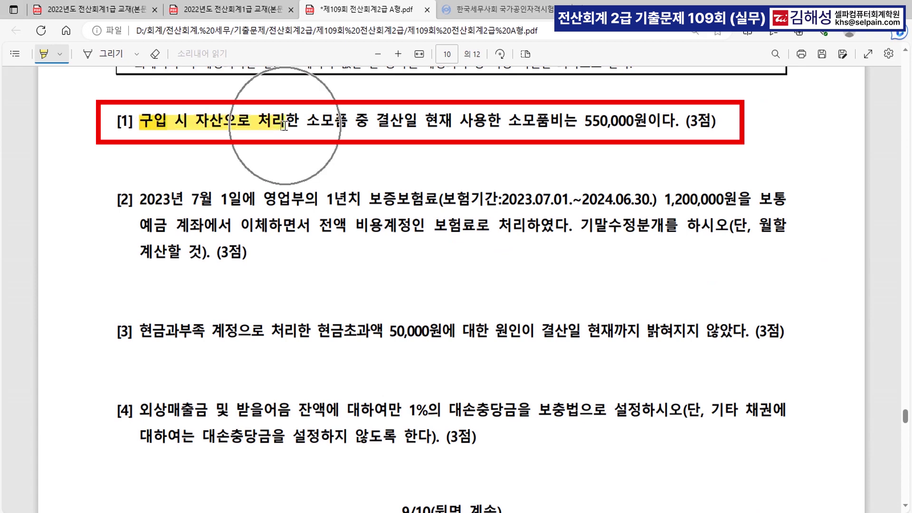
# - Switch to Notepad and, below the credit card notes, add the line 소모품 >>> 취득시 >>> 1. 자산처리 2.비용처리 after a blank line
pyautogui.click(405, 512)
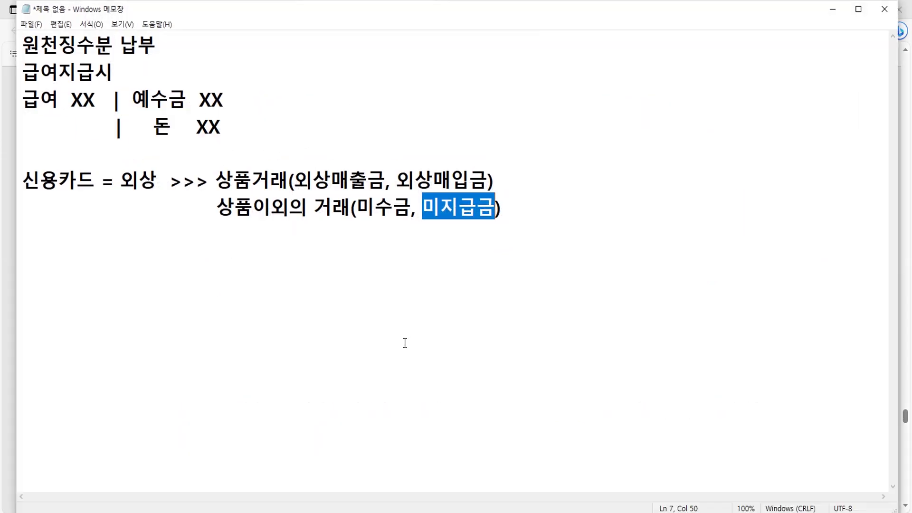
pyautogui.click(552, 225)
pyautogui.press('Return')
pyautogui.press('Return')
pyautogui.write('소모')
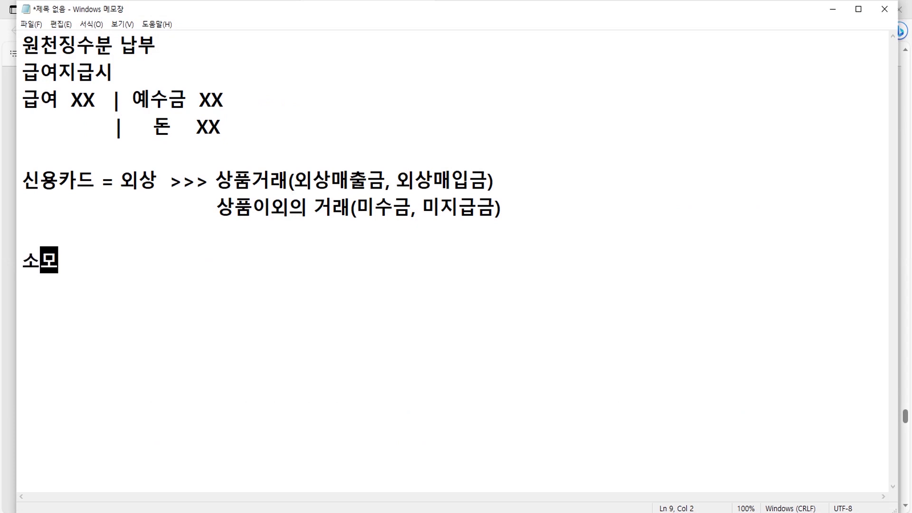
pyautogui.write('품  >>> ')
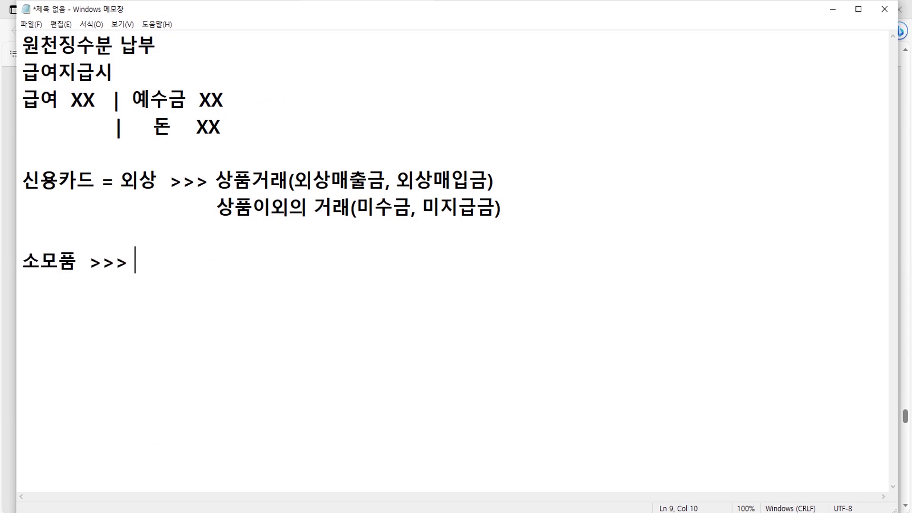
pyautogui.write('취득')
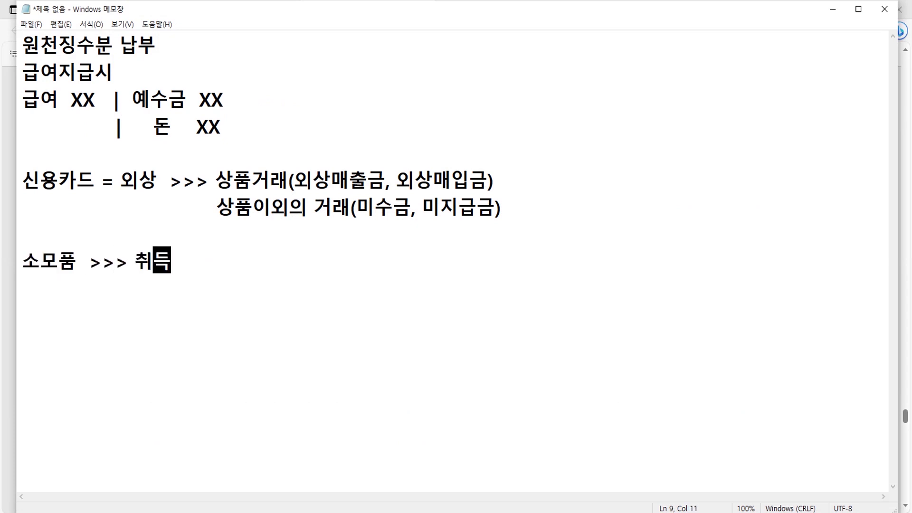
pyautogui.write('시  >>> ')
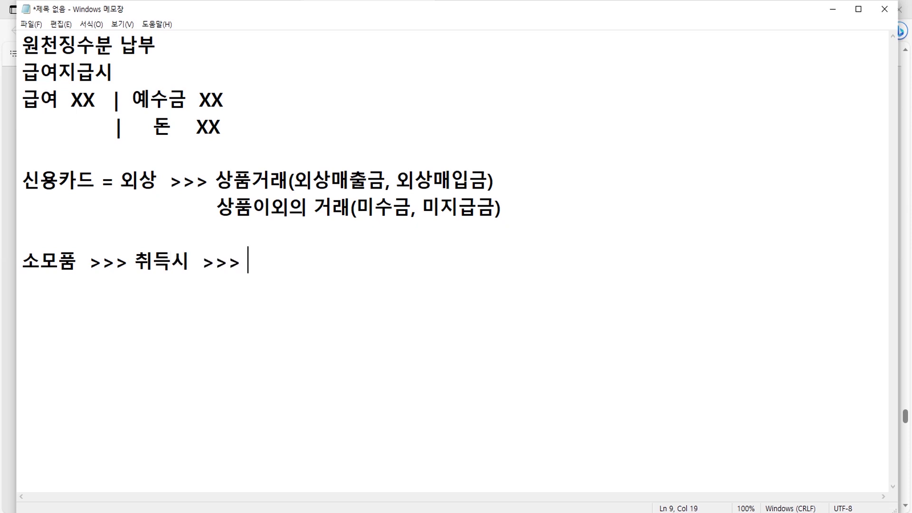
pyautogui.write('1. 자')
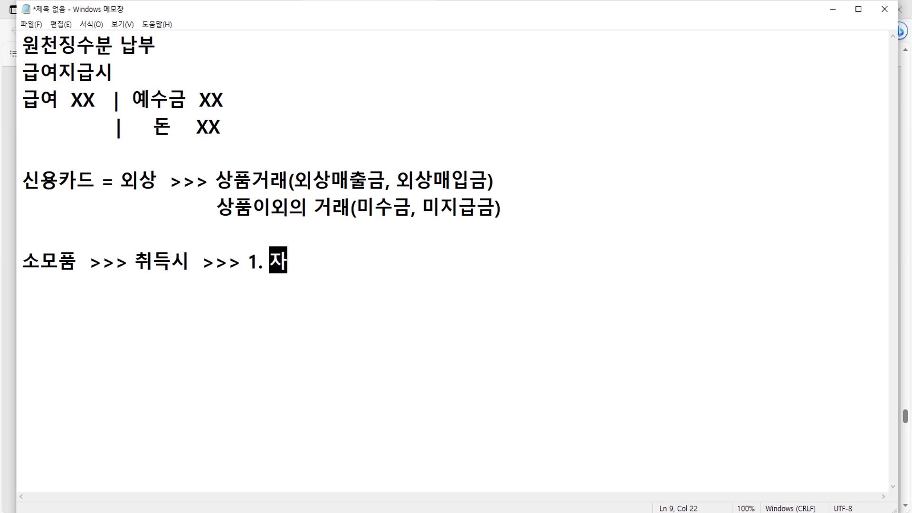
pyautogui.write('사ㄴ처리  2')
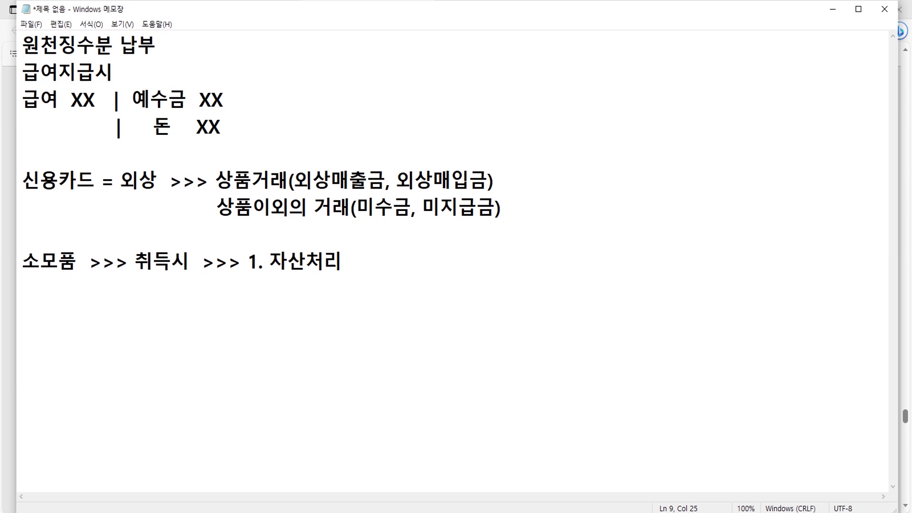
pyautogui.write('.')
pyautogui.write('비용처리')
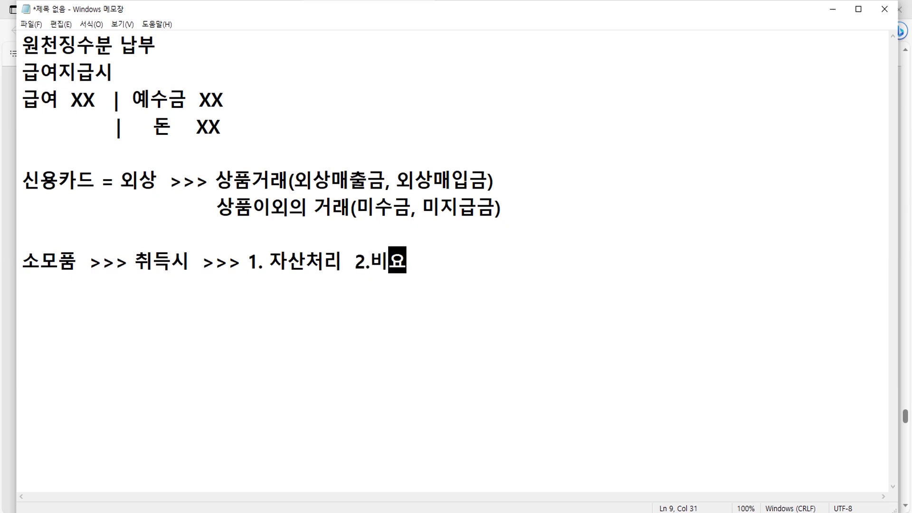
# - Add the line 1.자산처리(소모품) >>> 결산시 사용액 >> 소모품비 | 소모품 below the 소모품 line
pyautogui.press('Return')
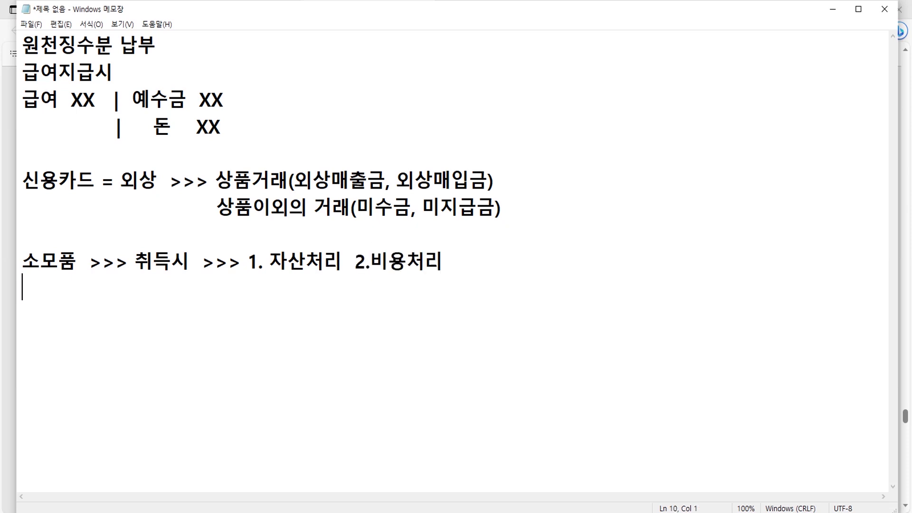
pyautogui.write('1.자산')
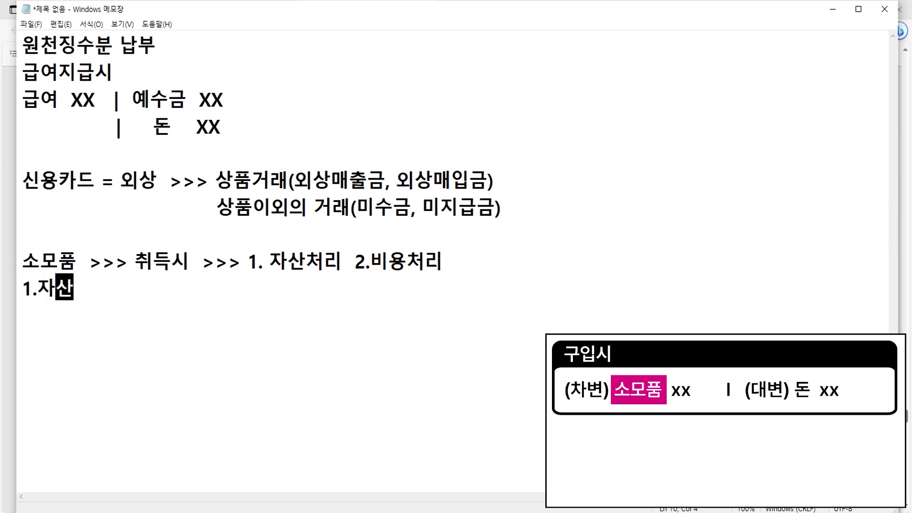
pyautogui.write('처리(소모')
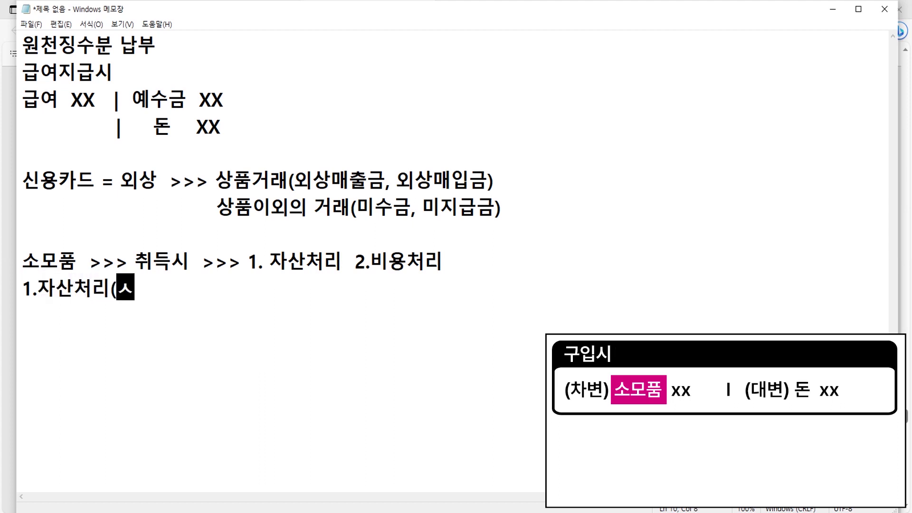
pyautogui.write('푸ㅠㅁ')
pyautogui.press('BackSpace')
pyautogui.press('BackSpace')
pyautogui.press('BackSpace')
pyautogui.write('ㅍㅜㅁ)')
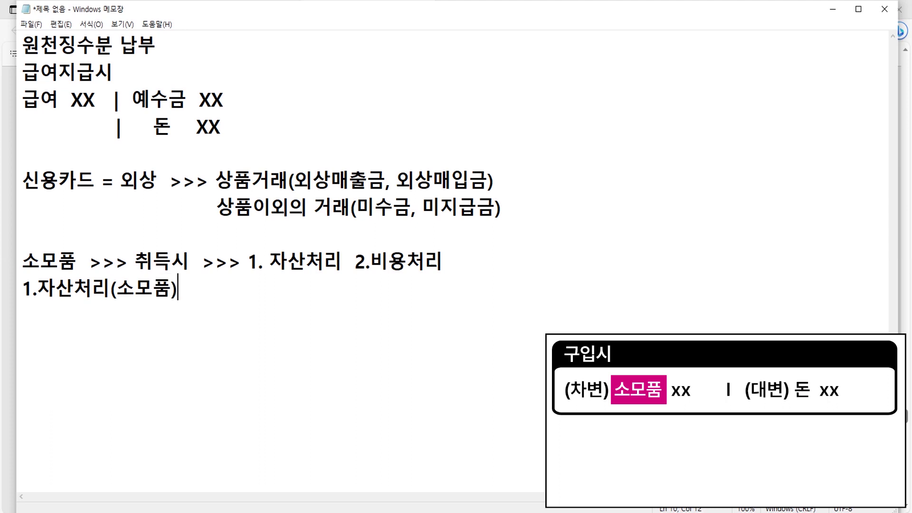
pyautogui.write('  >>> 결산시 ')
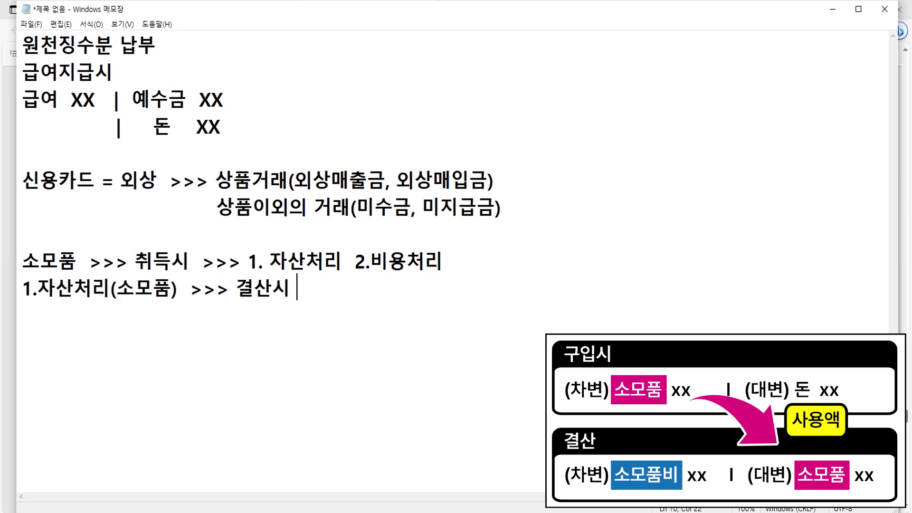
pyautogui.write('사용액  ')
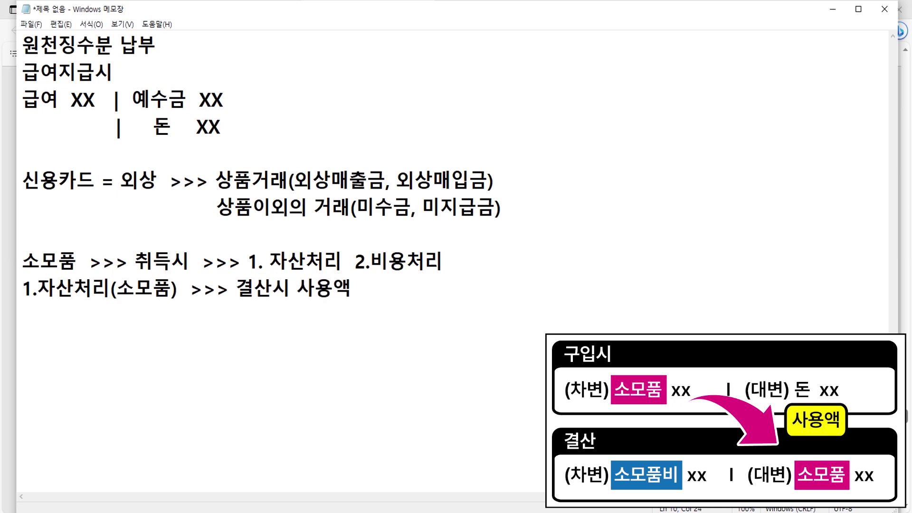
pyautogui.write('>>  소모품비  | ')
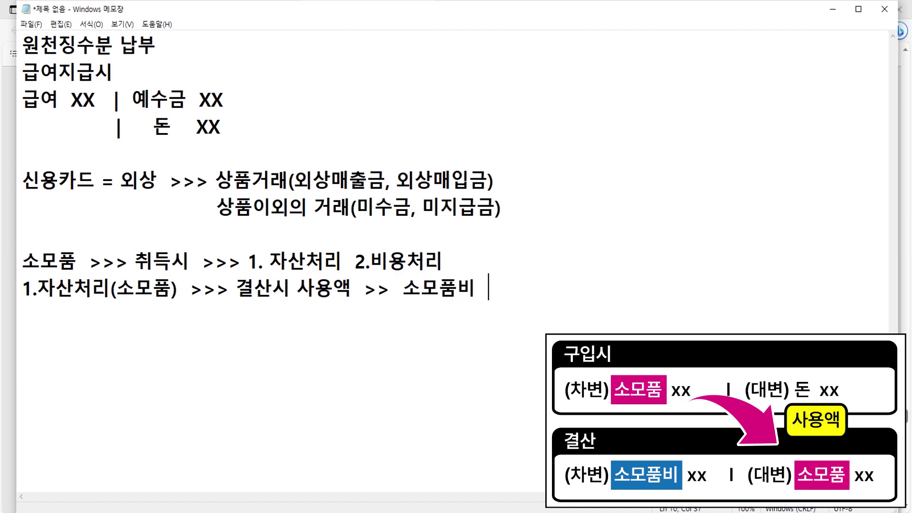
pyautogui.write('소모품')
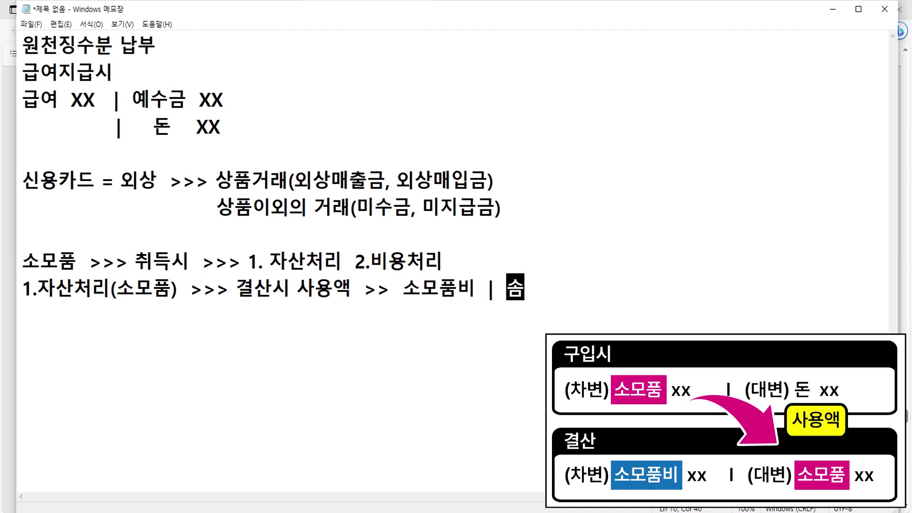
# - Add the line 2.비요처리(소모품비) >> 결산시 미사용액 >> 소모품 | 소모품비 below the 자산처리 line
pyautogui.press('Return')
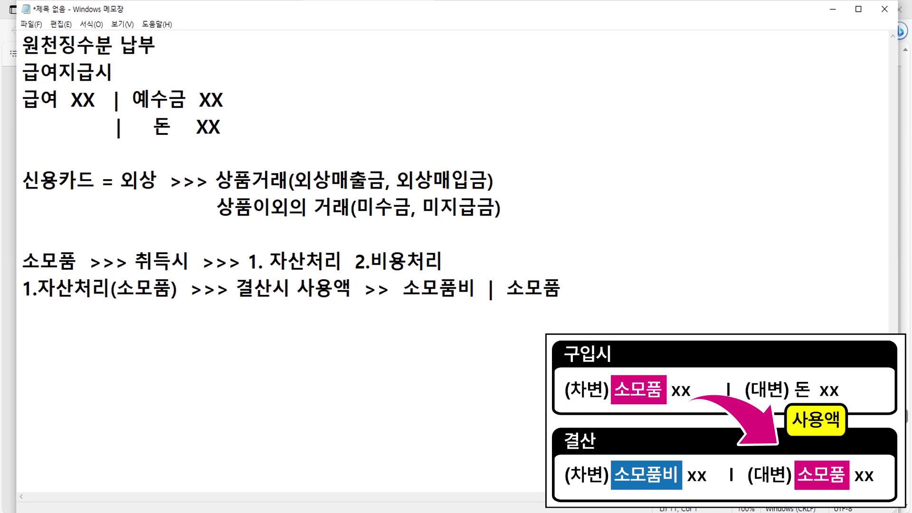
pyautogui.write('2.비요처리')
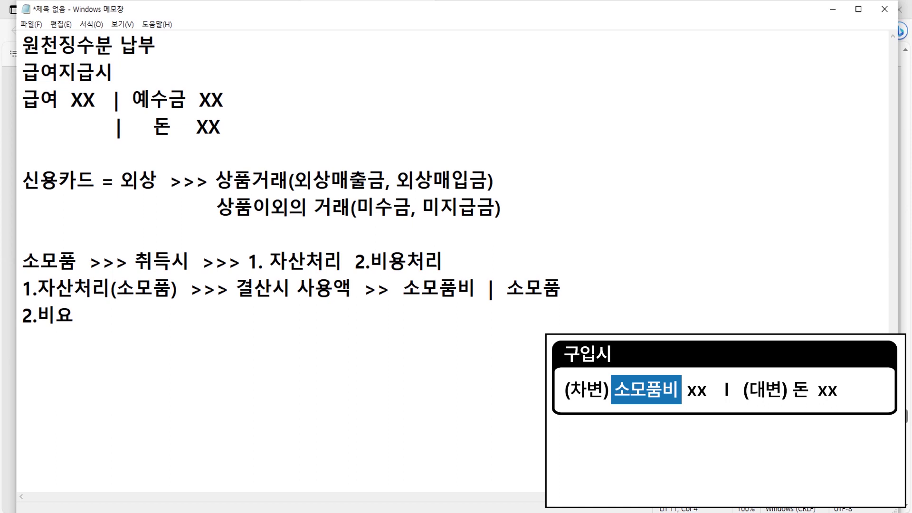
pyautogui.write('소')
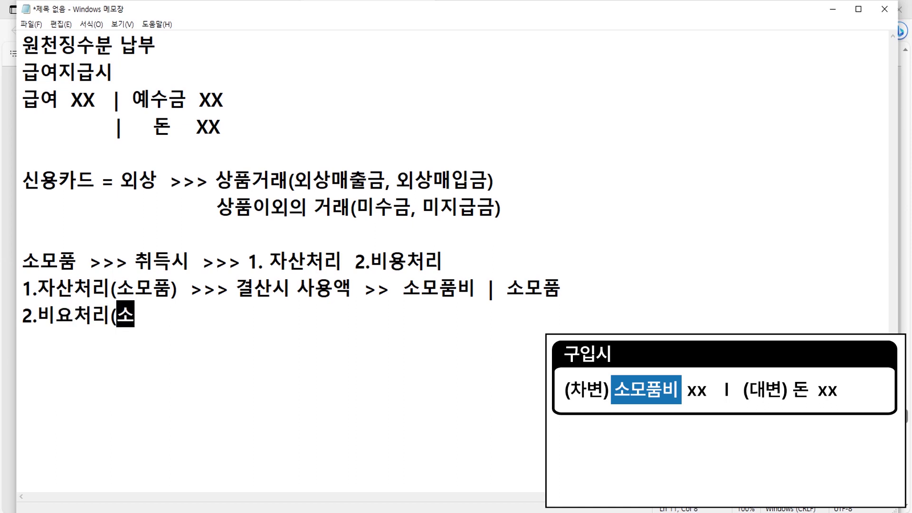
pyautogui.write('모푸ㅁ비) ')
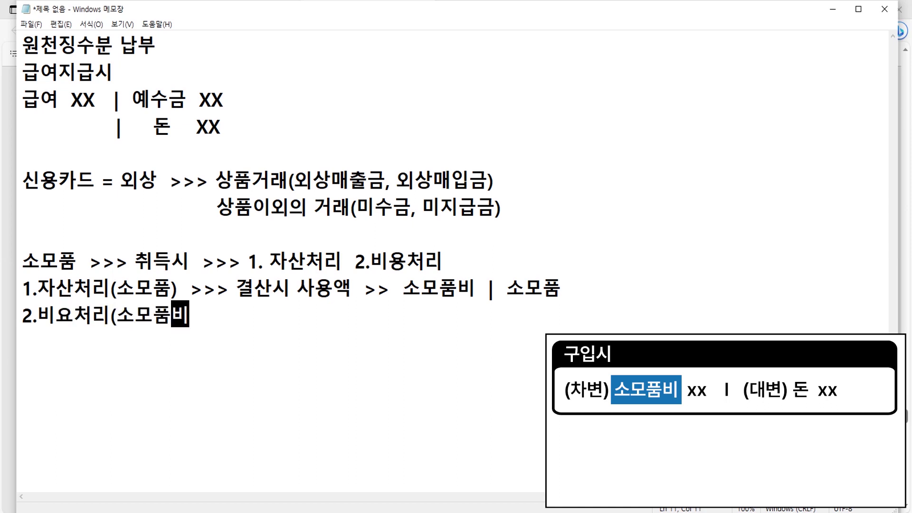
pyautogui.write('>> 거')
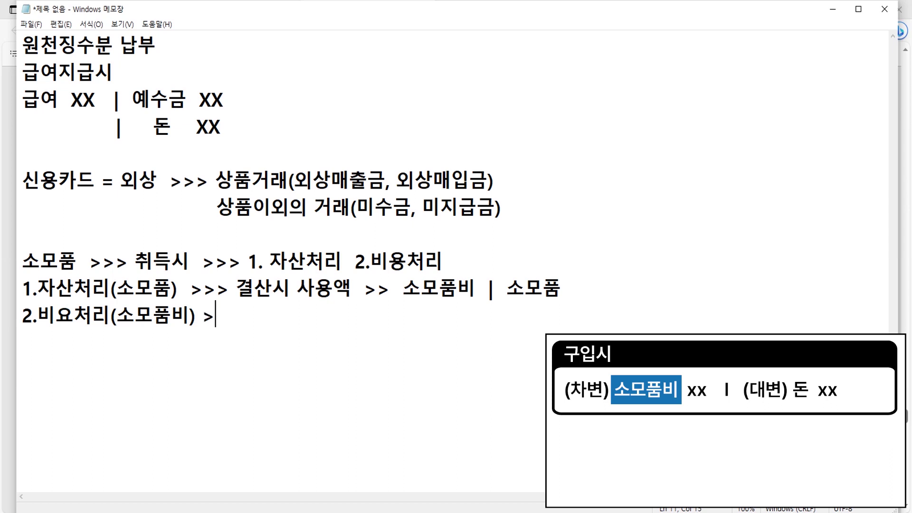
pyautogui.press('BackSpace')
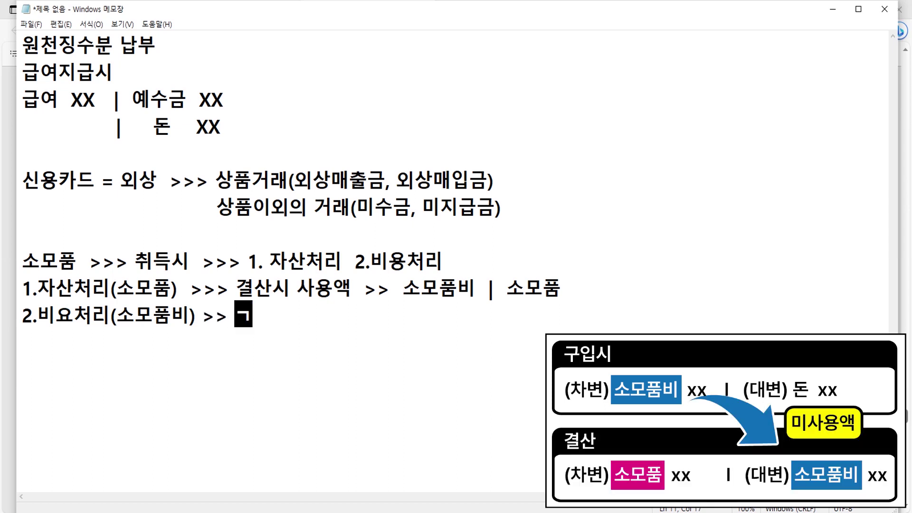
pyautogui.write('ㅕㄹ산')
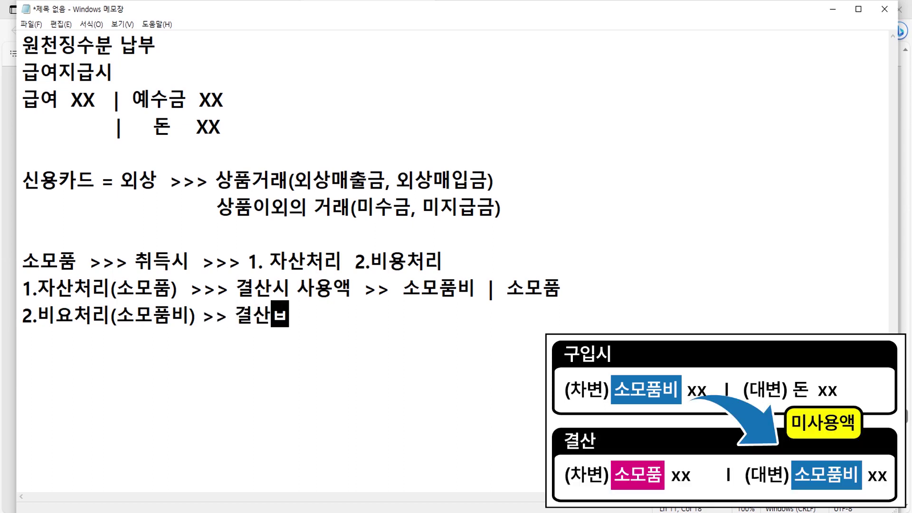
pyautogui.write('시 미사용')
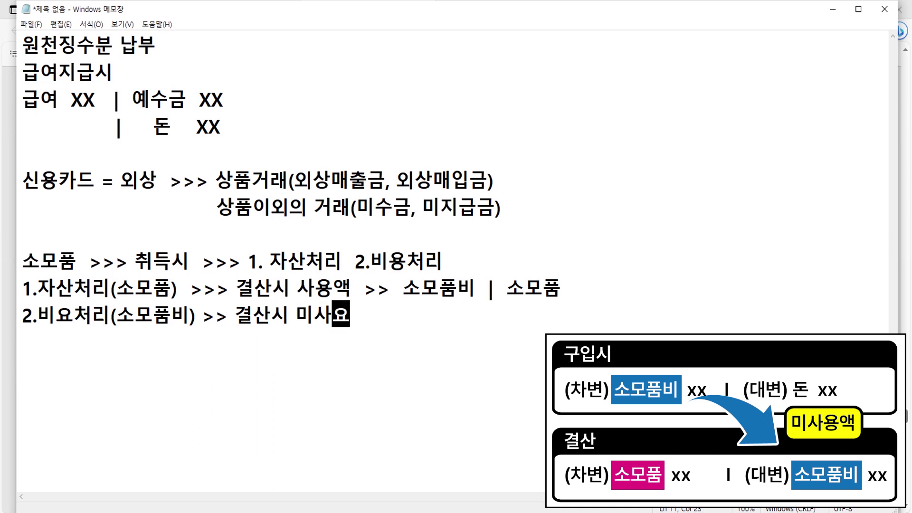
pyautogui.write('액  > >')
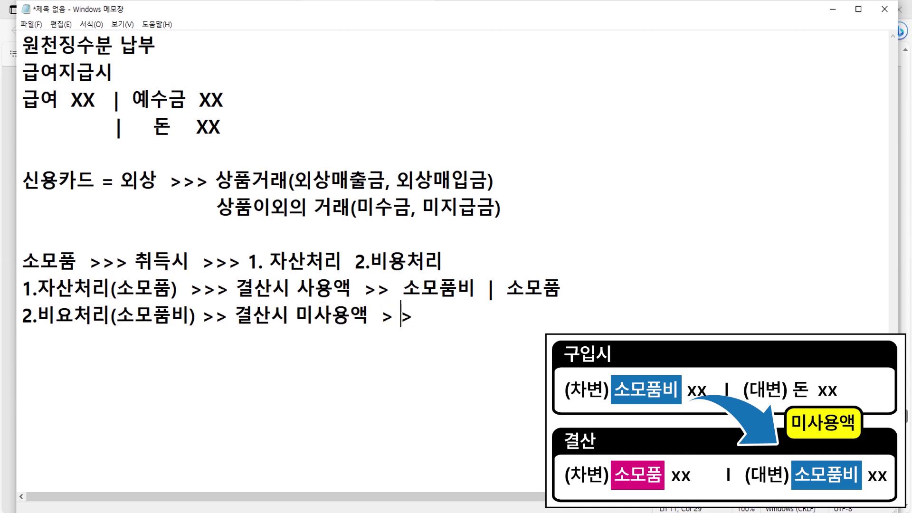
pyautogui.press('BackSpace')
pyautogui.press('End')
pyautogui.write('소푸')
pyautogui.press('BackSpace')
pyautogui.press('BackSpace')
pyautogui.write('모품  ')
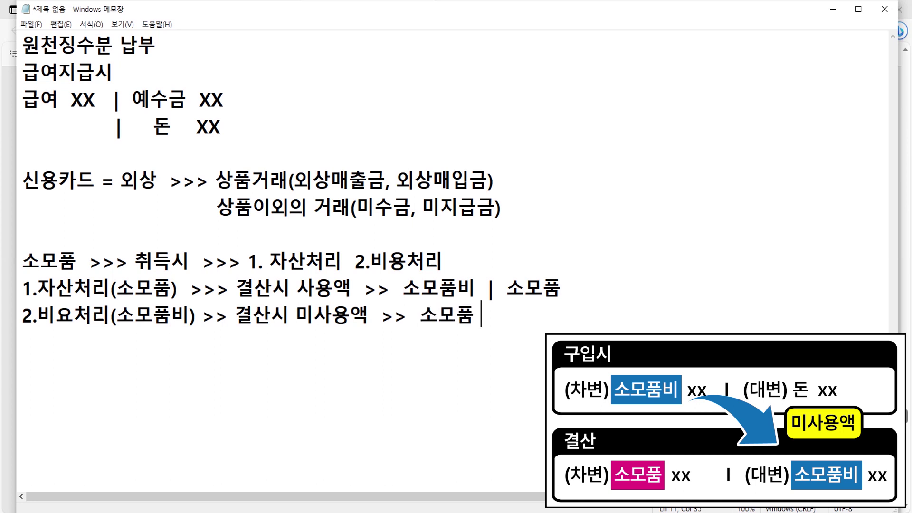
pyautogui.write('| 소모품비')
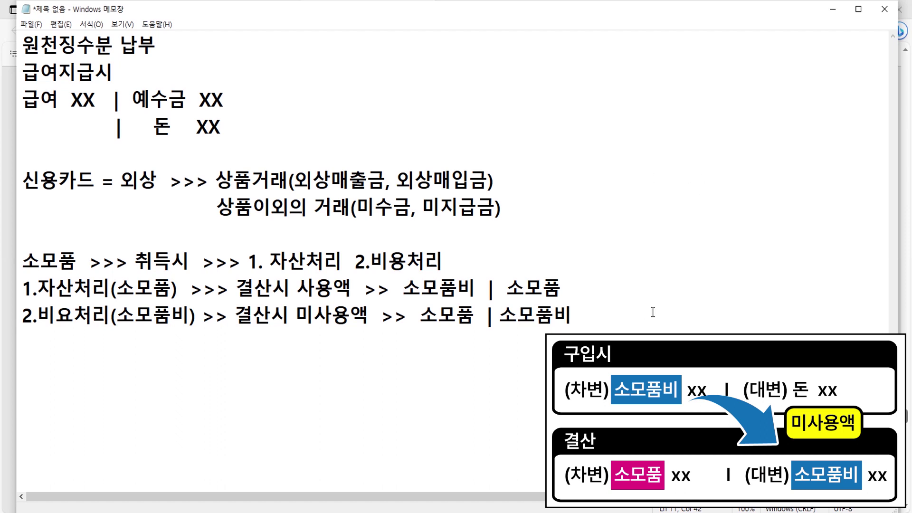
# - Append >>>> 비 미 자 사 to the end of the 소모품 취득시 line
pyautogui.click(517, 261)
pyautogui.write('>>>> ')
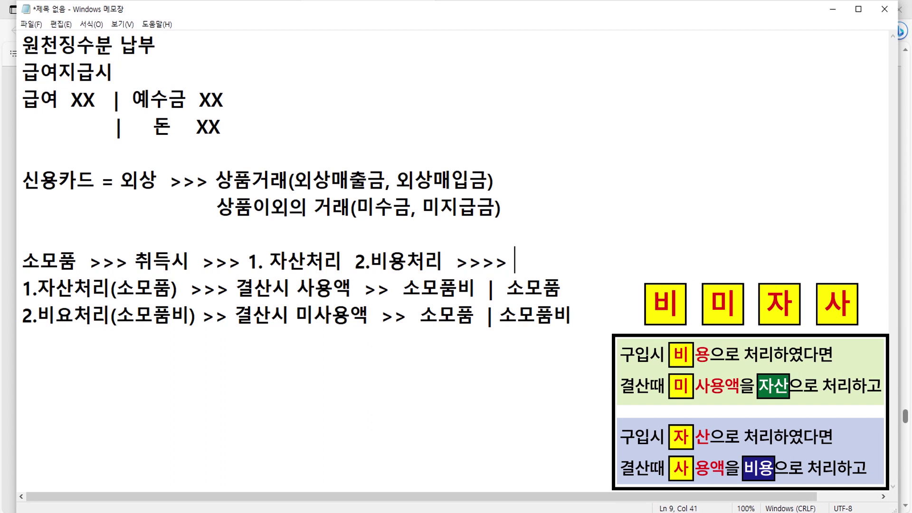
pyautogui.write('비 미 자 사')
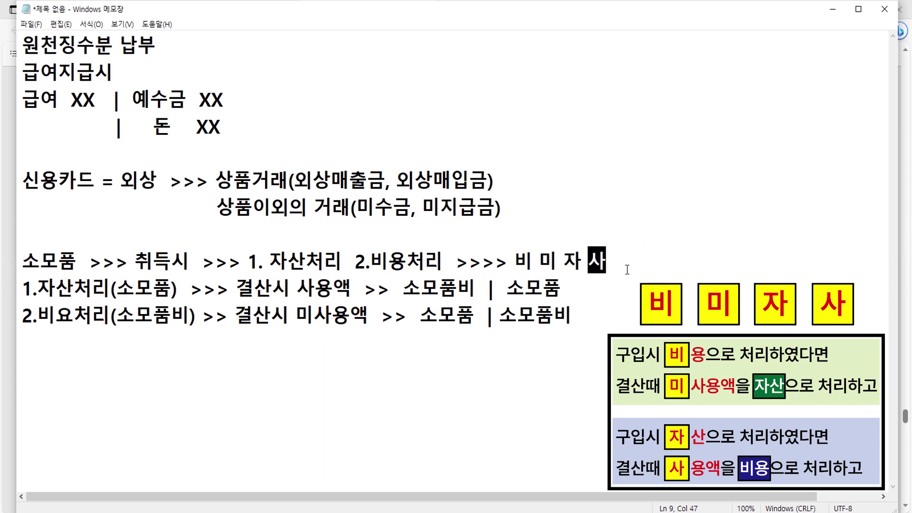
# - Minimize the notes, switch to KcLep and set the voucher month to 12
pyautogui.click(832, 9)
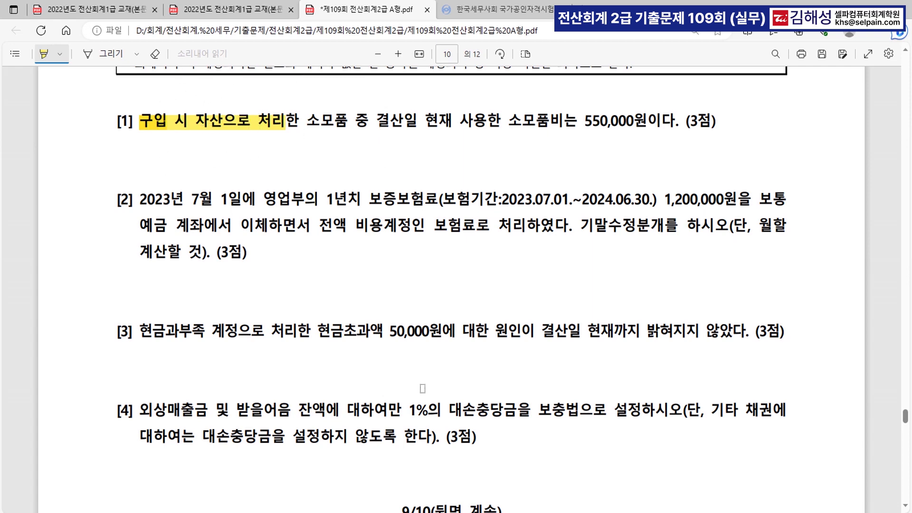
pyautogui.hotkey('alt', 'Tab')
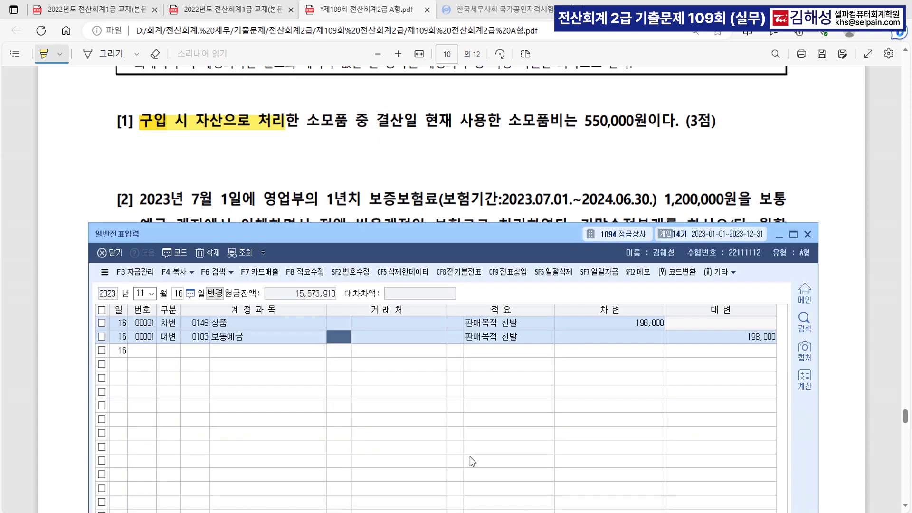
pyautogui.click(146, 294)
pyautogui.write('12')
pyautogui.press('Return')
pyautogui.write('23')
pyautogui.press('Return')
pyautogui.write('1')
pyautogui.press('Return')
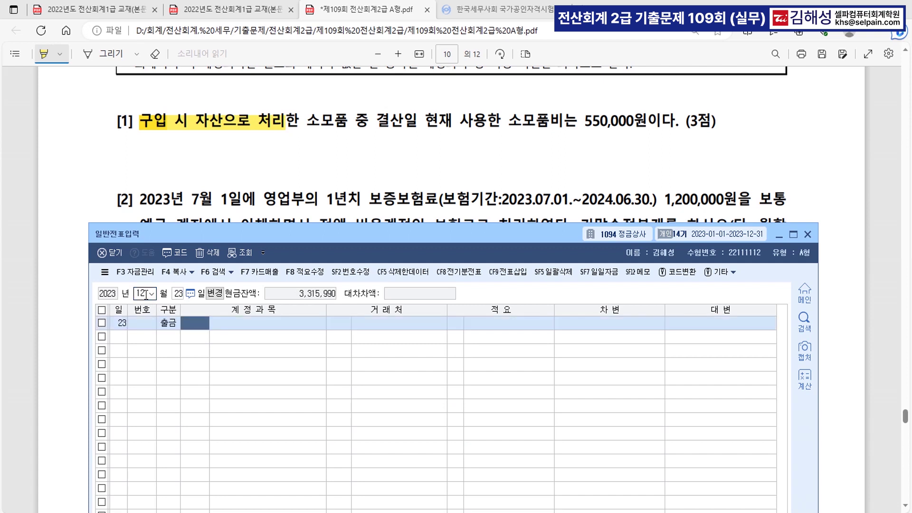
pyautogui.write('4')
pyautogui.press('BackSpace')
pyautogui.press('BackSpace')
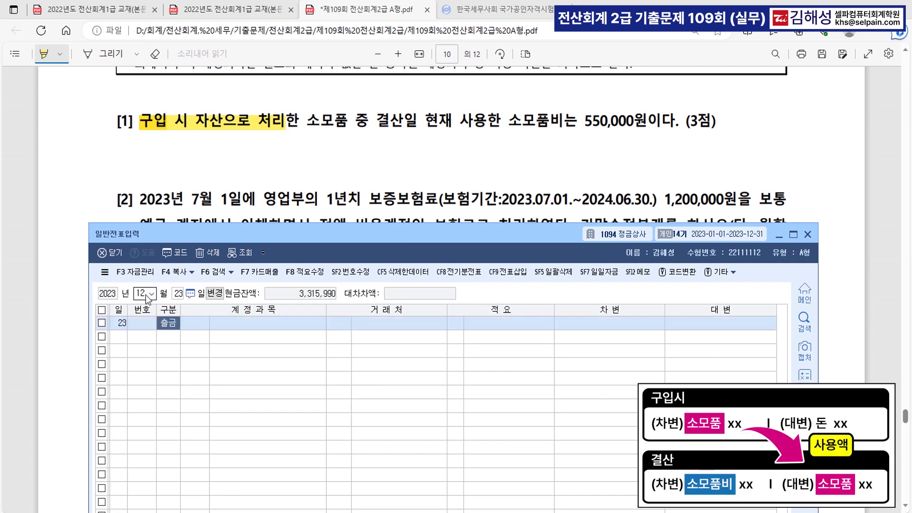
pyautogui.press('BackSpace')
pyautogui.press('BackSpace')
pyautogui.press('BackSpace')
# - Set the voucher day to 31 and enter a credit line for 소모품 (0173) of 550,000 without a client
pyautogui.write('3')
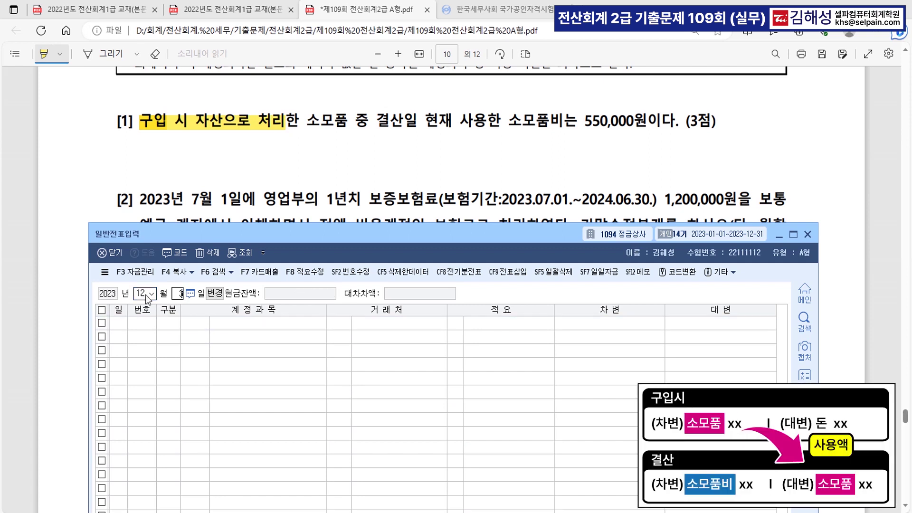
pyautogui.write('1')
pyautogui.press('Return')
pyautogui.write('4')
pyautogui.press('Return')
pyautogui.write('소')
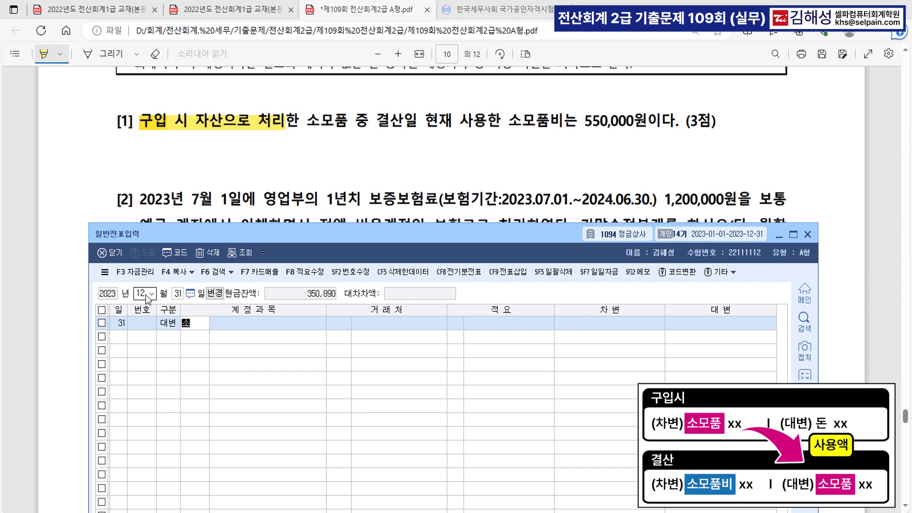
pyautogui.write('모품')
pyautogui.press('Return')
pyautogui.press('Return')
pyautogui.press('Return')
pyautogui.write('5500000')
pyautogui.press('Return')
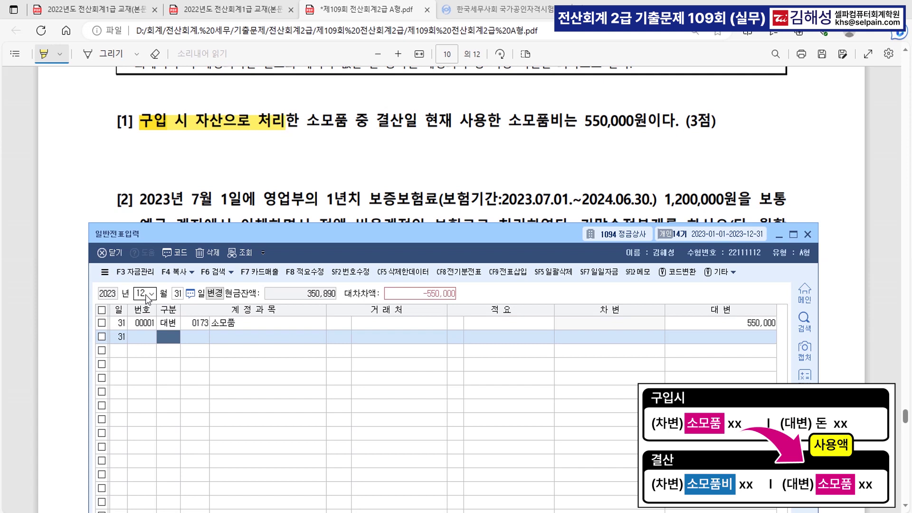
# - Complete the December 31 voucher with a debit line for 소모품비 (0830, 판매관리비) of 550,000
pyautogui.press('Return')
pyautogui.write('소모')
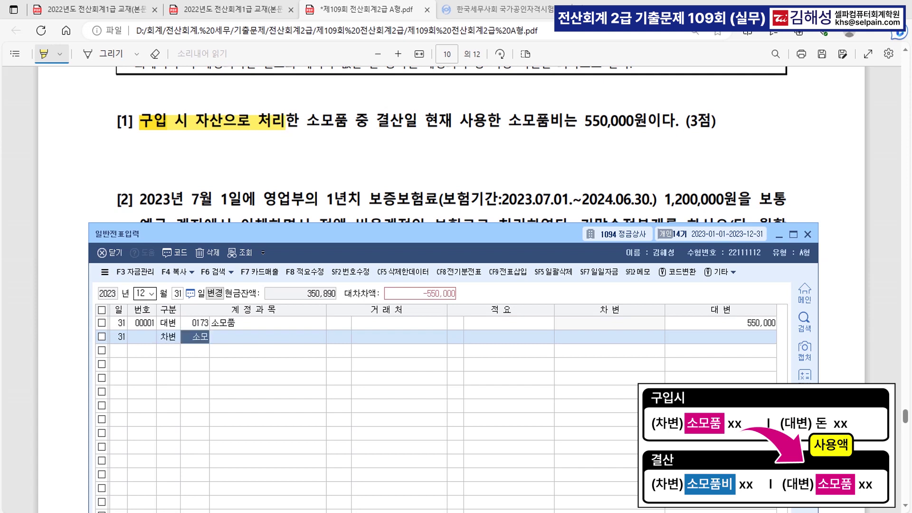
pyautogui.press('Down')
pyautogui.press('Down')
pyautogui.press('Down')
pyautogui.press('Down')
pyautogui.press('Down')
pyautogui.press('Down')
pyautogui.press('Down')
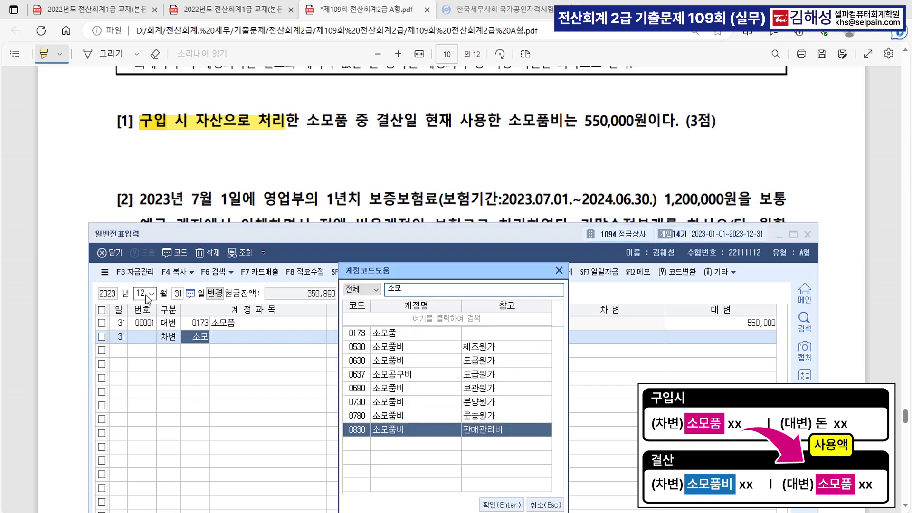
pyautogui.press('Return')
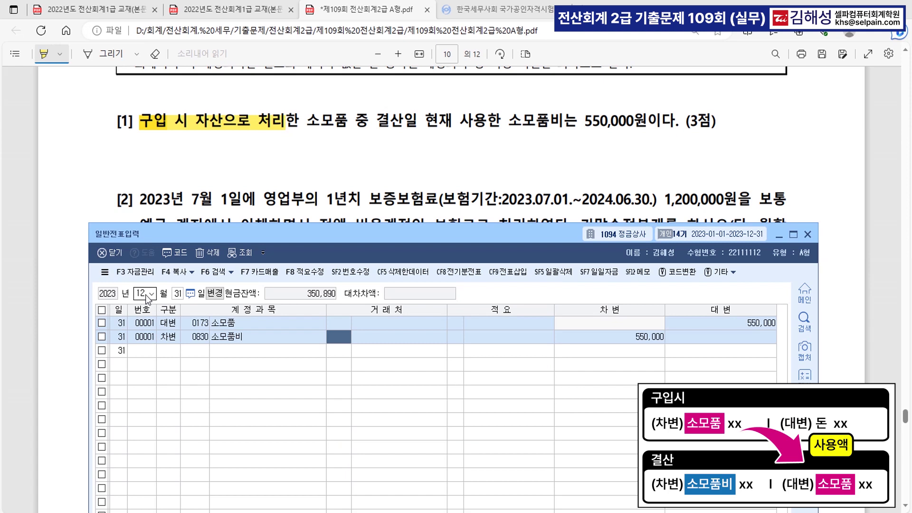
pyautogui.press('Return')
pyautogui.press('Return')
pyautogui.press('Return')
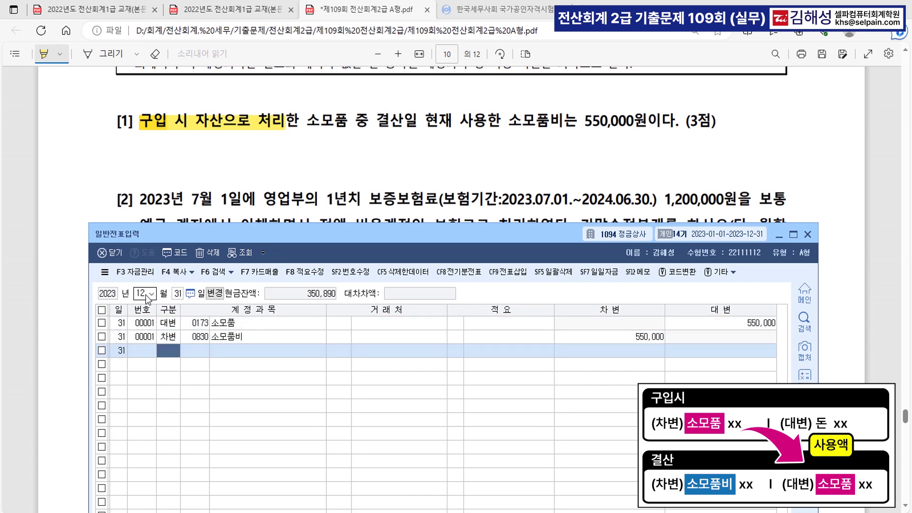
# - In item [2] of the exam PDF, highlight 1년치 보증보험료, 1,200,000원 and 보험료로 처리
pyautogui.scroll(-2, 481, 172)
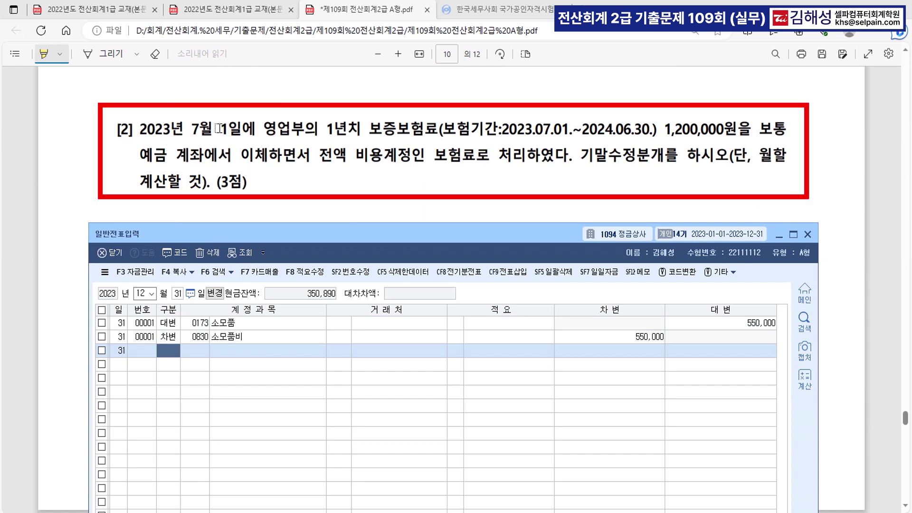
pyautogui.moveTo(326, 128); pyautogui.dragTo(437, 129)
pyautogui.moveTo(664, 129); pyautogui.dragTo(732, 128)
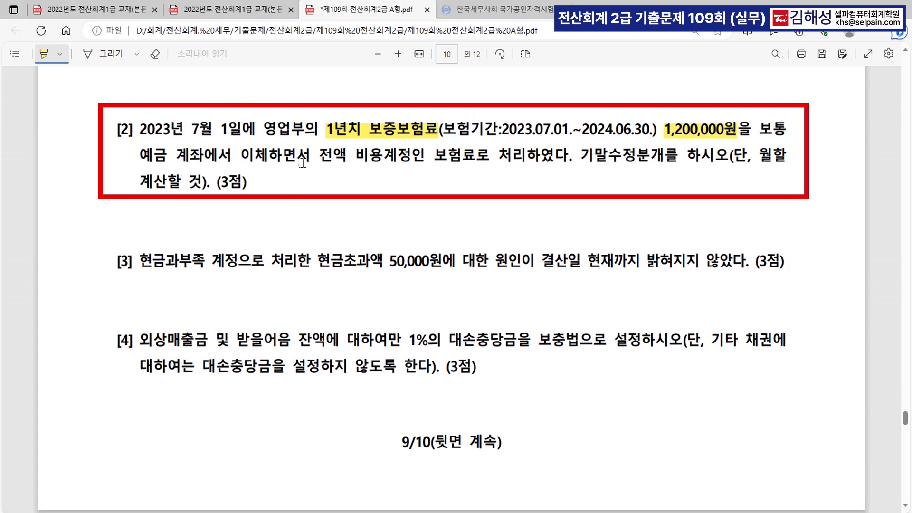
pyautogui.moveTo(434, 157)
pyautogui.mouseDown()
pyautogui.moveTo(522, 158)
pyautogui.moveTo(515, 163)
pyautogui.mouseUp()
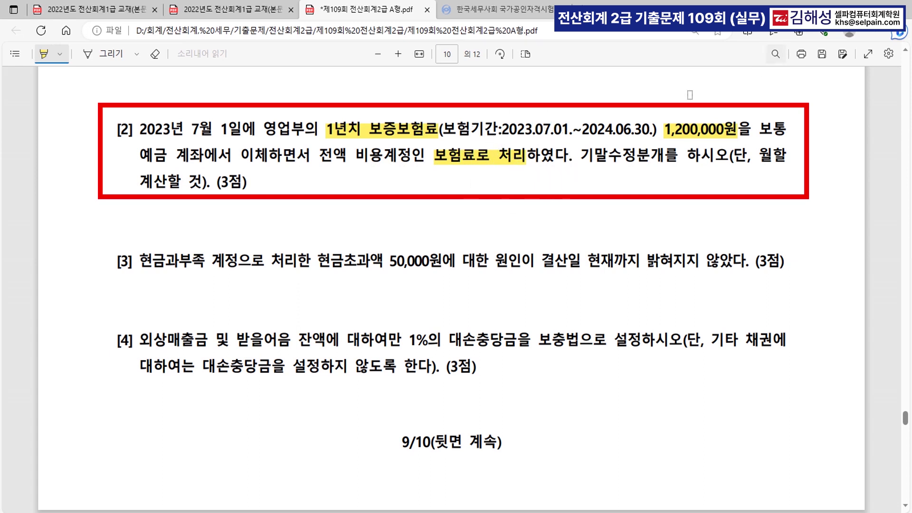
# - Switch to KcLep and enter a December 31 debit line for 선급비용 (0133) of 600,000 without a client
pyautogui.click(647, 137)
pyautogui.moveTo(526, 512)
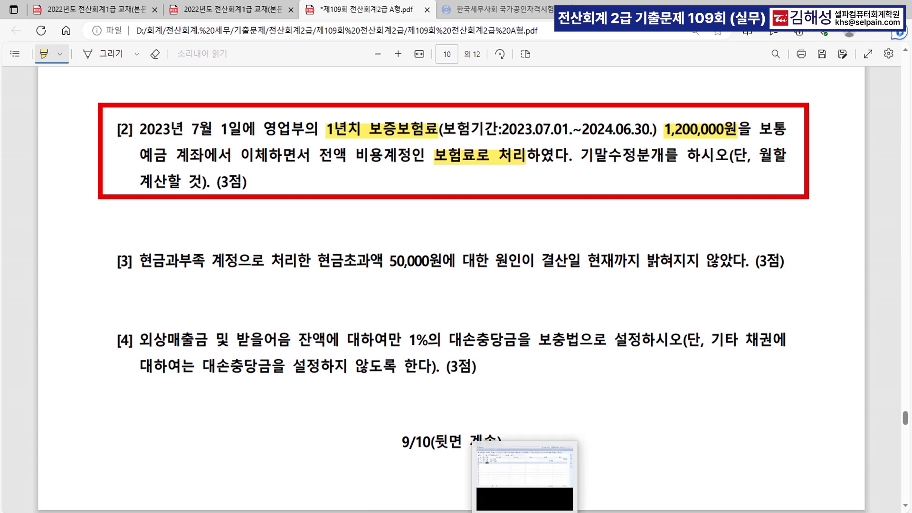
pyautogui.click(525, 489)
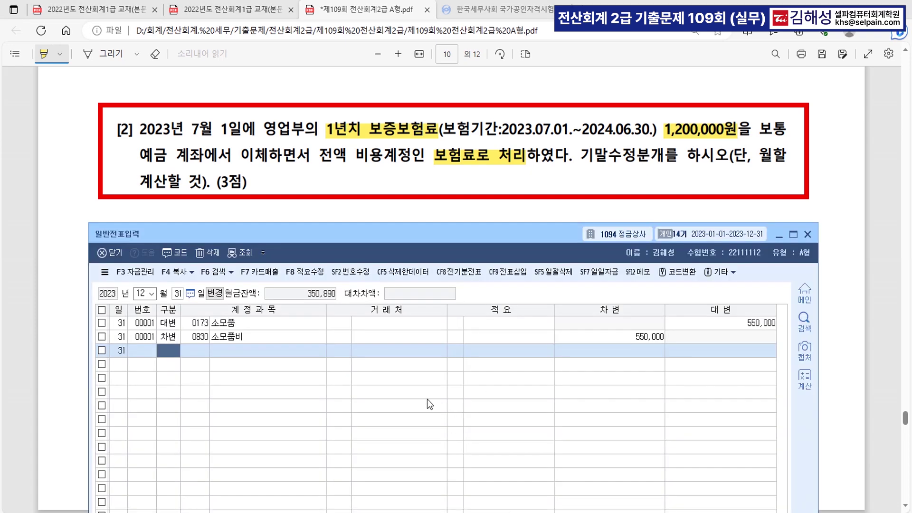
pyautogui.write('3')
pyautogui.press('Return')
pyautogui.write('ㅅ')
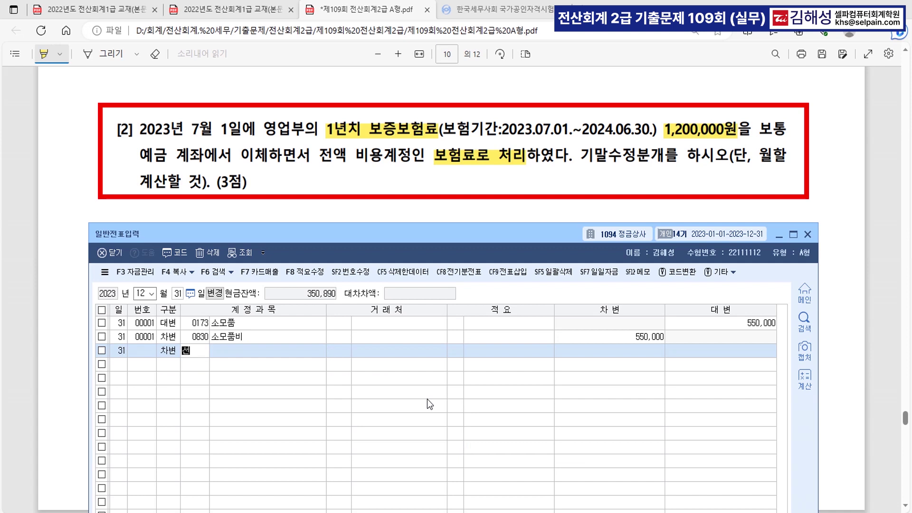
pyautogui.write('급')
pyautogui.press('Return')
pyautogui.press('Return')
pyautogui.press('Return')
pyautogui.press('Return')
pyautogui.write('600000')
pyautogui.press('Return')
# - Complete the prepaid insurance voucher with a credit line for 보험료 (0821) of 600,000
pyautogui.write('4')
pyautogui.press('Return')
pyautogui.write('821')
pyautogui.press('Return')
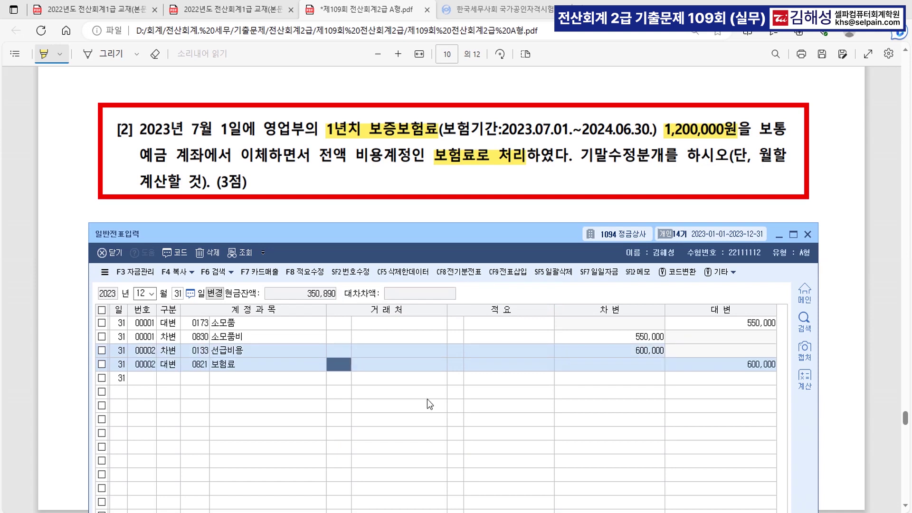
pyautogui.press('Return')
pyautogui.press('Return')
pyautogui.press('Return')
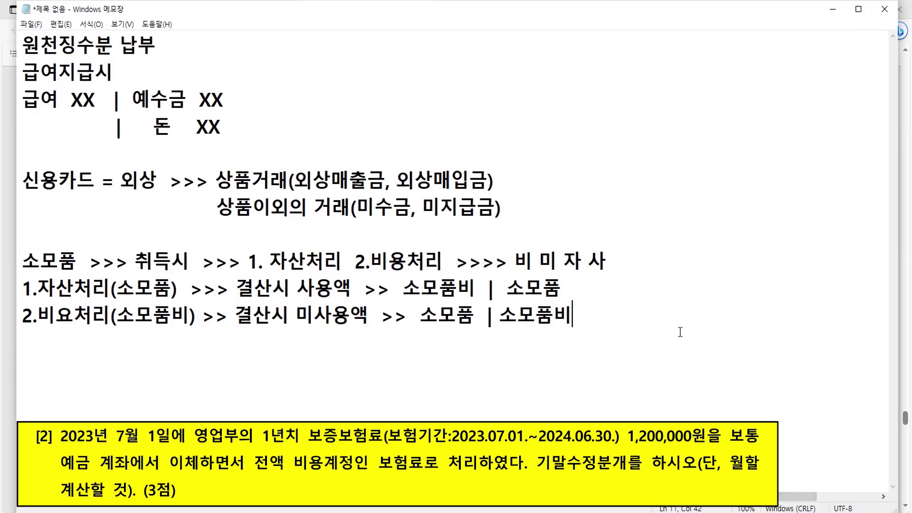
# - In the Notepad notes, begin a new line below the supplies notes reading 보험료(비용) >>>
pyautogui.press('Return')
pyautogui.press('Return')
pyautogui.write('보')
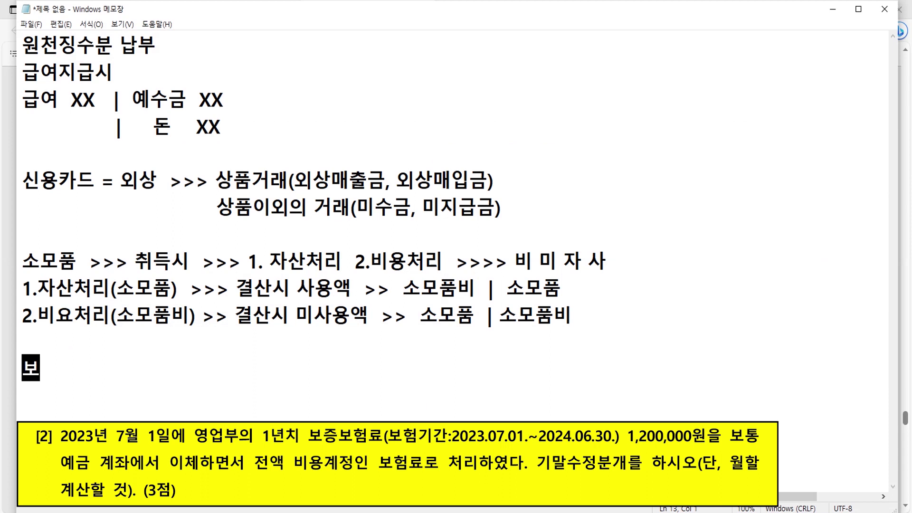
pyautogui.write('험료(')
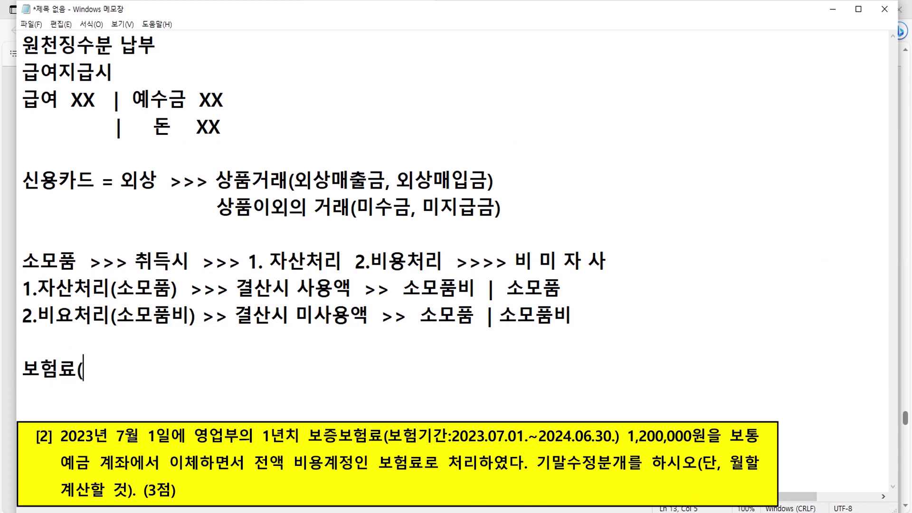
pyautogui.write('비용) >>>')
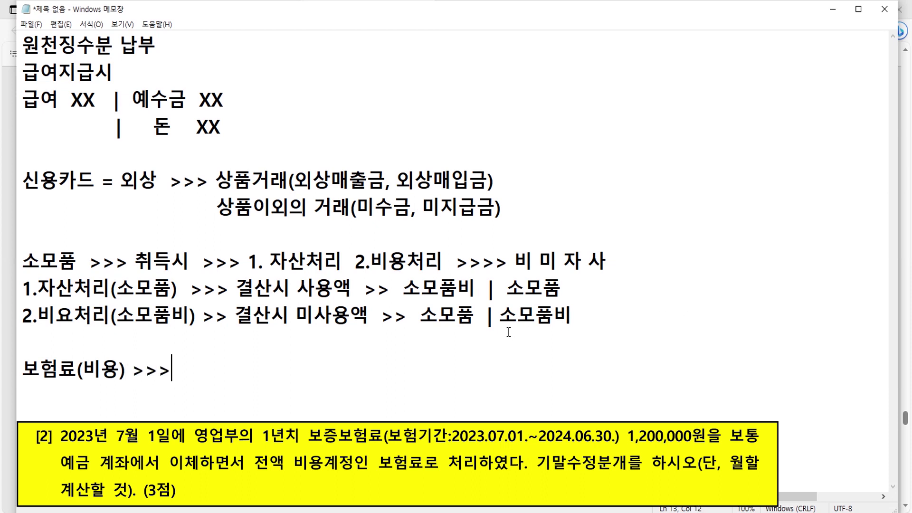
# - Correct the typo in the second supplies note so it reads 비용처리
pyautogui.click(71, 319)
pyautogui.press('BackSpace')
pyautogui.write('용')
# - Append 차기분 1,200,000 / 12 * 6 to the insurance note
pyautogui.click(182, 372)
pyautogui.write('차기분')
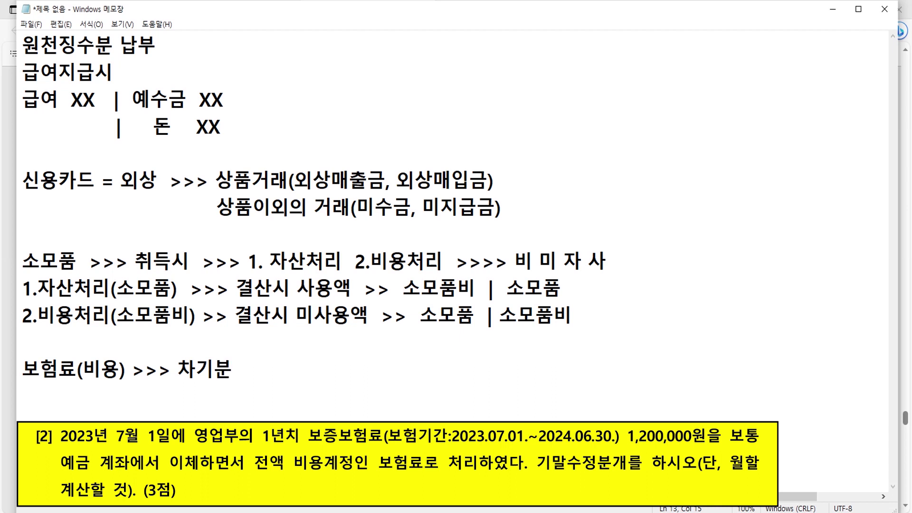
pyautogui.write('   1,200,000  ')
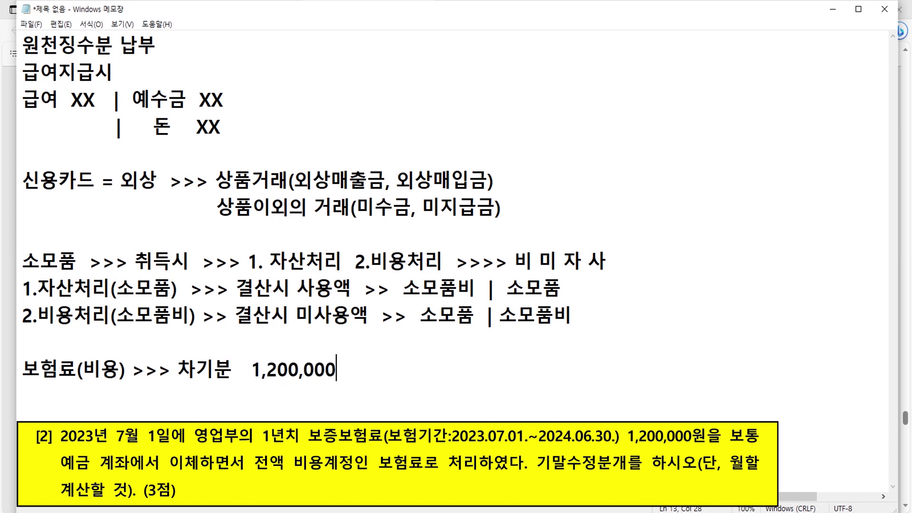
pyautogui.write('/ 12 * 6')
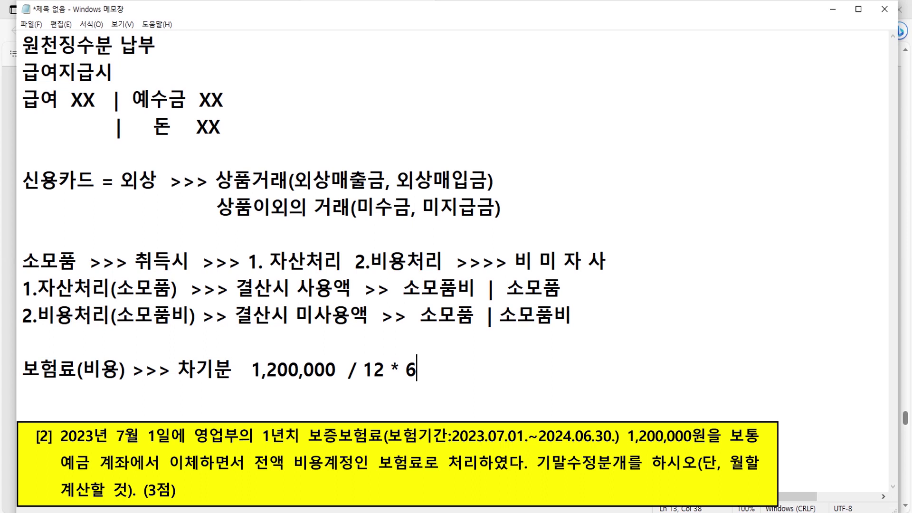
# - Rewrite the insurance calculation after 1,200,000 as * 6 / 12 = 600,000
pyautogui.press('BackSpace')
pyautogui.press('BackSpace')
pyautogui.press('BackSpace')
pyautogui.press('BackSpace')
pyautogui.press('BackSpace')
pyautogui.press('BackSpace')
pyautogui.press('BackSpace')
pyautogui.press('BackSpace')
pyautogui.write('*')
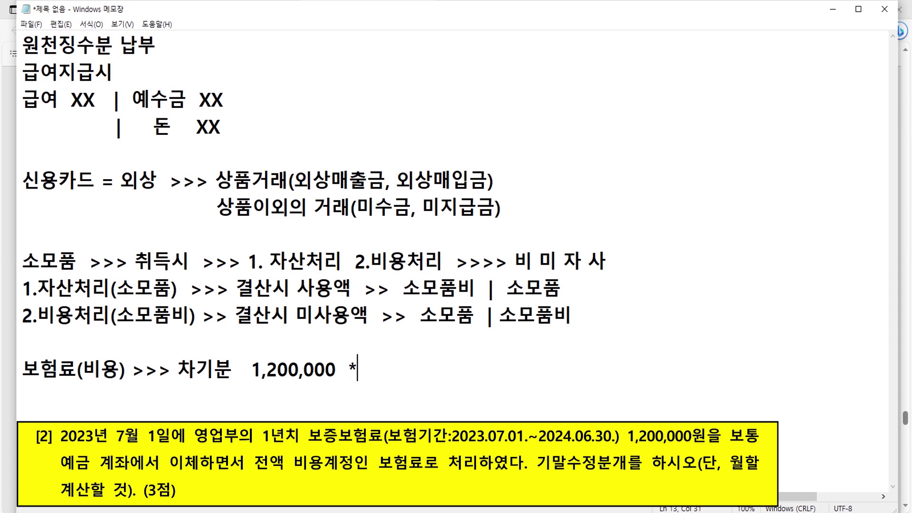
pyautogui.write(' 6 / 12')
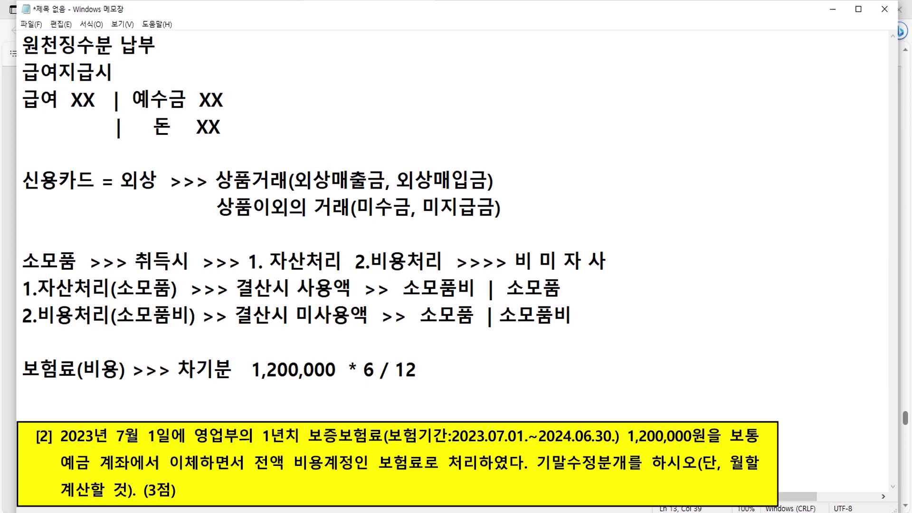
pyautogui.write('= 600,000')
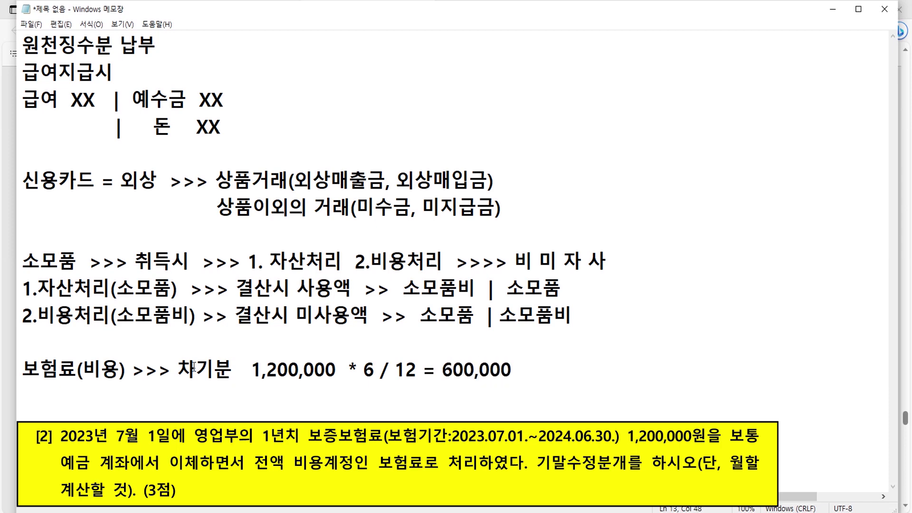
# - Switch to the exam PDF and highlight 현금과부족 계정으로 처리한 현금초과액 in item [3]
pyautogui.hotkey('alt', 'Tab')
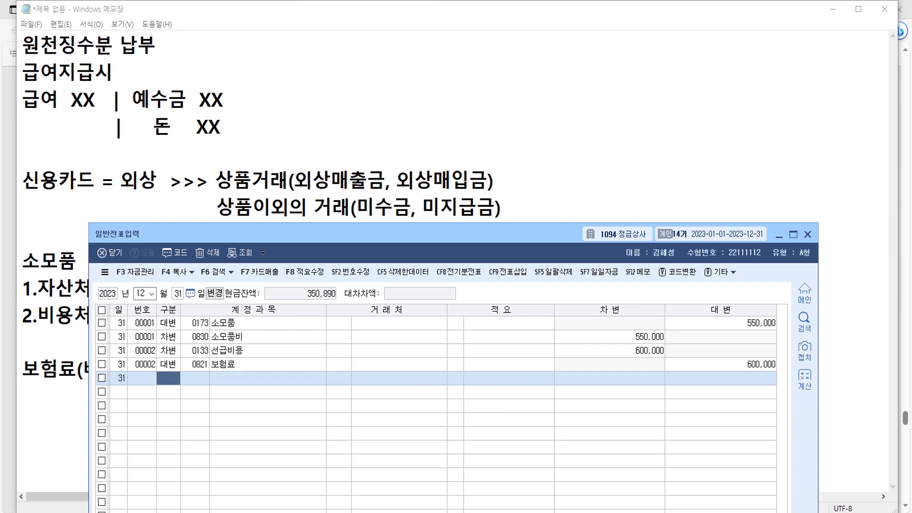
pyautogui.hotkey('alt', 'Tab')
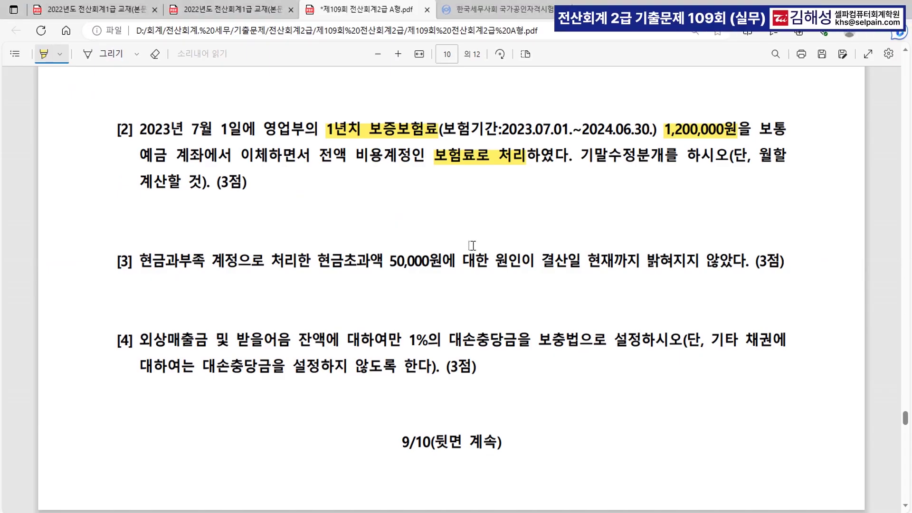
pyautogui.moveTo(143, 265); pyautogui.dragTo(383, 272)
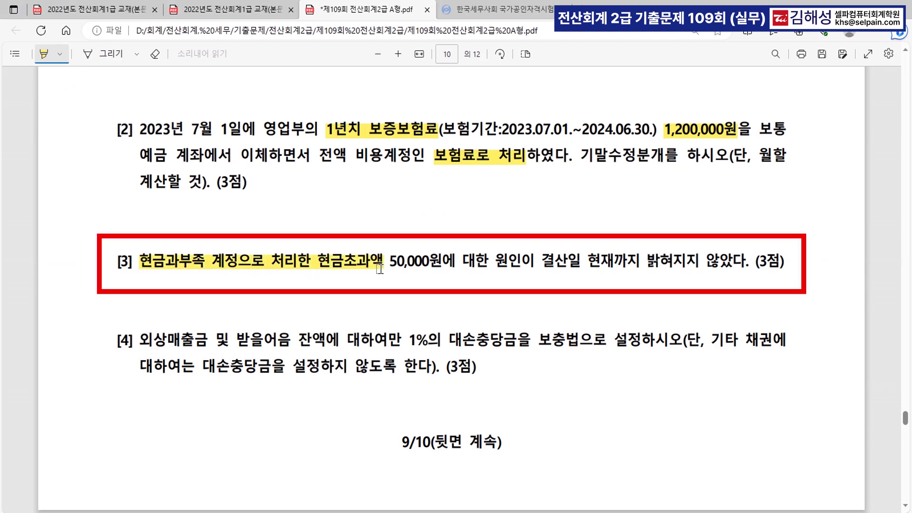
pyautogui.press('ctrl')
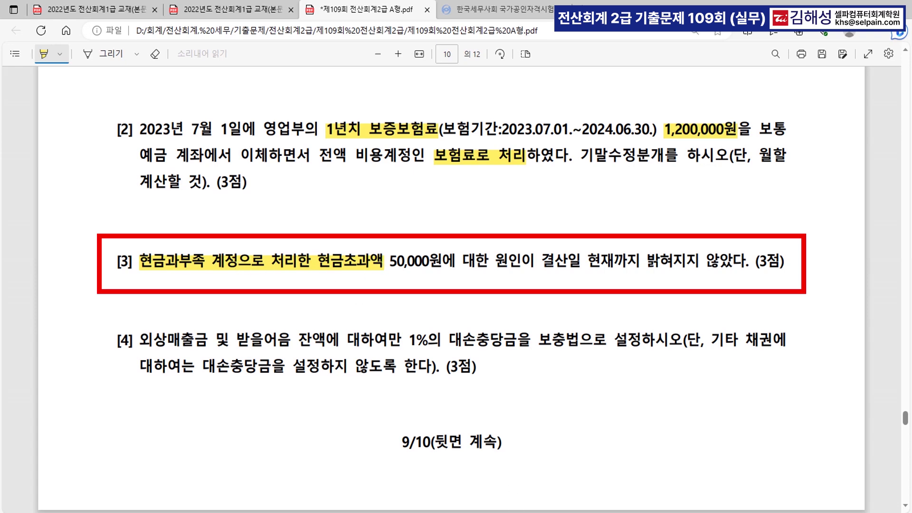
# - Return to the Notepad notes and add a new line reading 현금과부족 >>> 합계잔액시산표 확인 후
pyautogui.hotkey('alt', 'Tab')
pyautogui.press('Return')
pyautogui.press('Return')
pyautogui.write('현금과부족  >>>  ')
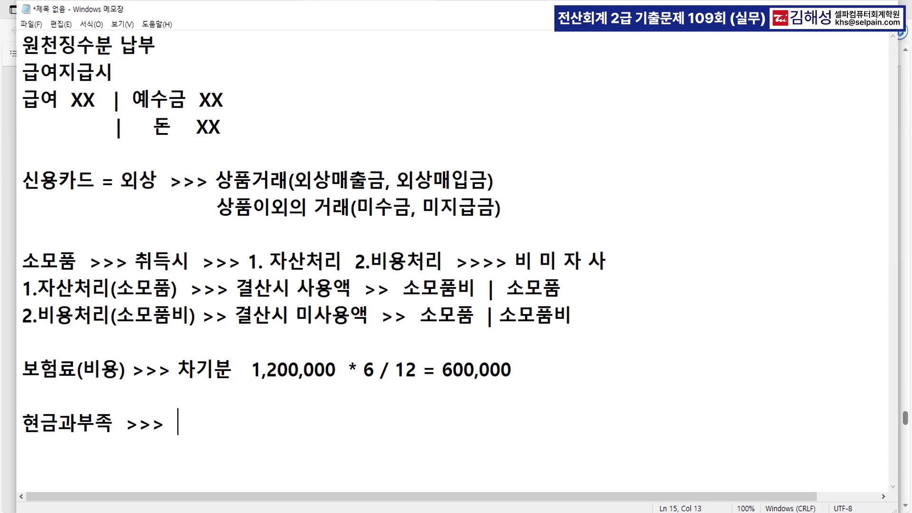
pyautogui.write('합계잔액')
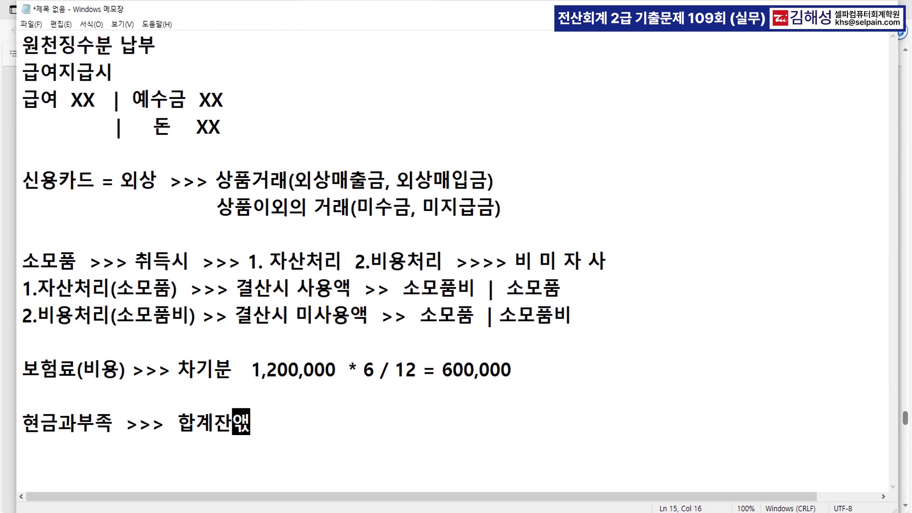
pyautogui.write('시산표')
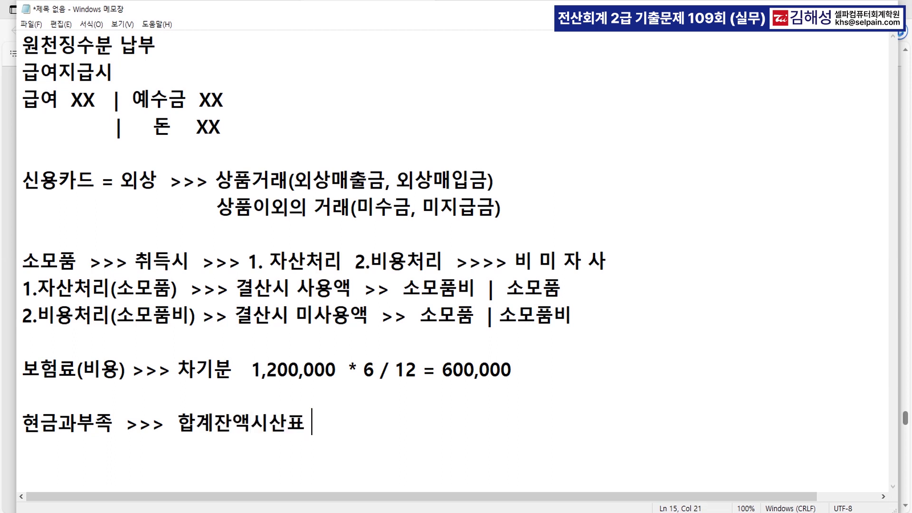
pyautogui.write(' 호가')
pyautogui.press('BackSpace')
pyautogui.press('BackSpace')
pyautogui.write('확인 후')
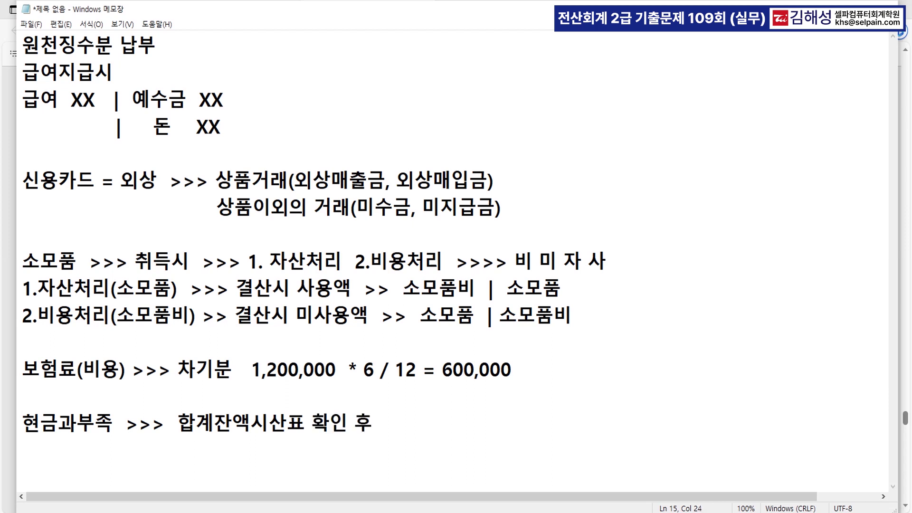
# - Extend the 현금과부족 note with 잔액 + 차변, 잔액 - 대변 >>> 반대쪽으로
pyautogui.write('ㄴ액')
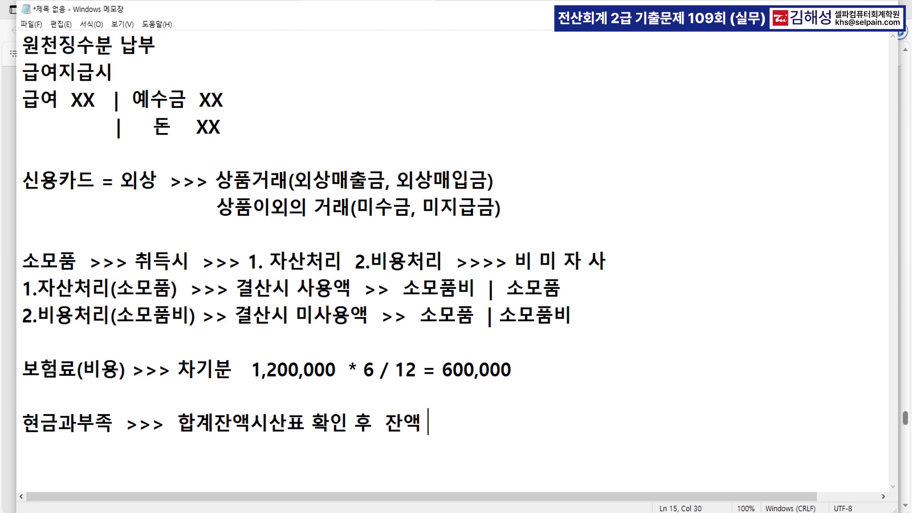
pyautogui.write(' + 차변, 잔액 -')
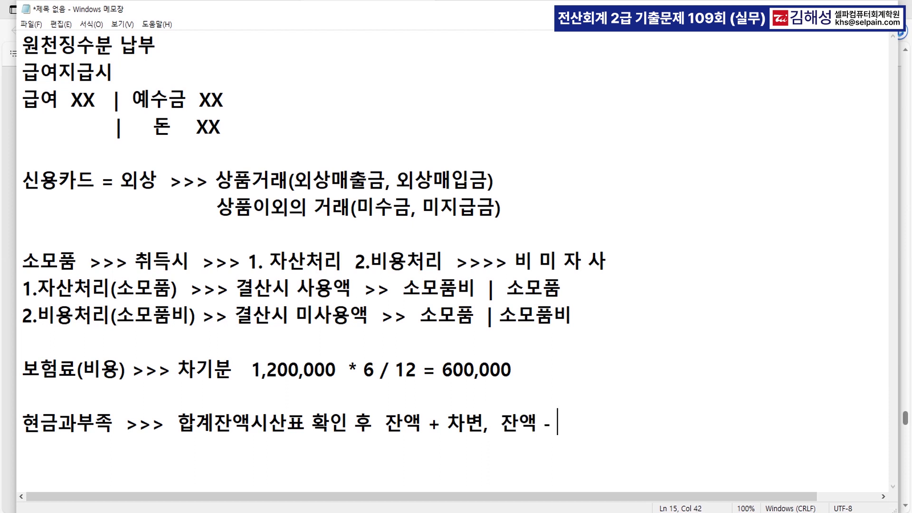
pyautogui.write(' 대변')
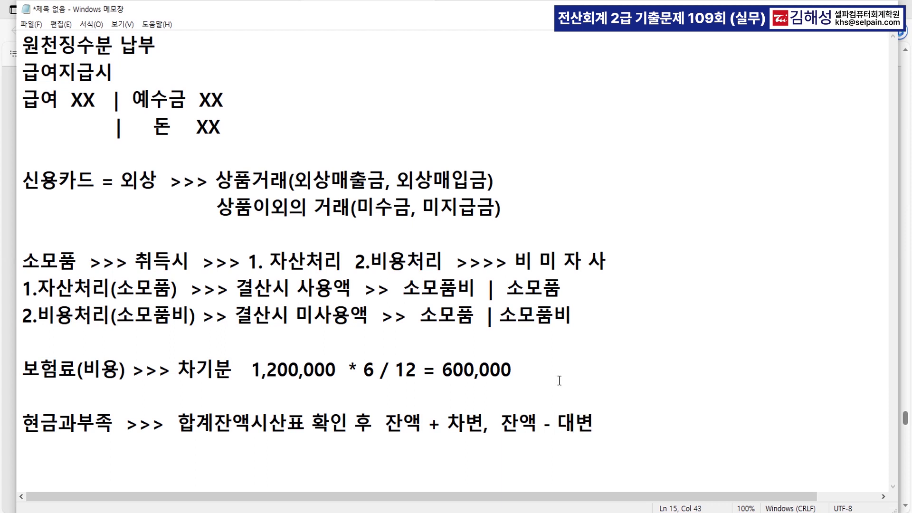
pyautogui.click(631, 420)
pyautogui.write('>>> ')
pyautogui.write('반대쪽을')
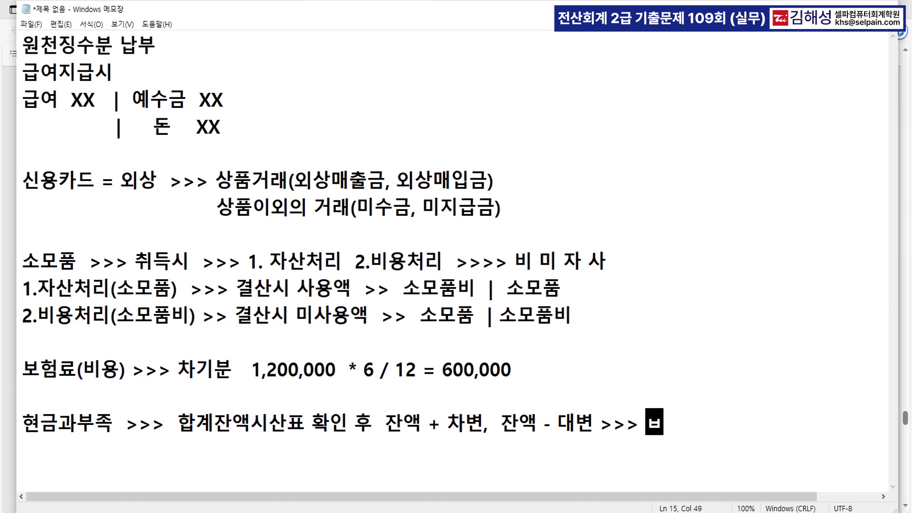
pyautogui.write('로')
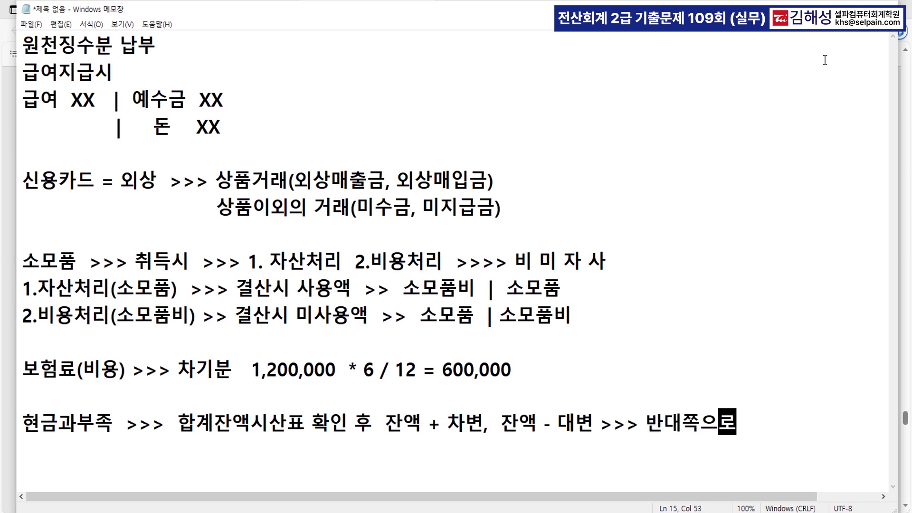
# - Switch to KcLep, find and open 합계잔액시산표, check the 현금과부족 balance at December 31, and close the report
pyautogui.hotkey('alt', 'Tab')
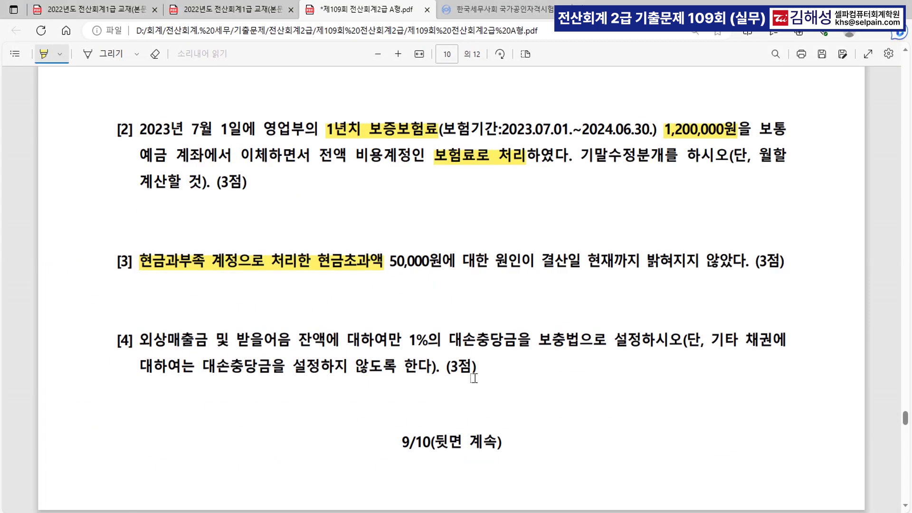
pyautogui.hotkey('alt', 'Tab')
pyautogui.hotkey('ctrl', 'Return')
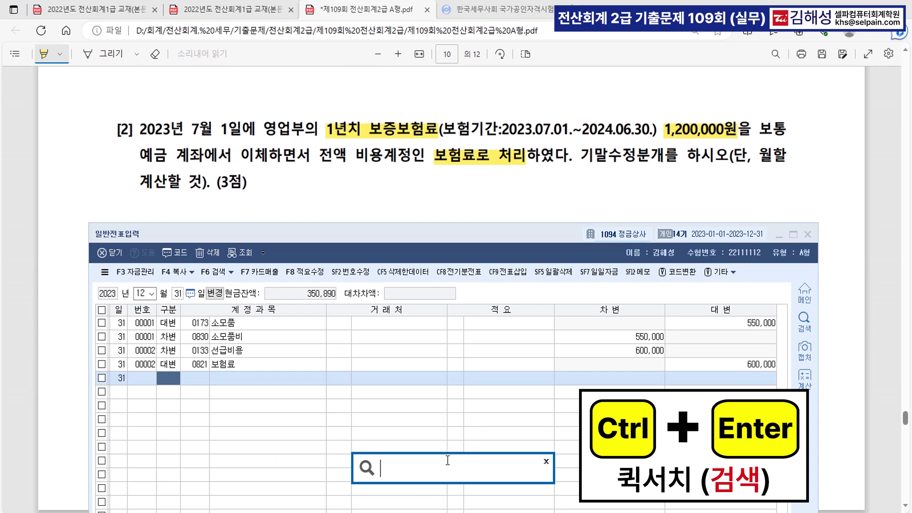
pyautogui.write('ㅎㄱㅈ')
pyautogui.press('Return')
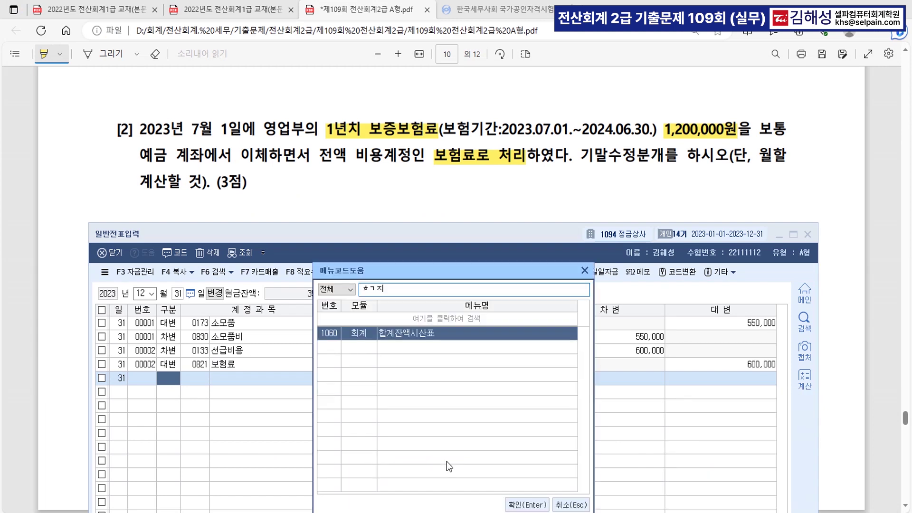
pyautogui.press('Return')
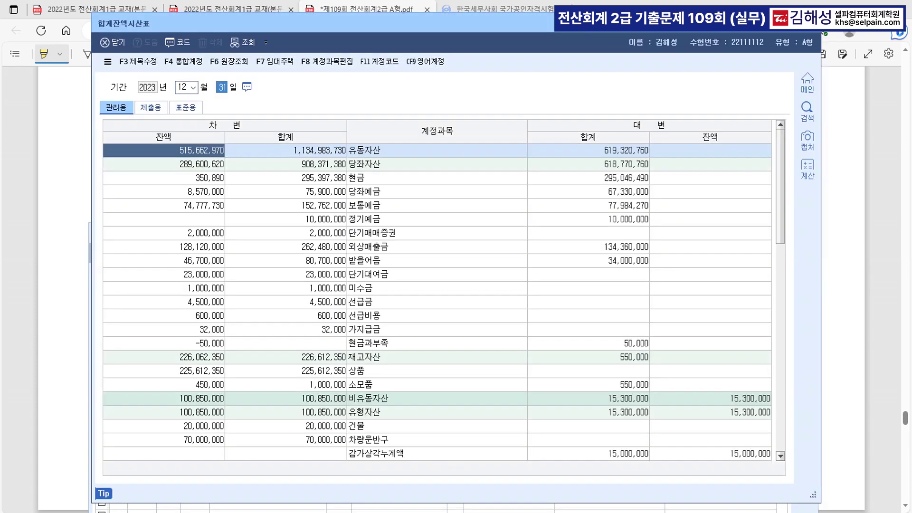
pyautogui.click(445, 348)
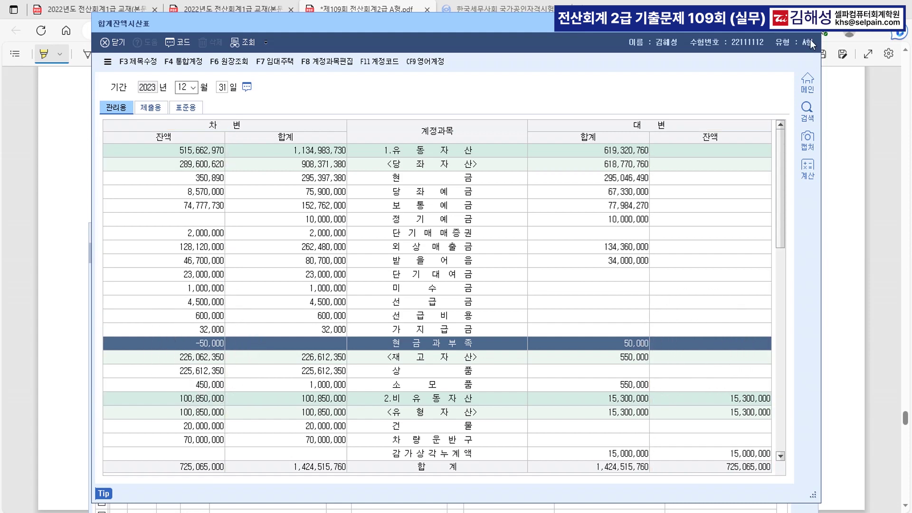
pyautogui.click(811, 23)
# - Back in KcLep, enter a December 31 debit line for 현금과부족 of 50,000 in 일반전표입력
pyautogui.click(398, 511)
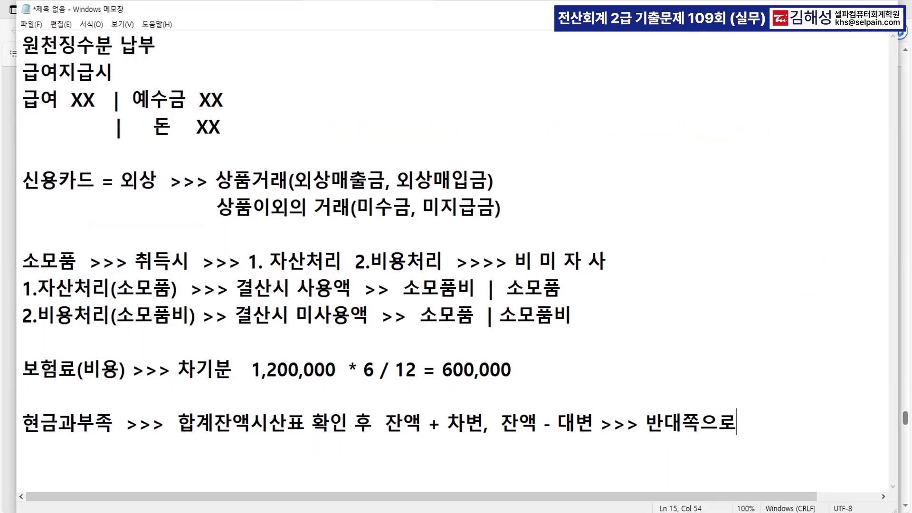
pyautogui.click(832, 7)
pyautogui.press('3')
pyautogui.press('Return')
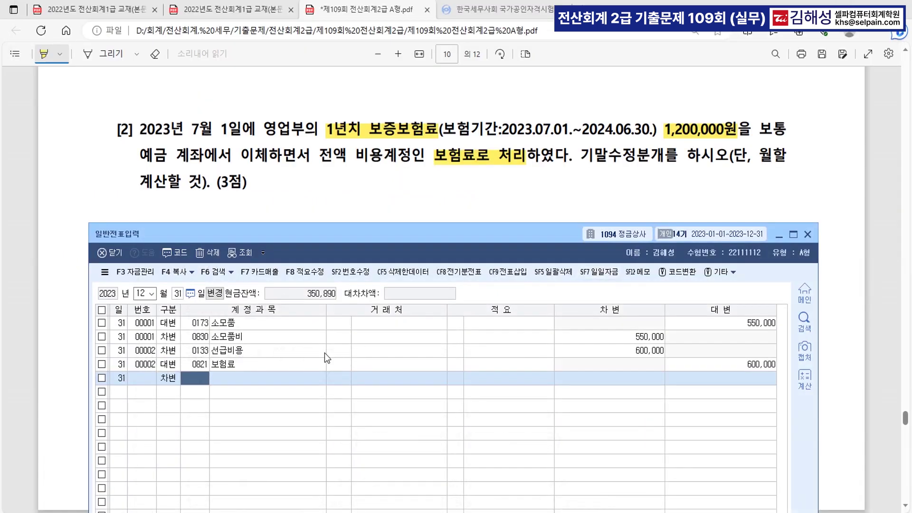
pyautogui.write('현금')
pyautogui.press('Return')
pyautogui.press('Down')
pyautogui.press('Return')
pyautogui.press('Return')
pyautogui.press('Return')
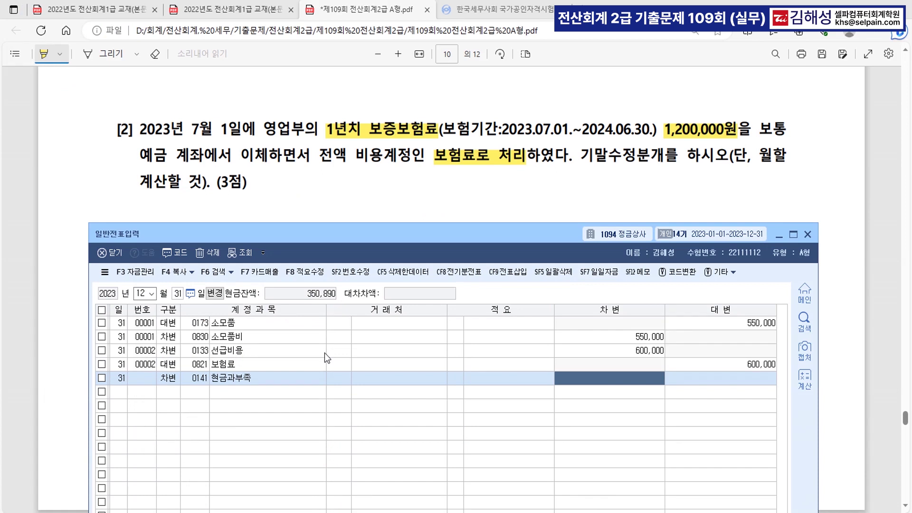
pyautogui.write('50000')
pyautogui.press('Return')
pyautogui.press('4')
pyautogui.press('Return')
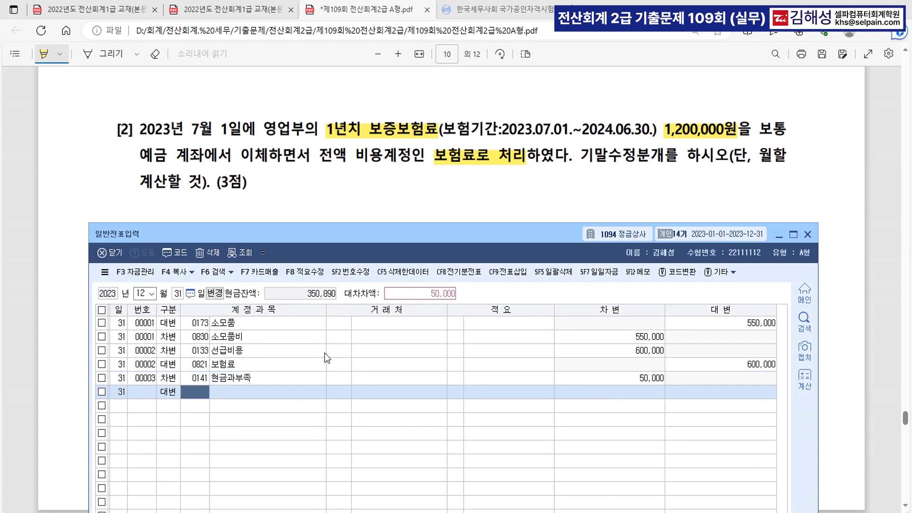
# - Complete the 현금과부족 entry with a 50,000 credit line to 잡이익 (0930)
pyautogui.scroll(-5, 442, 169)
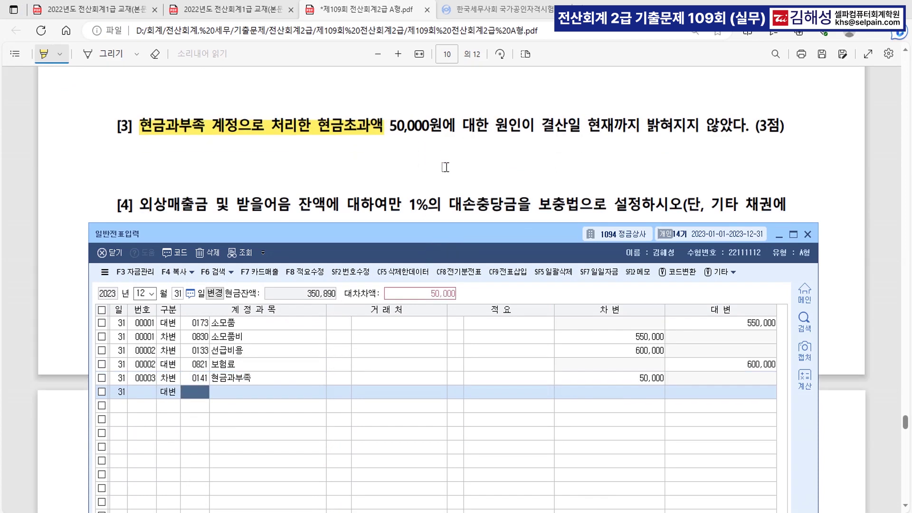
pyautogui.click(613, 122)
pyautogui.click(435, 298)
pyautogui.write('930')
pyautogui.press('Return')
pyautogui.press('Return')
pyautogui.press('Return')
pyautogui.press('Return')
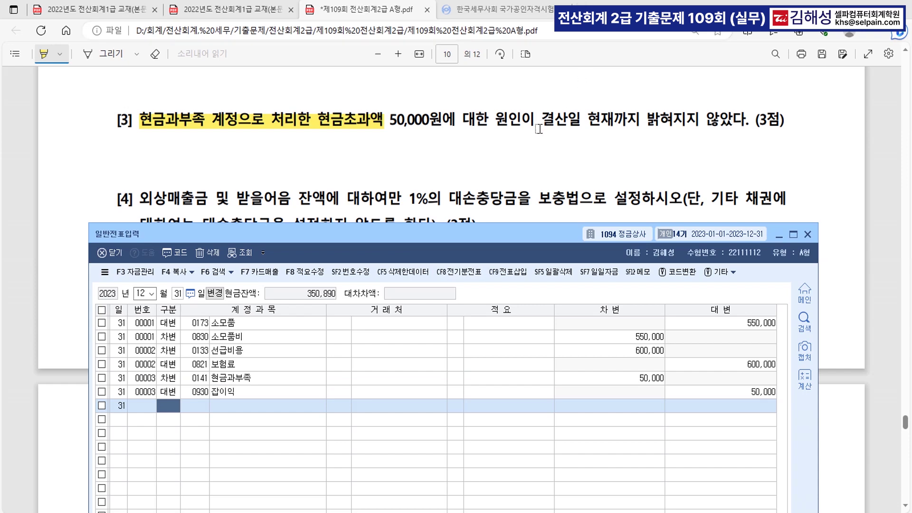
# - Switch to the exam PDF and highlight 외상매출금 및 받을어음 잔액에 대하여만 1%의 대손충당금을 in item [4]
pyautogui.click(777, 236)
pyautogui.scroll(-1, 413, 188)
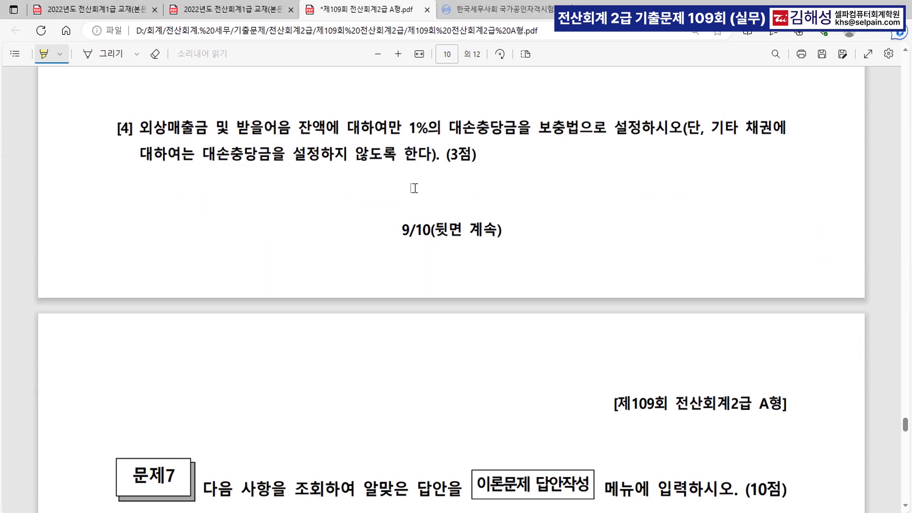
pyautogui.scroll(1, 414, 188)
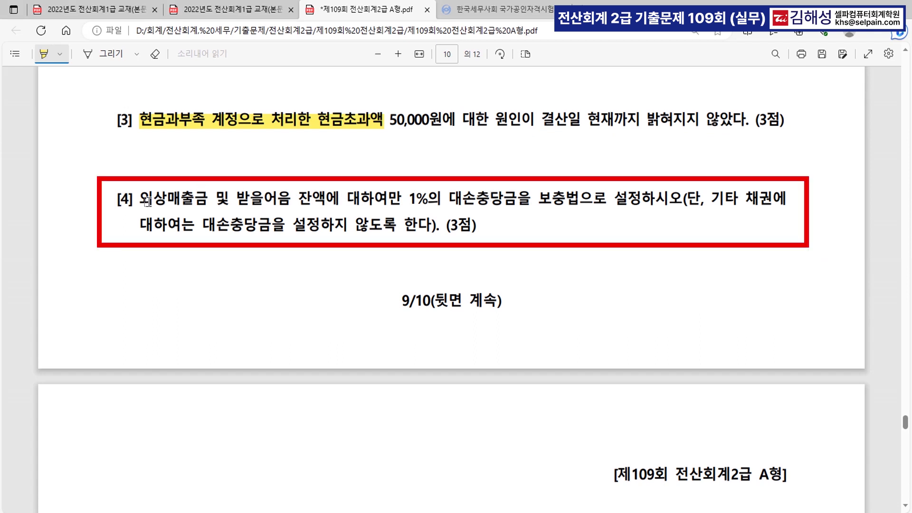
pyautogui.moveTo(140, 201)
pyautogui.mouseDown()
pyautogui.moveTo(530, 203)
pyautogui.moveTo(515, 205)
pyautogui.mouseUp()
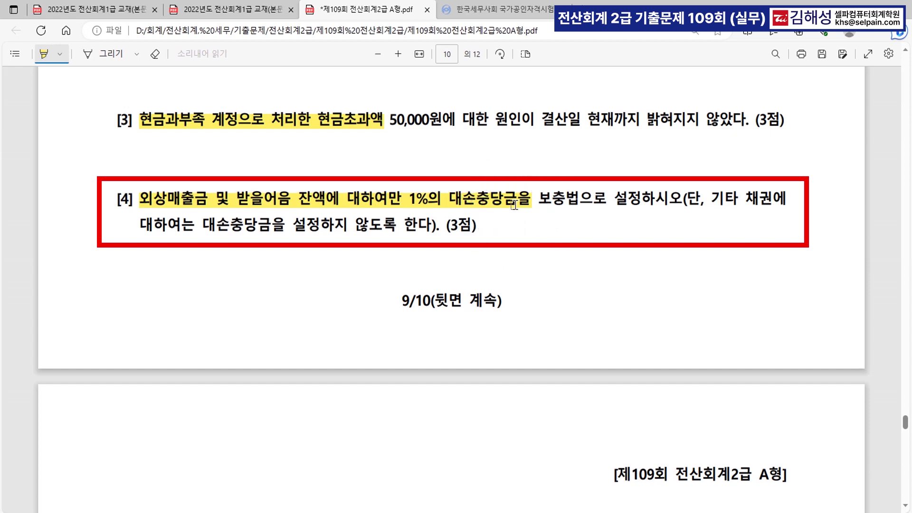
# - Return to KcLep, find and open 결산자료입력, and load January to December 2023 with the default cost selection
pyautogui.hotkey('alt', 'Tab')
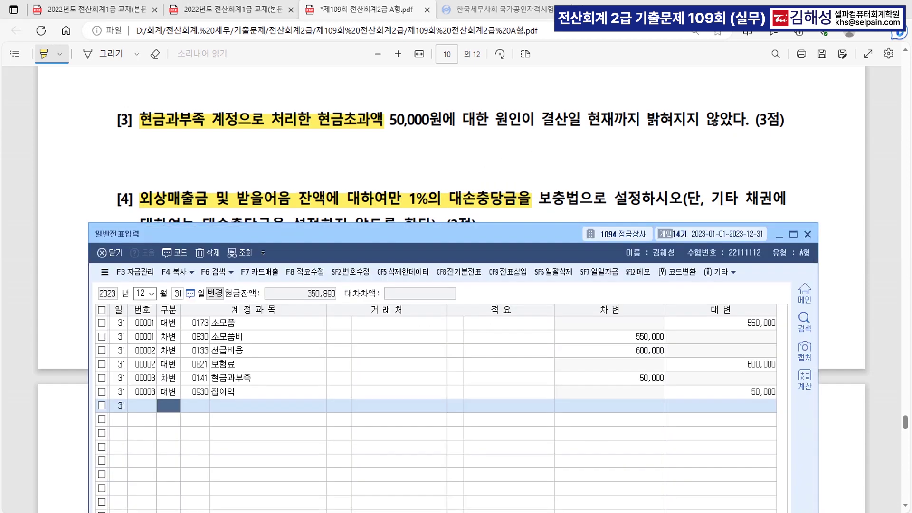
pyautogui.hotkey('ctrl', 'f')
pyautogui.write('ㄱㅅ')
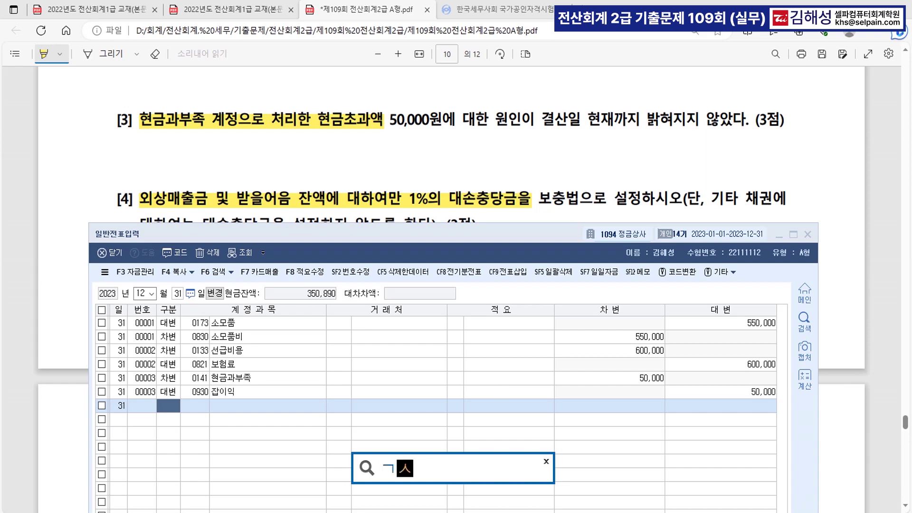
pyautogui.press('Return')
pyautogui.press('Down')
pyautogui.press('Return')
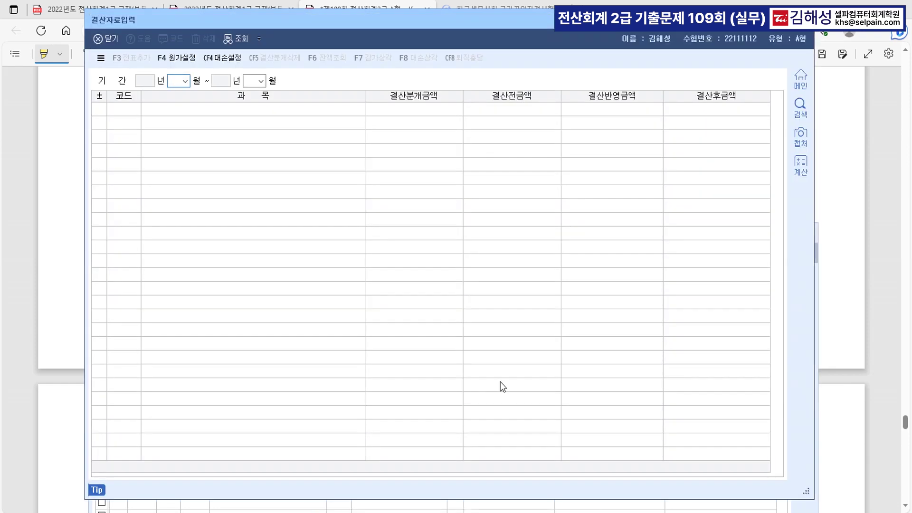
pyautogui.write('12')
pyautogui.press('Return')
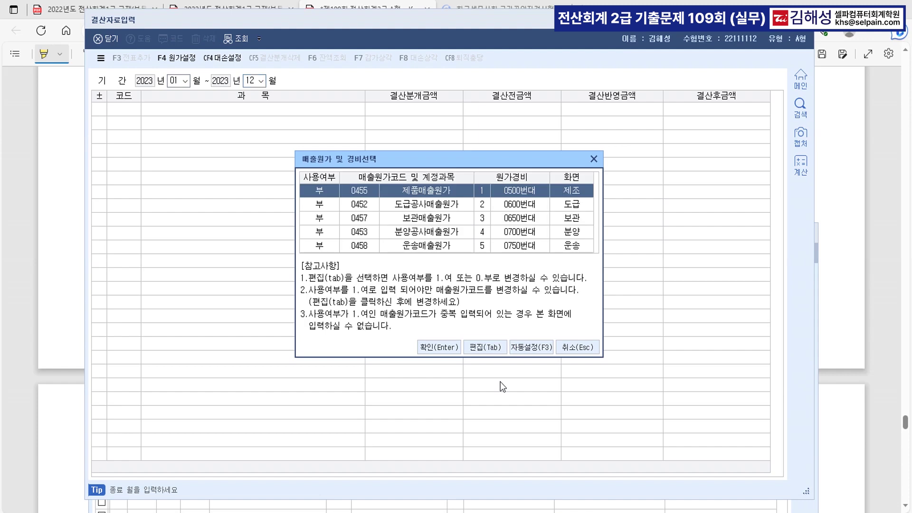
pyautogui.press('Return')
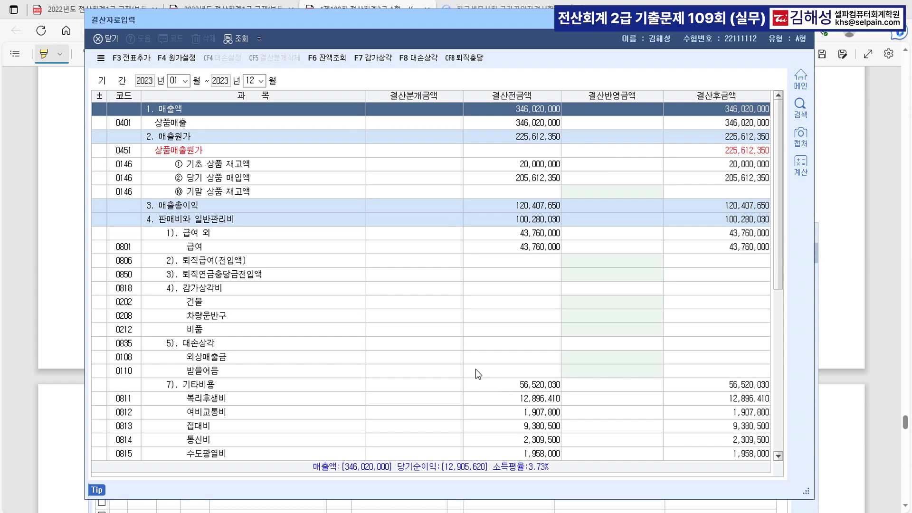
# - In 대손상각 at 1%, clear the additional amounts for 단기대여금, 미수금 and 선급금, and apply the rest to the closing data
pyautogui.click(420, 60)
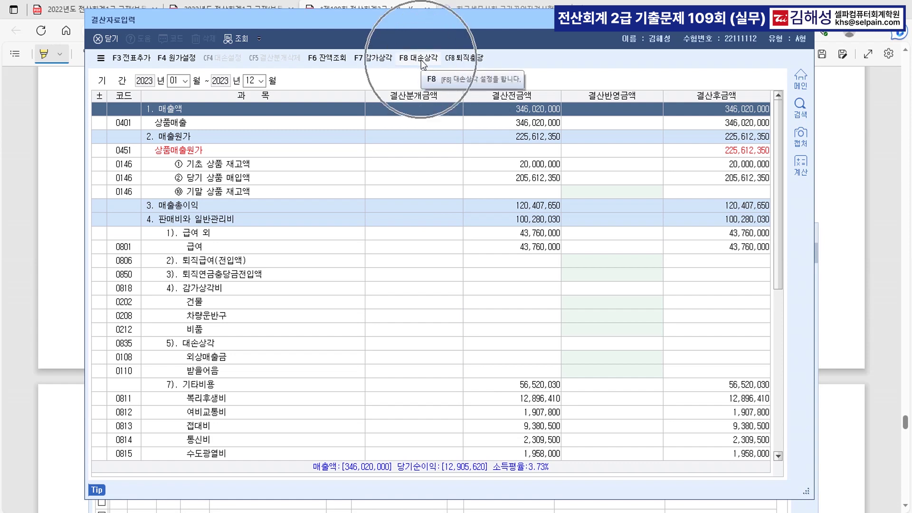
pyautogui.press('ctrl')
pyautogui.press('ctrl')
pyautogui.press('ctrl')
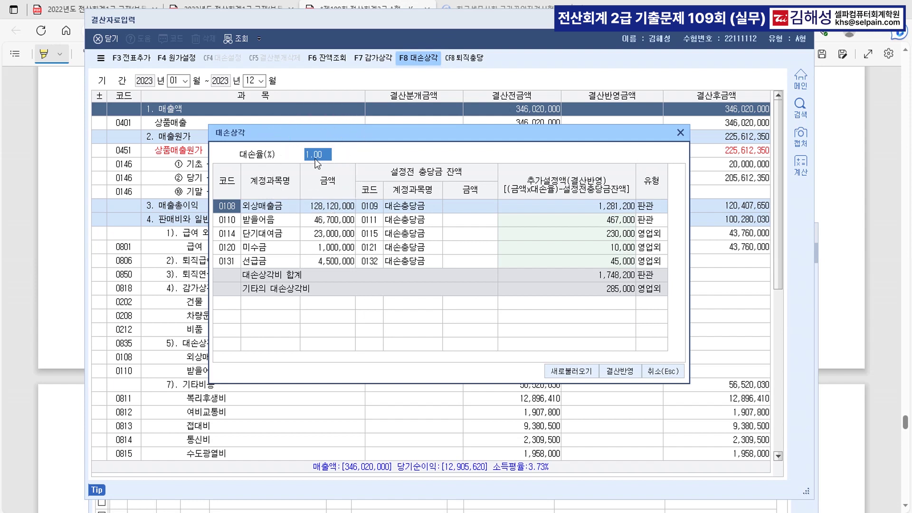
pyautogui.click(549, 206)
pyautogui.click(559, 224)
pyautogui.press('ctrl')
pyautogui.press('ctrl')
pyautogui.click(569, 236)
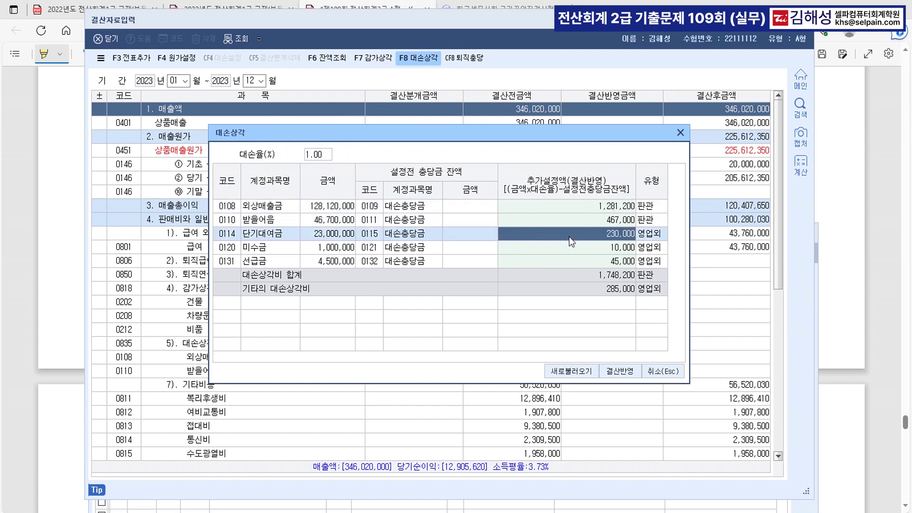
pyautogui.press('space')
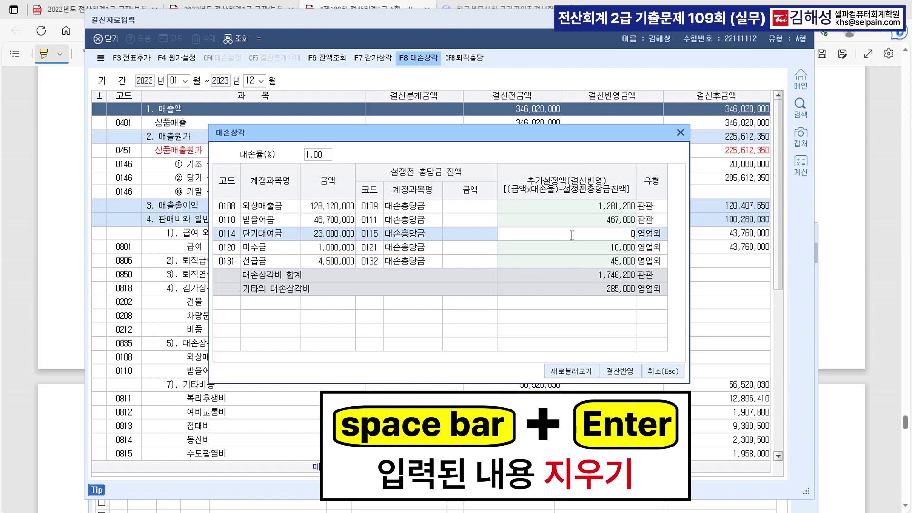
pyautogui.press('Return')
pyautogui.press('space')
pyautogui.press('Return')
pyautogui.press('space')
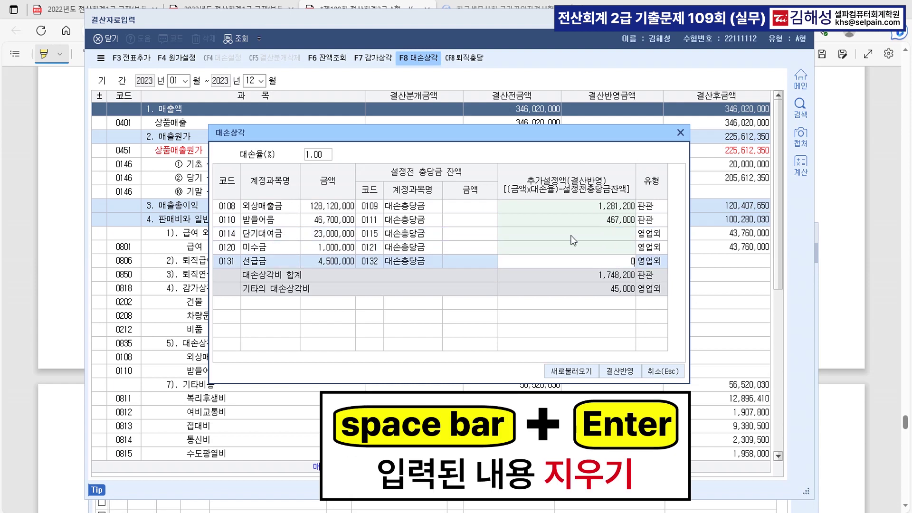
pyautogui.press('Return')
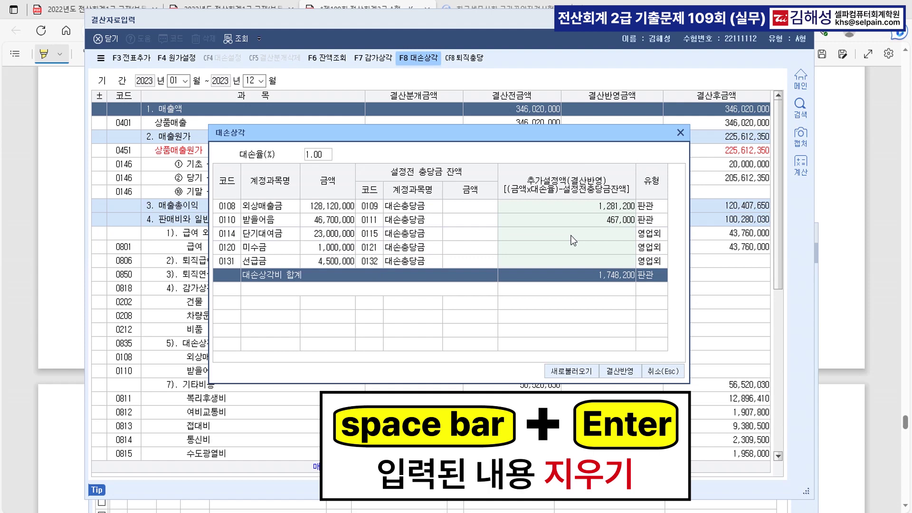
pyautogui.click(620, 371)
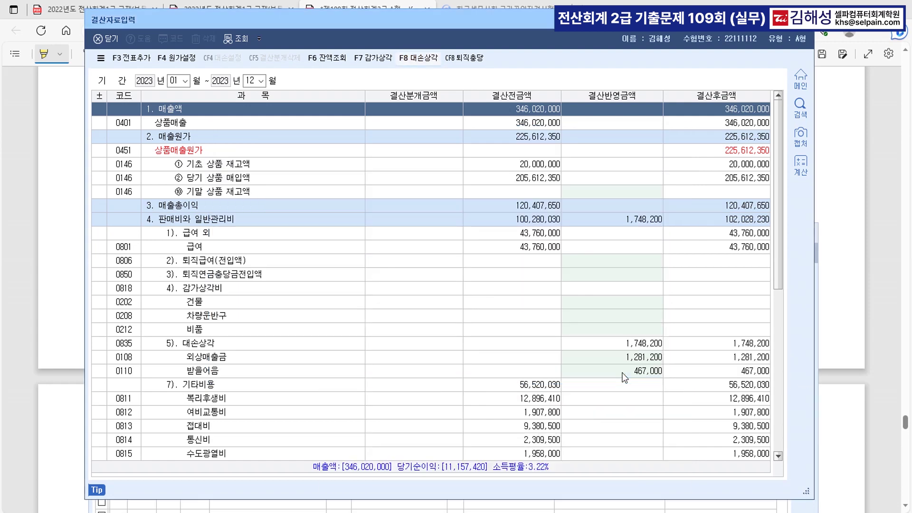
# - Check the 외상매출금 and 받을어음 closing amounts, and generate the closing journal entries with 전표추가
pyautogui.click(639, 357)
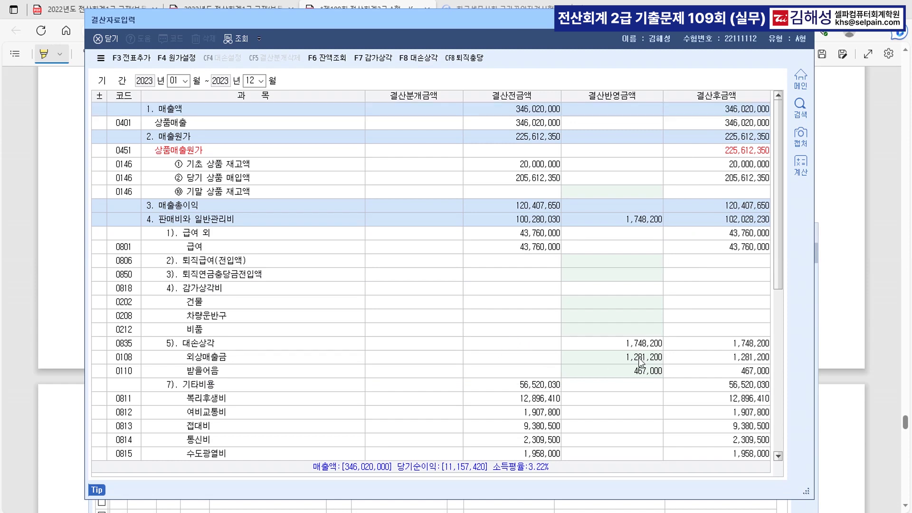
pyautogui.click(639, 371)
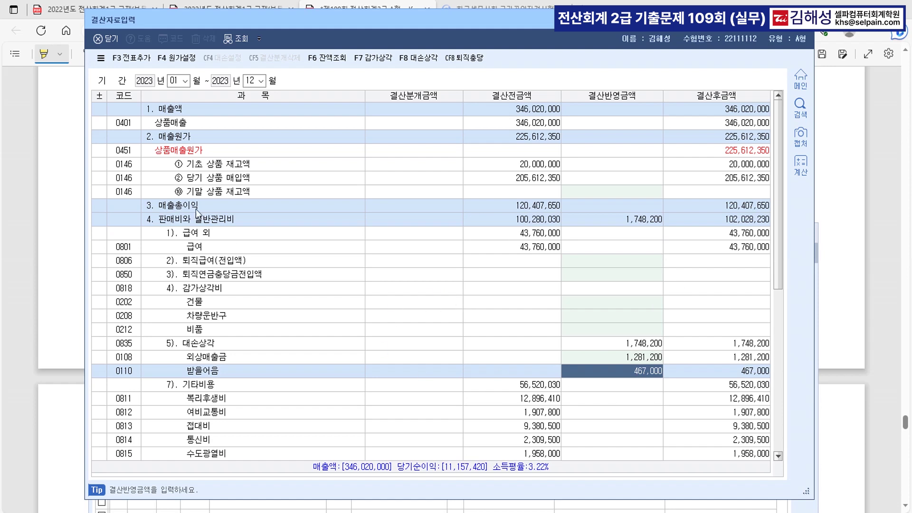
pyautogui.click(138, 61)
pyautogui.click(428, 284)
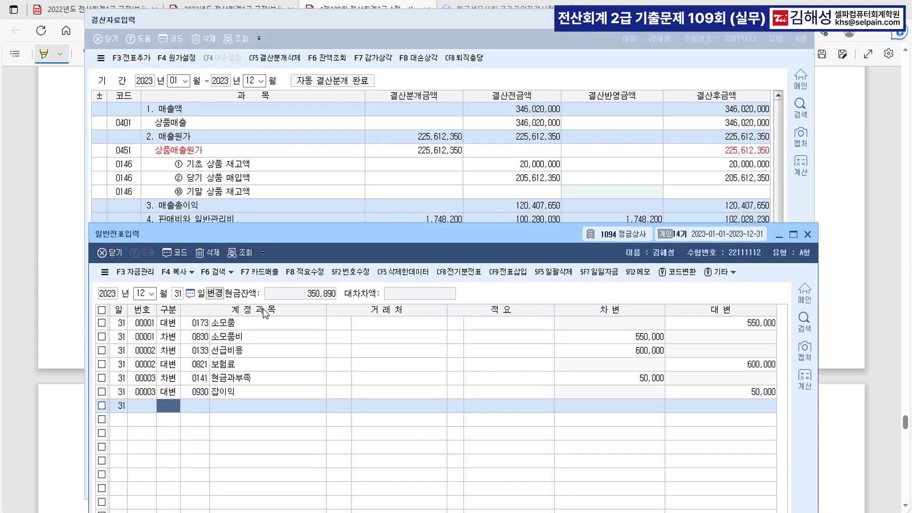
# - Refresh the December 31 vouchers in 일반전표입력 and check the 대손상각비 and 대손충당금 closing entries
pyautogui.click(246, 254)
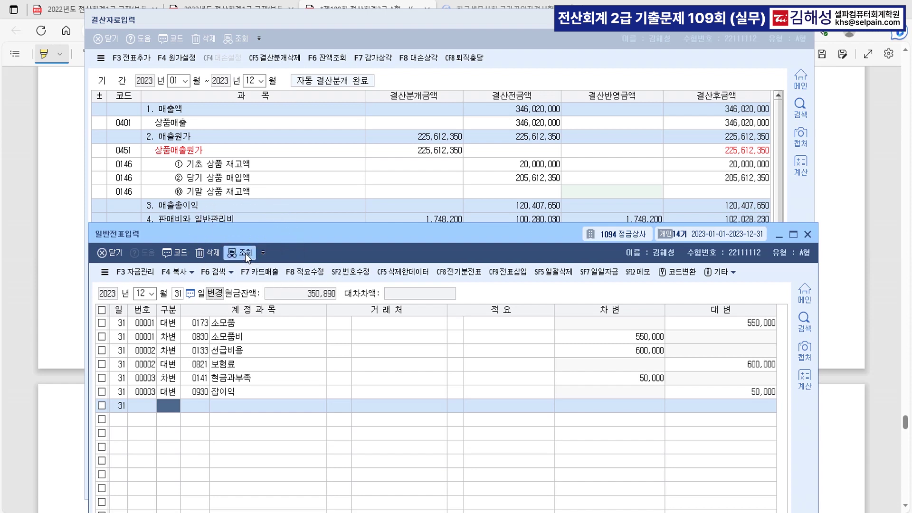
pyautogui.click(243, 433)
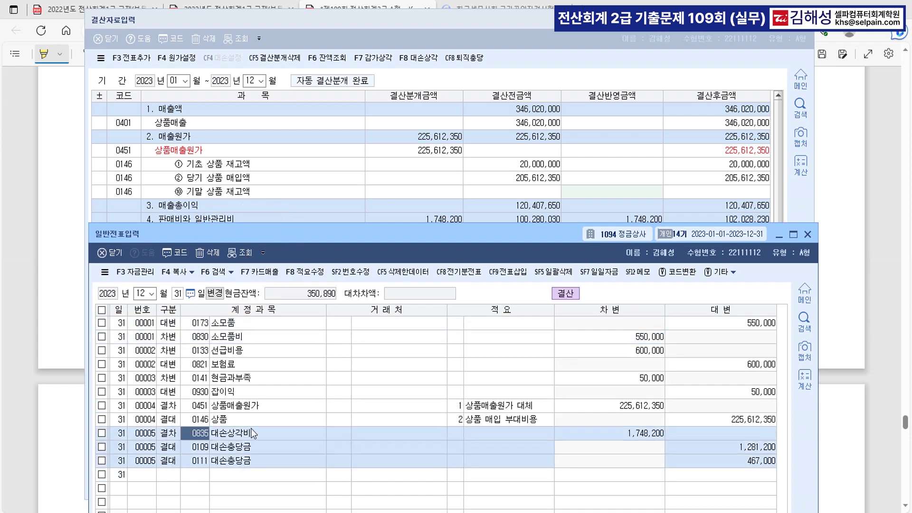
pyautogui.click(259, 458)
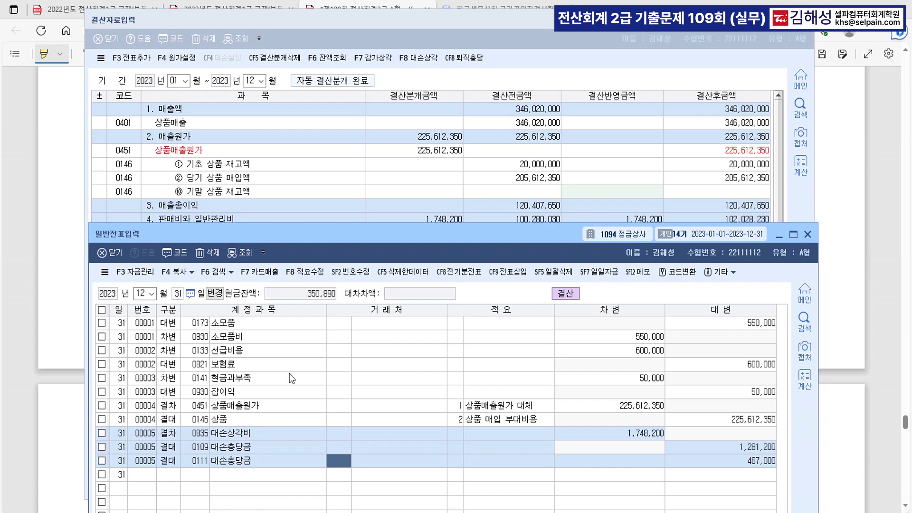
pyautogui.click(780, 235)
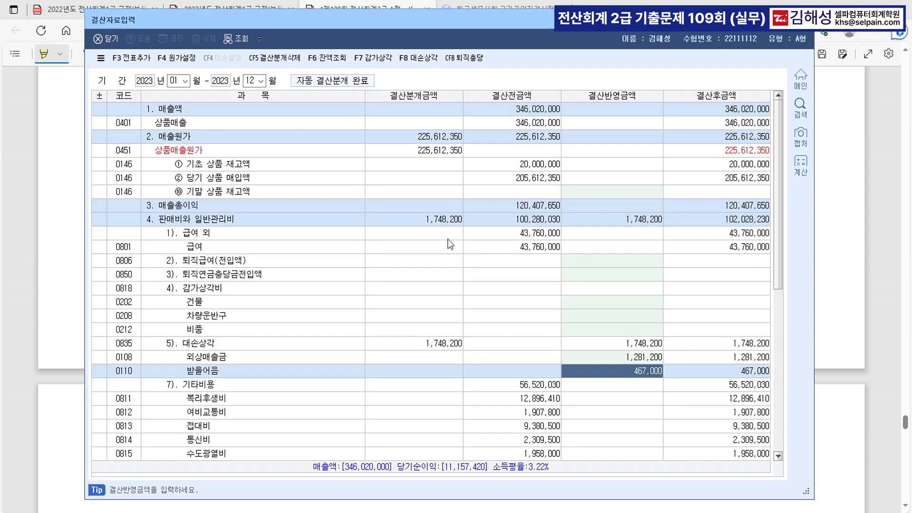
# - Reopen 대손상각 with the saved data, review the 단기대여금, 미수금 and 선급금 rows, cancel, and leave 결산자료입력
pyautogui.click(426, 58)
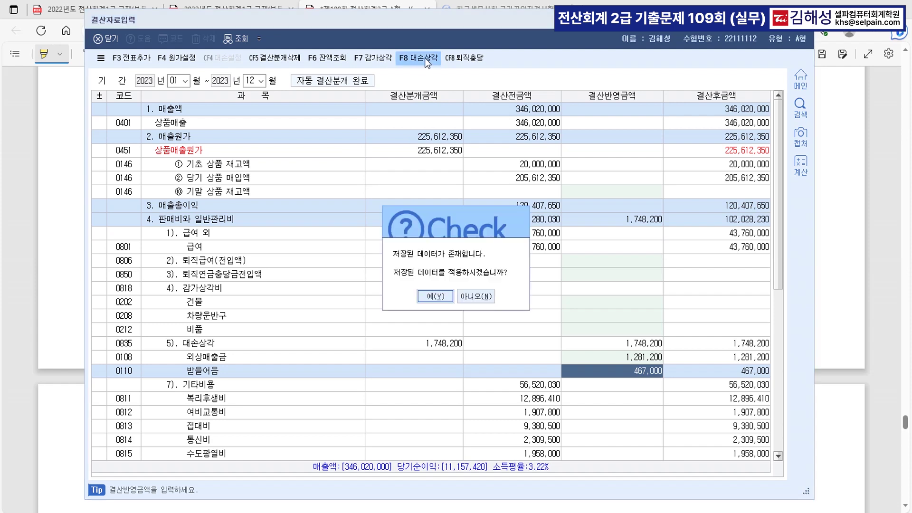
pyautogui.click(435, 294)
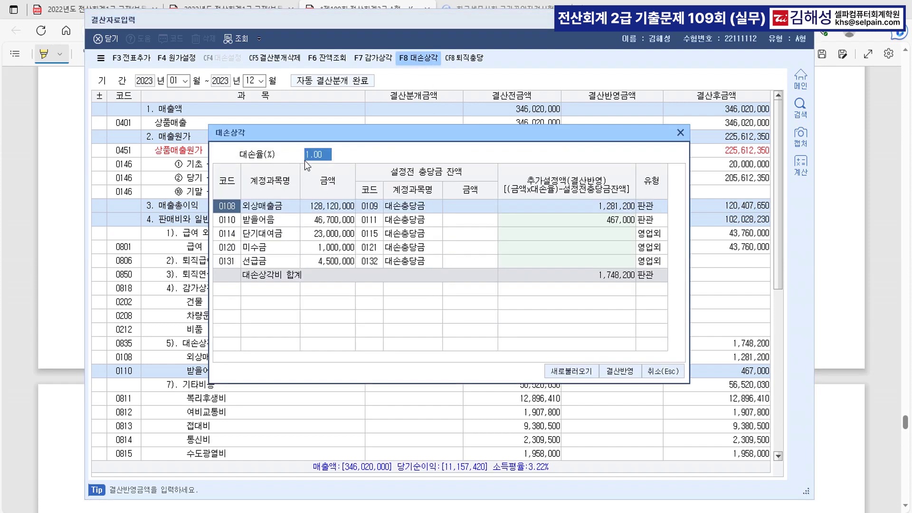
pyautogui.click(589, 235)
pyautogui.click(590, 248)
pyautogui.click(590, 261)
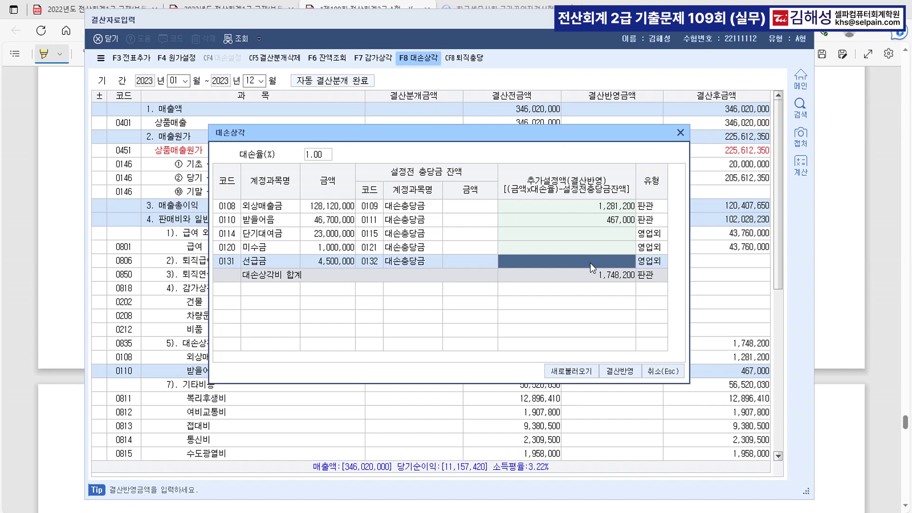
pyautogui.click(671, 374)
pyautogui.click(803, 19)
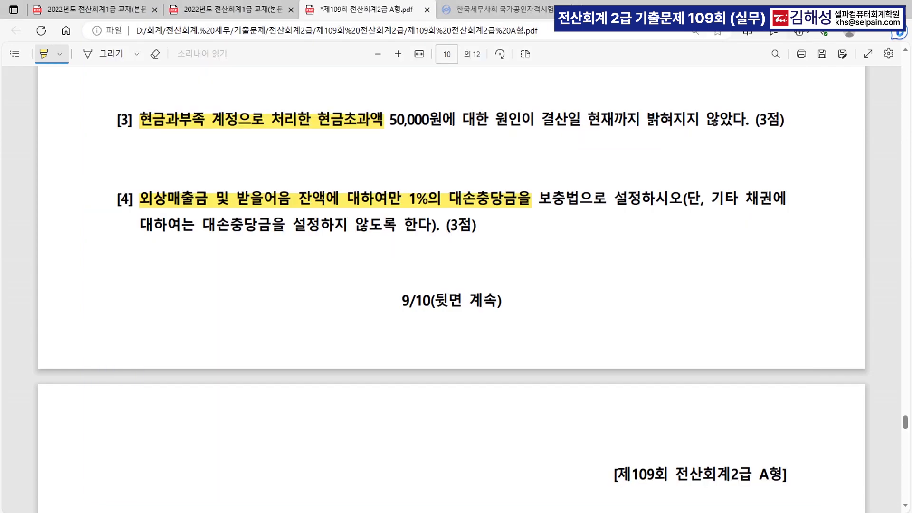
# - Move on to 문제7 in the exam PDF and highlight 가장 많은 월(月) in item [1]
pyautogui.scroll(-5, 466, 275)
pyautogui.scroll(-3, 576, 286)
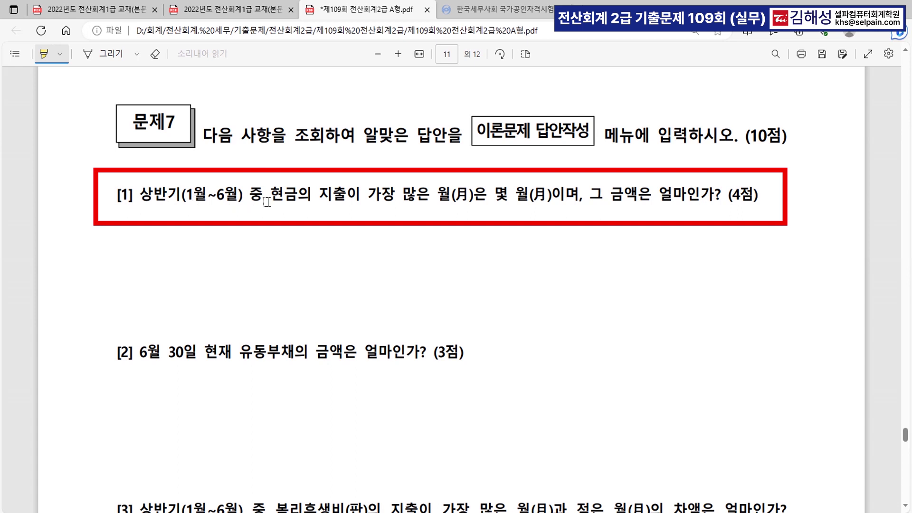
pyautogui.click(463, 198)
pyautogui.click(539, 198)
pyautogui.moveTo(368, 198)
pyautogui.mouseDown()
pyautogui.moveTo(482, 199)
pyautogui.moveTo(471, 200)
pyautogui.mouseUp()
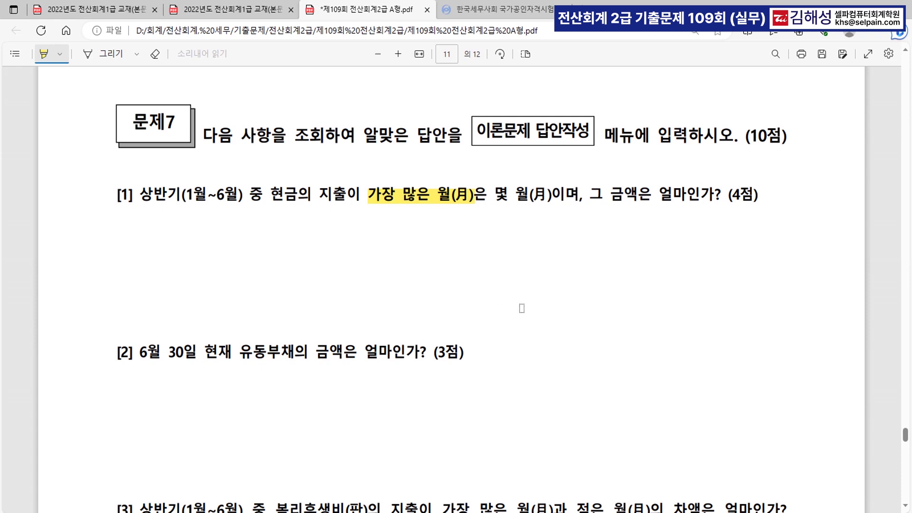
pyautogui.scroll(-1, 521, 308)
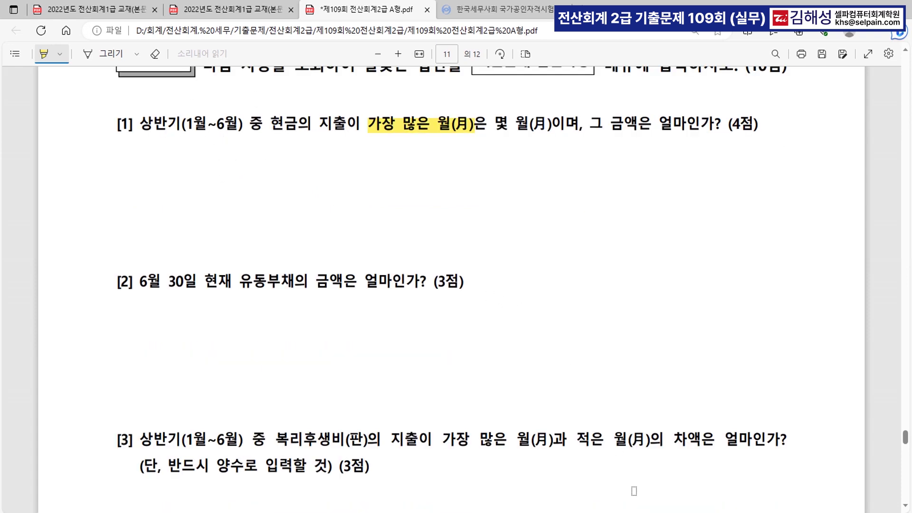
# - Switch to KcLep and open 총계정원장
pyautogui.click(531, 510)
pyautogui.hotkey('ctrl', 'f')
pyautogui.write('ㅊㄱㅈ')
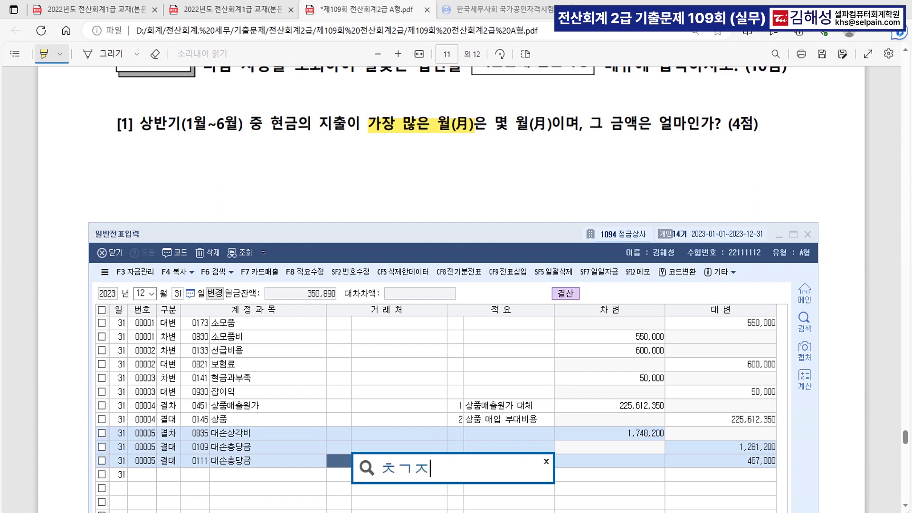
pyautogui.press('Return')
pyautogui.press('Return')
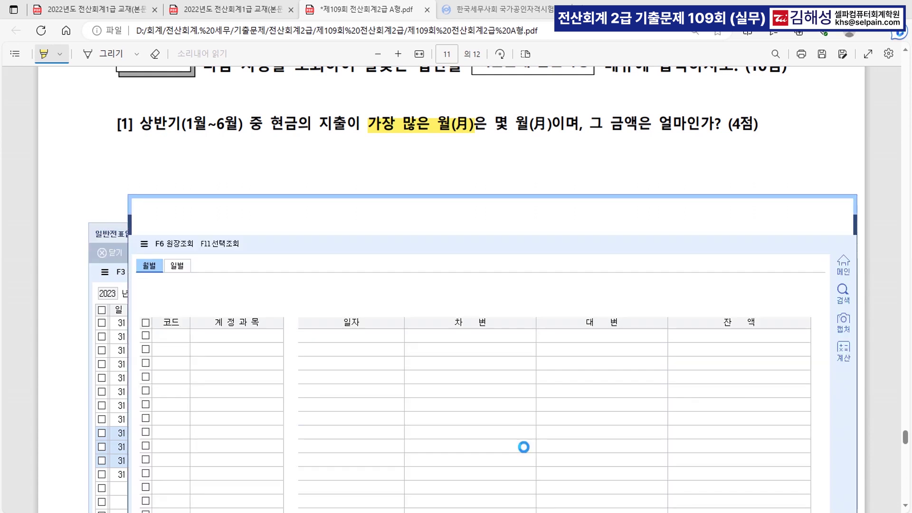
# - Look up account 0101 현금 in the monthly 총계정원장 for January 1 to June 30, 2023
pyautogui.write('1')
pyautogui.press('Return')
pyautogui.press('Return')
pyautogui.write('6')
pyautogui.press('Return')
pyautogui.press('Return')
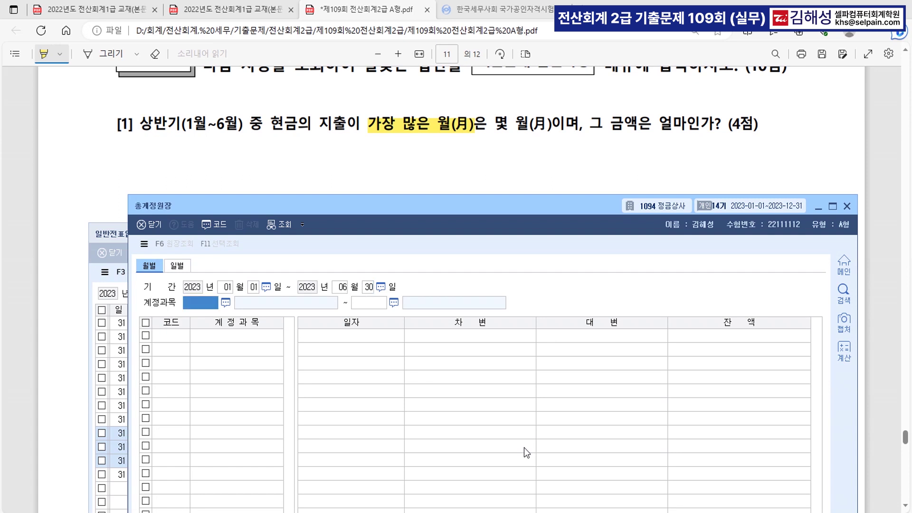
pyautogui.write('101')
pyautogui.press('Return')
pyautogui.write('101')
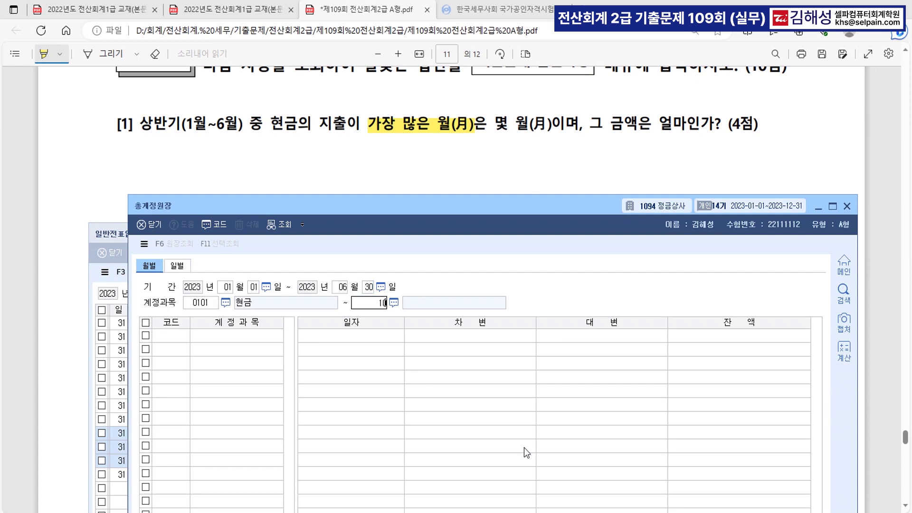
pyautogui.press('Return')
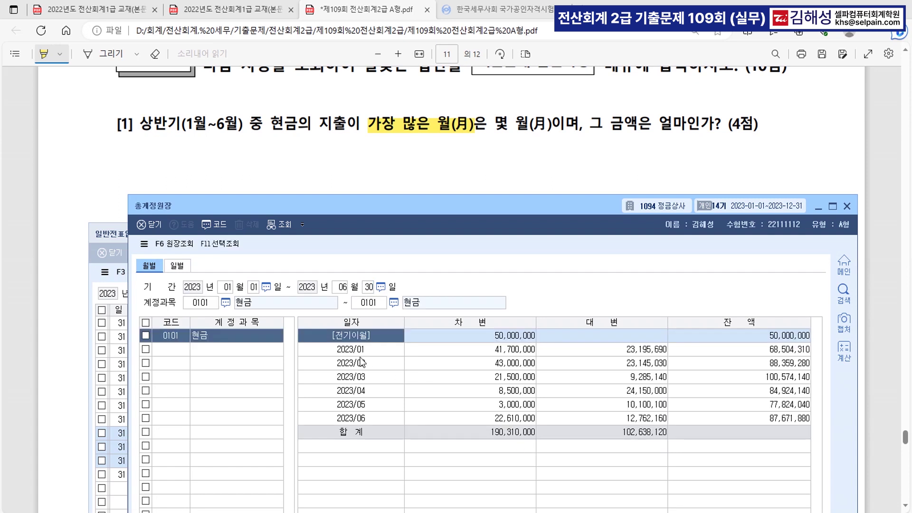
# - Compare the monthly 대변 amounts of 현금 to find the first-half month with the largest cash expenditure
pyautogui.click(341, 132)
pyautogui.click(619, 324)
pyautogui.click(639, 390)
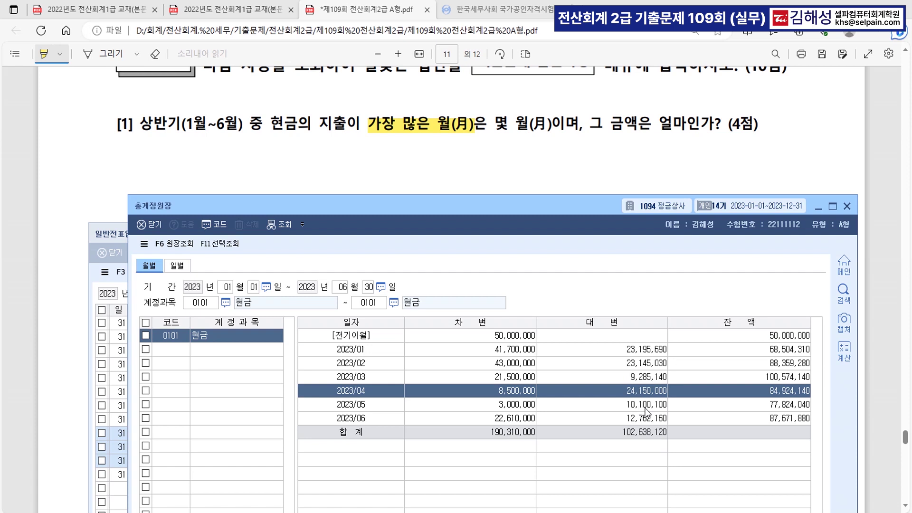
pyautogui.click(640, 396)
pyautogui.click(530, 395)
pyautogui.click(626, 387)
pyautogui.click(798, 390)
# - Highlight 유동부채의 금액은 in item [2] of the exam PDF, and check the 유동부채 balance in 합계잔액시산표 as of June 30
pyautogui.click(432, 168)
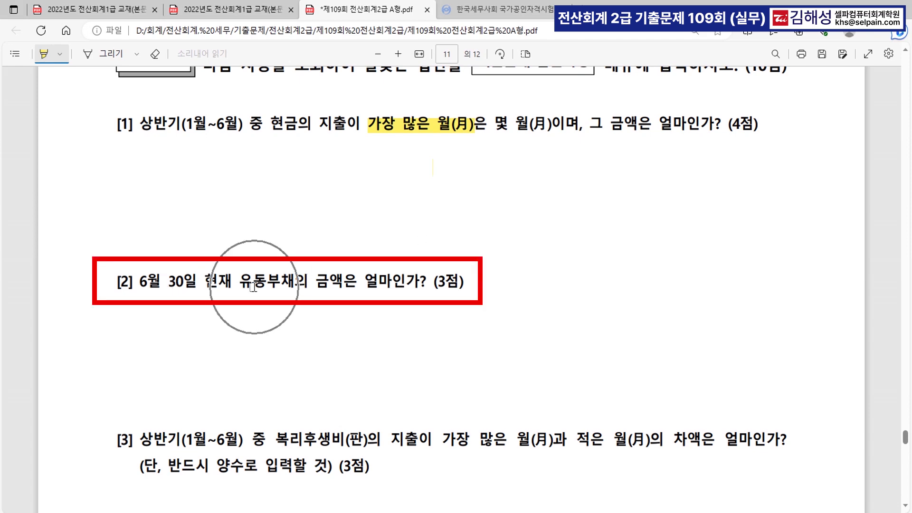
pyautogui.moveTo(240, 285); pyautogui.dragTo(353, 291)
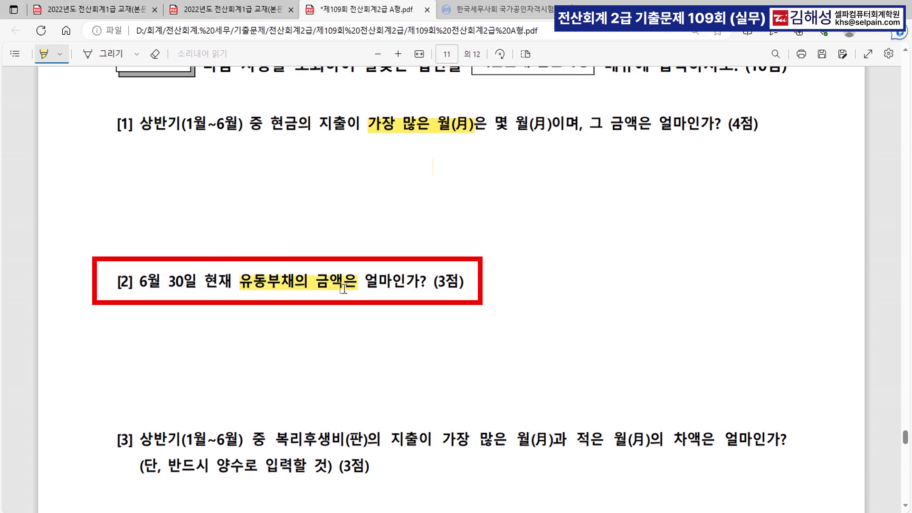
pyautogui.hotkey('alt', 'Tab')
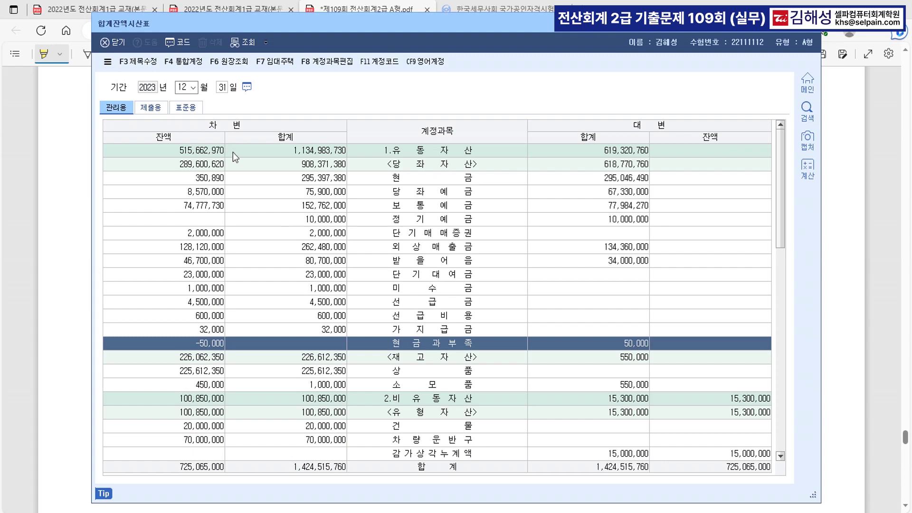
pyautogui.click(182, 87)
pyautogui.write('06')
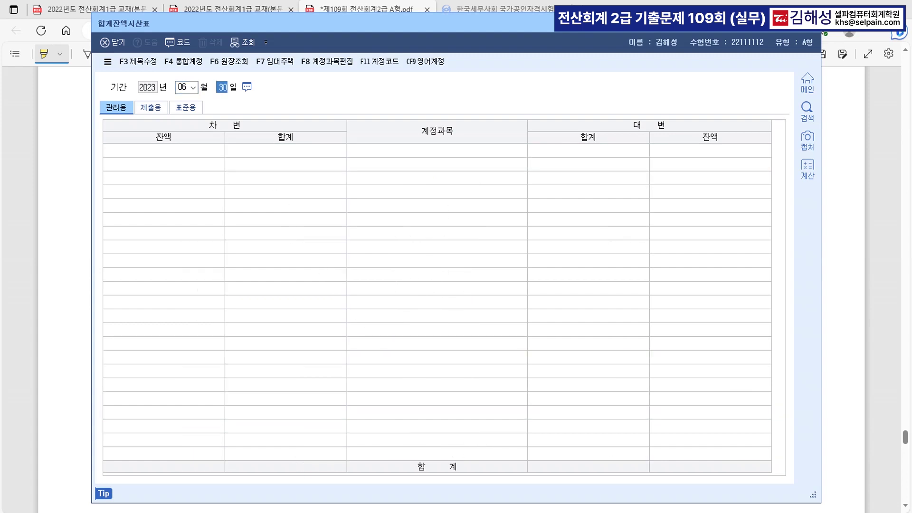
pyautogui.press('Return')
pyautogui.click(476, 429)
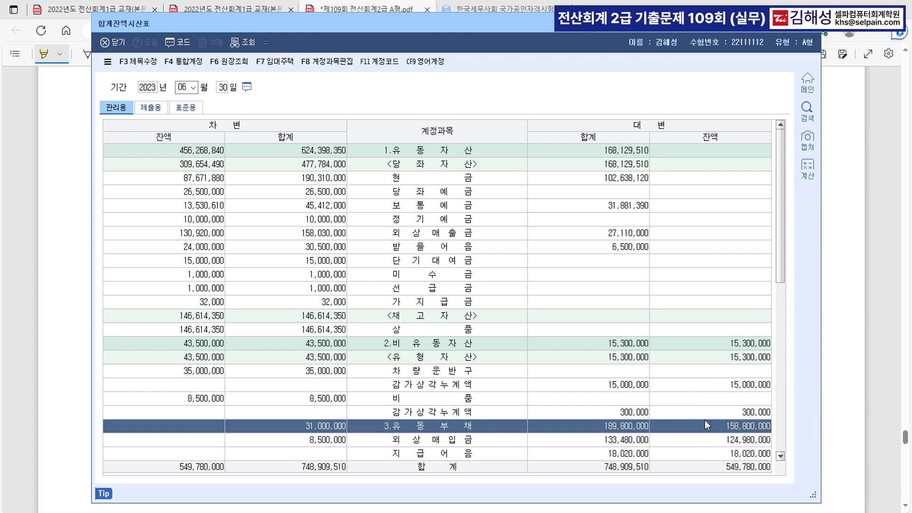
# - Open 재무상태표 for June 2023 and check the current-period 유동부채 amount there
pyautogui.hotkey('ctrl', 'f')
pyautogui.write('ㅈㅁㅅ')
pyautogui.press('Return')
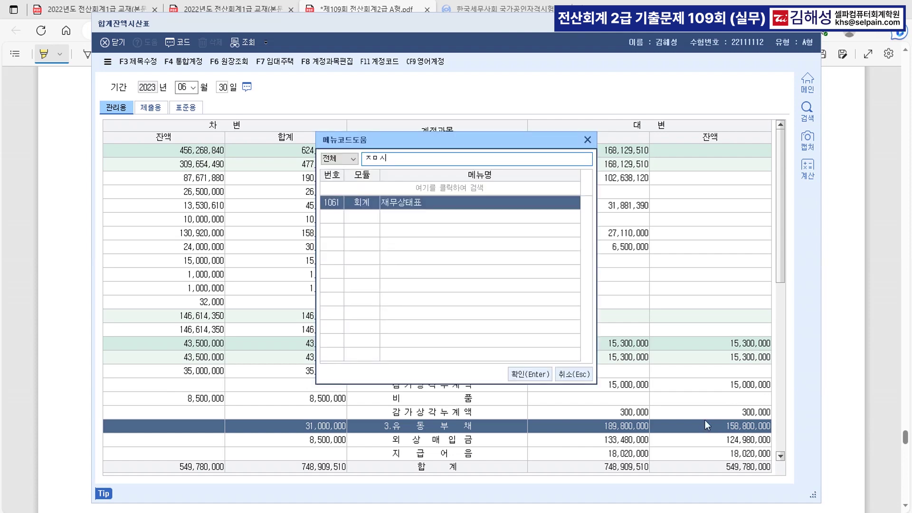
pyautogui.press('Return')
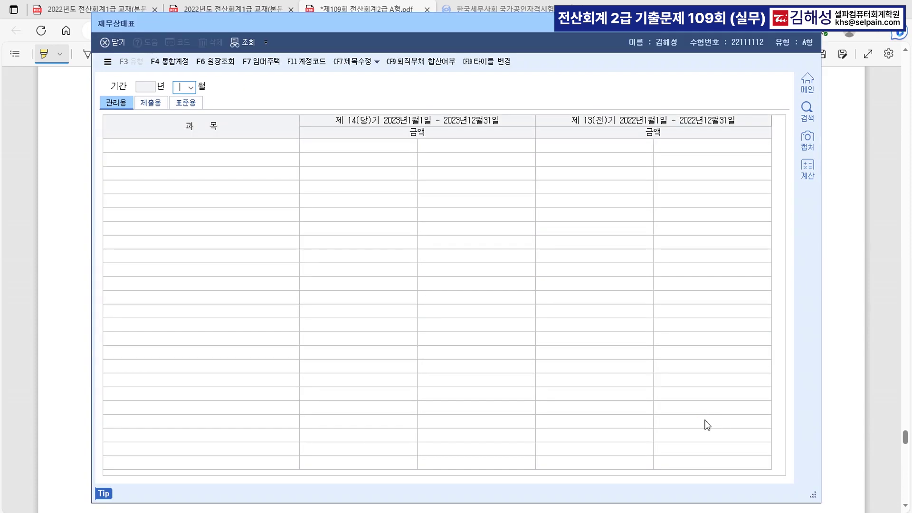
pyautogui.scroll(-5, 527, 354)
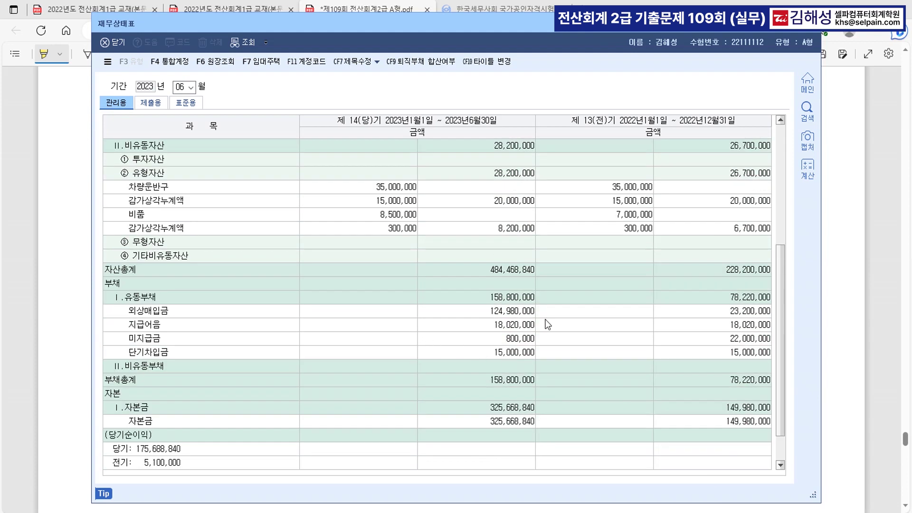
pyautogui.click(517, 301)
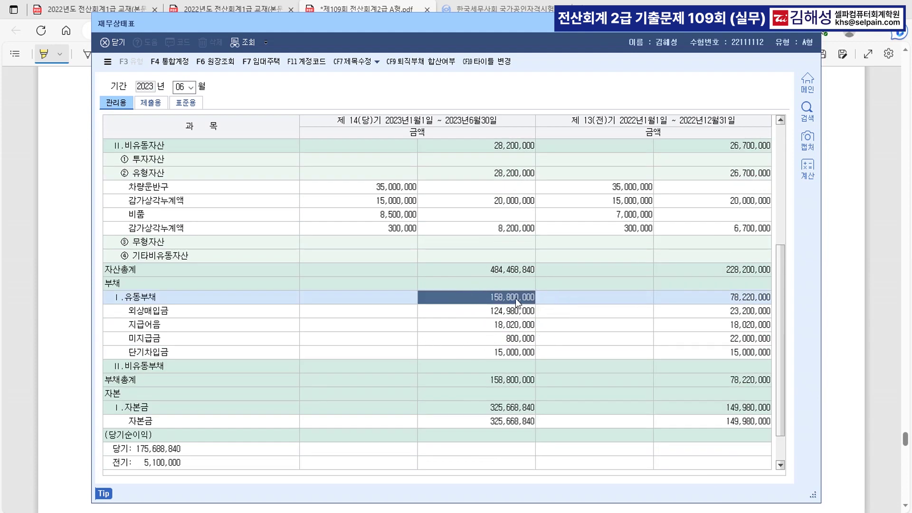
# - Return to the exam PDF and highlight 가장 많은 월(月) and 적은 월(月)의 차액은 in item [3]
pyautogui.press('ctrl')
pyautogui.click(83, 358)
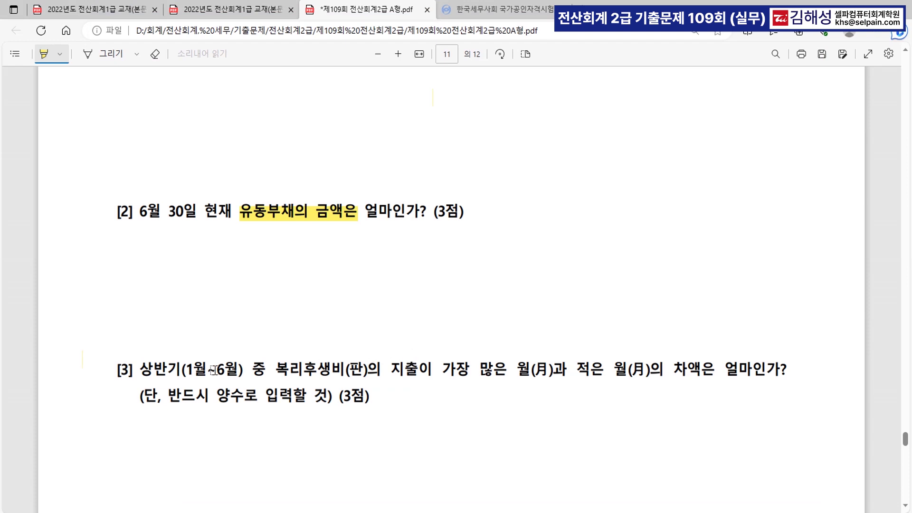
pyautogui.scroll(-3, 322, 373)
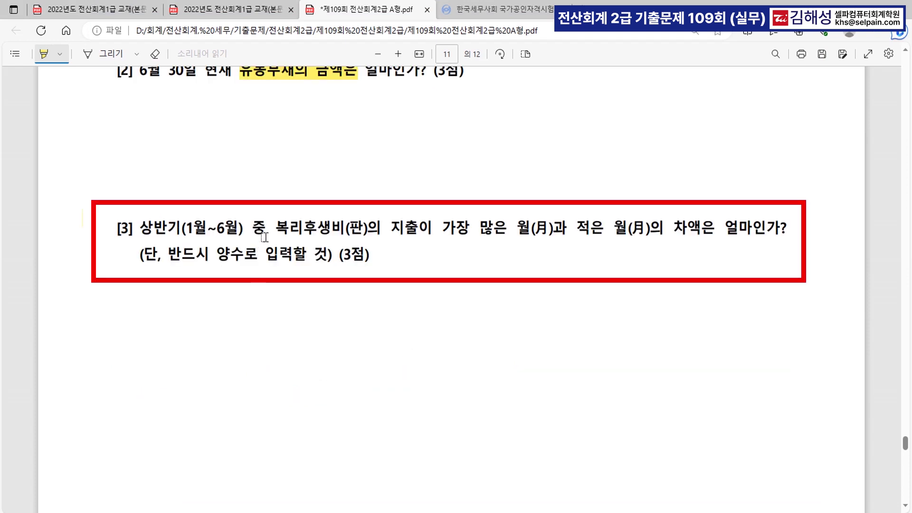
pyautogui.moveTo(442, 229); pyautogui.dragTo(716, 232)
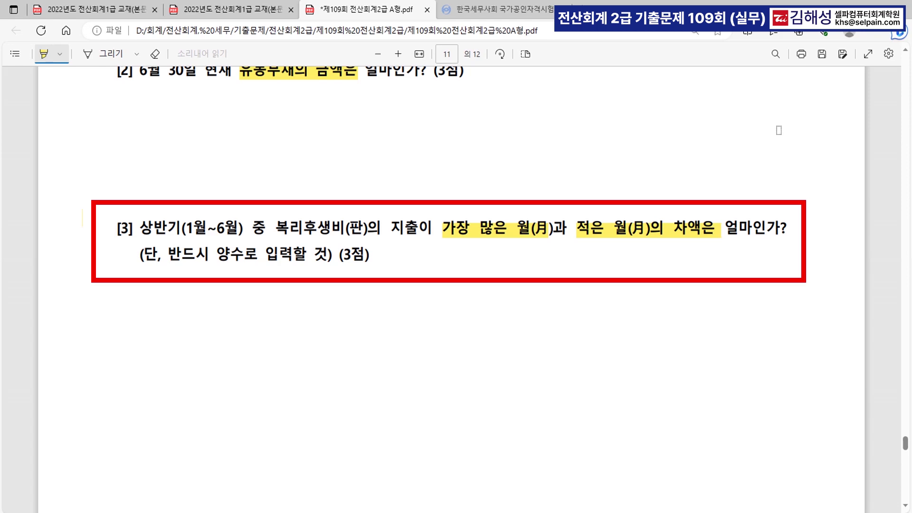
# - Look up account 0811 복리후생비 for January to June in 총계정원장 and select the month with the highest spending
pyautogui.hotkey('alt', 'Tab')
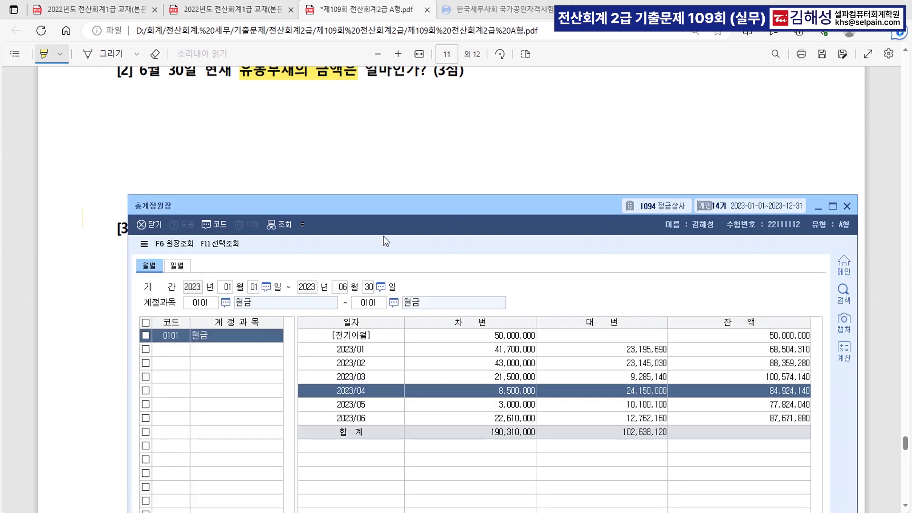
pyautogui.moveTo(377, 211); pyautogui.dragTo(380, 275)
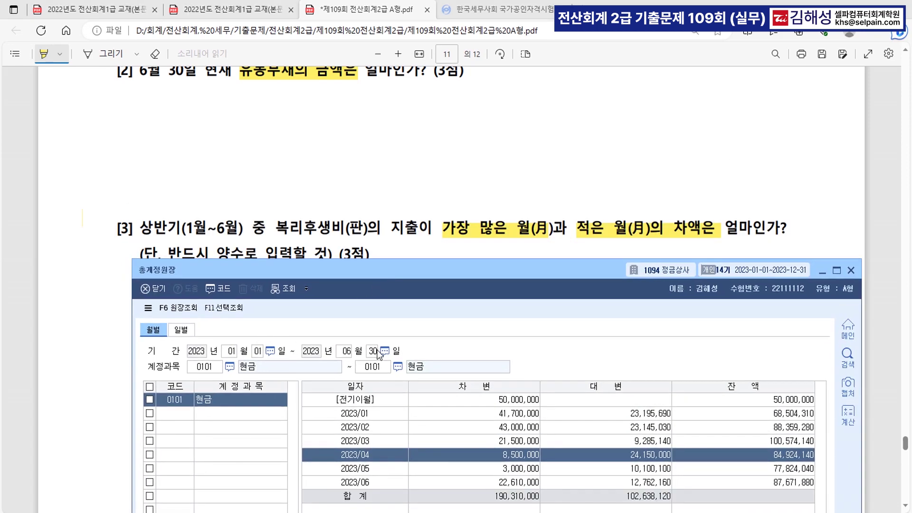
pyautogui.click(201, 365)
pyautogui.write('0811')
pyautogui.press('Return')
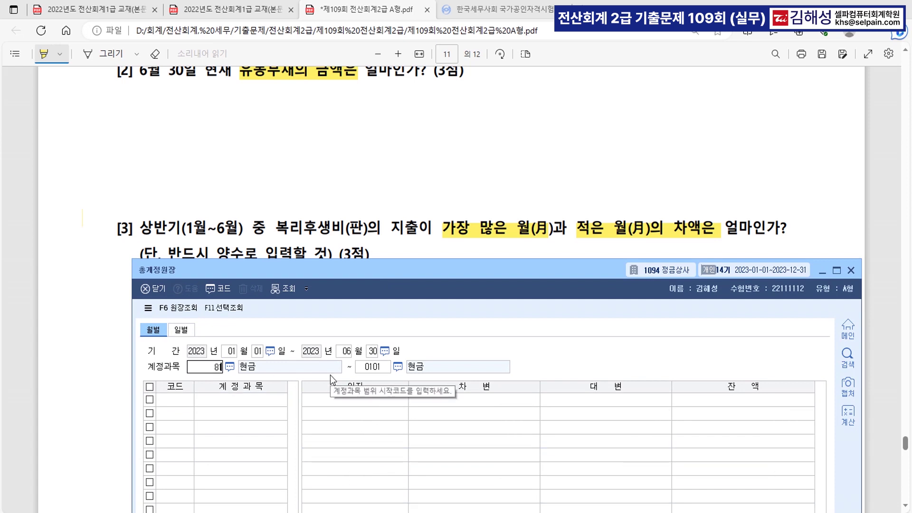
pyautogui.write('0811')
pyautogui.press('Return')
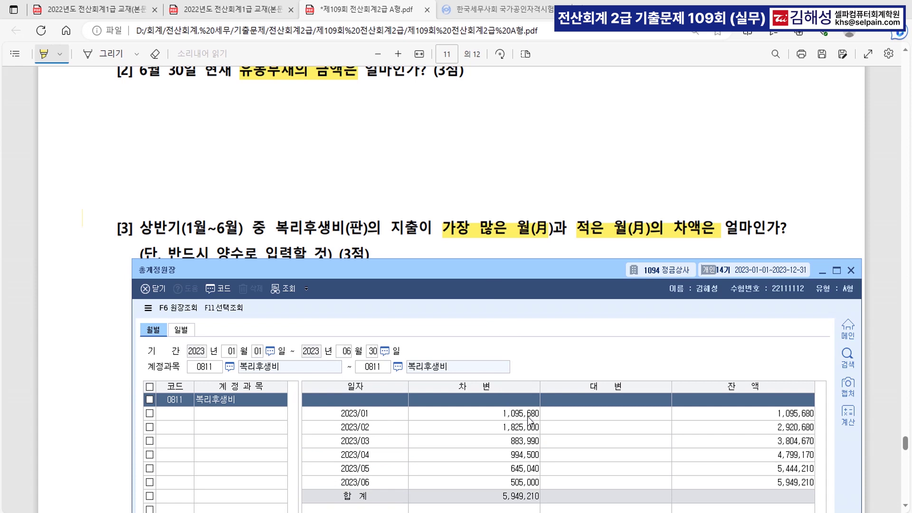
pyautogui.click(519, 430)
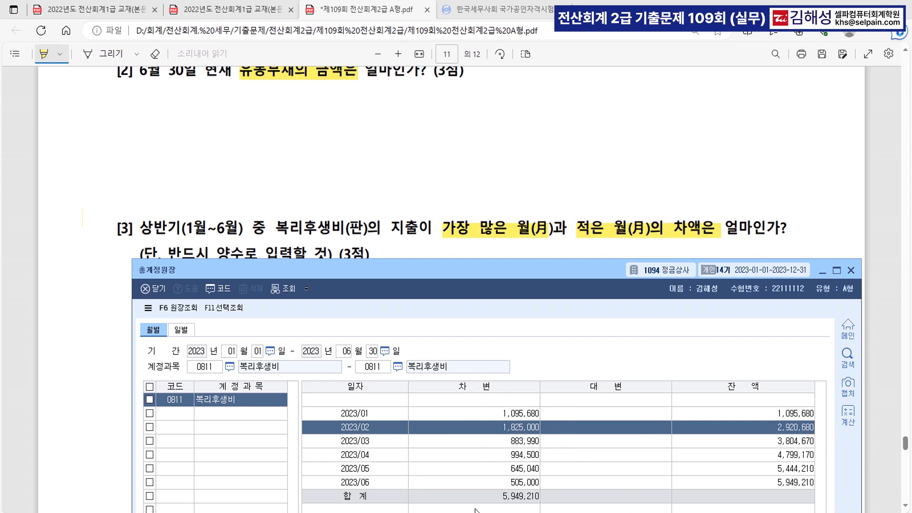
# - Subtract 505,000 from 1,825,000 in the Windows calculator to get the difference between the highest and lowest months
pyautogui.hotkey('alt', 'Tab')
pyautogui.moveTo(580, 177); pyautogui.dragTo(686, 107)
pyautogui.write('1,825,0')
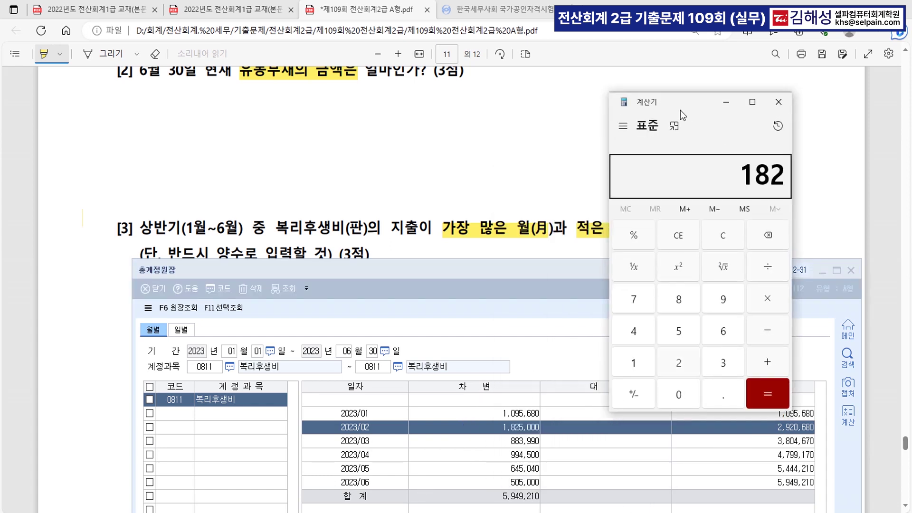
pyautogui.write('00')
pyautogui.press('-')
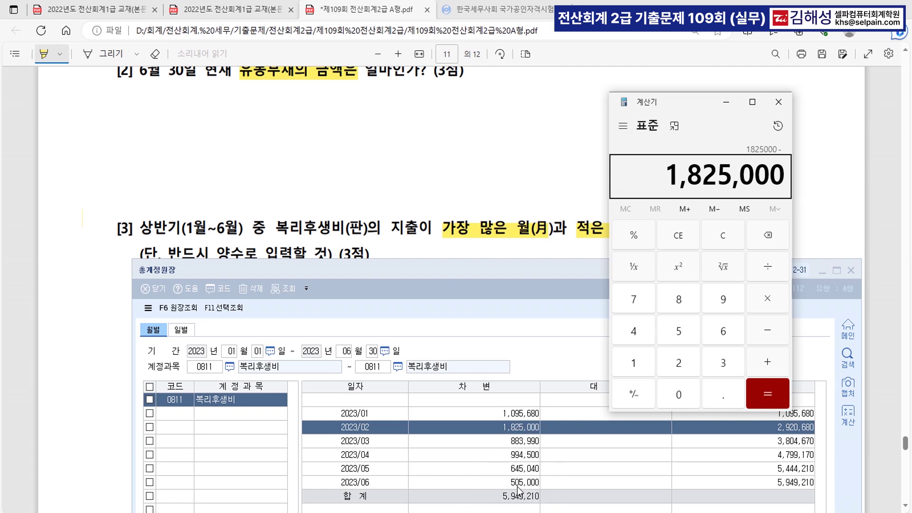
pyautogui.write('505')
pyautogui.write('000')
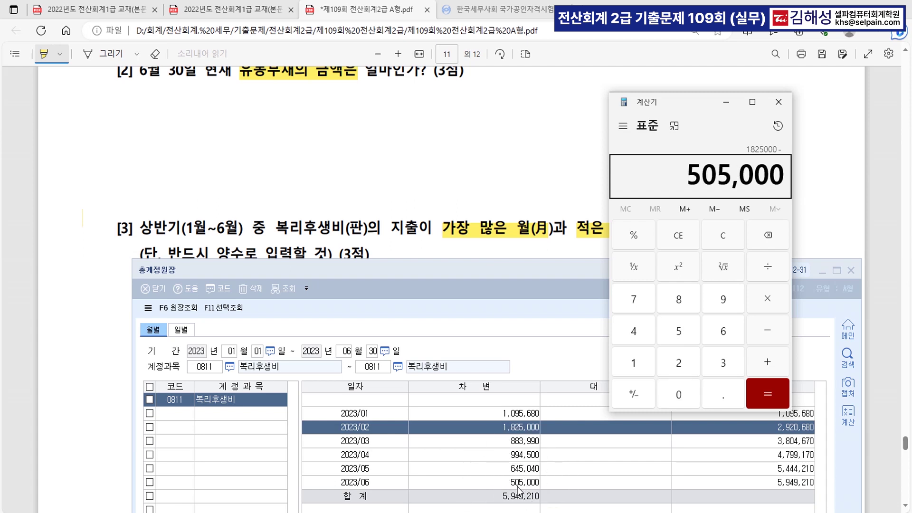
pyautogui.press('Return')
pyautogui.click(708, 188)
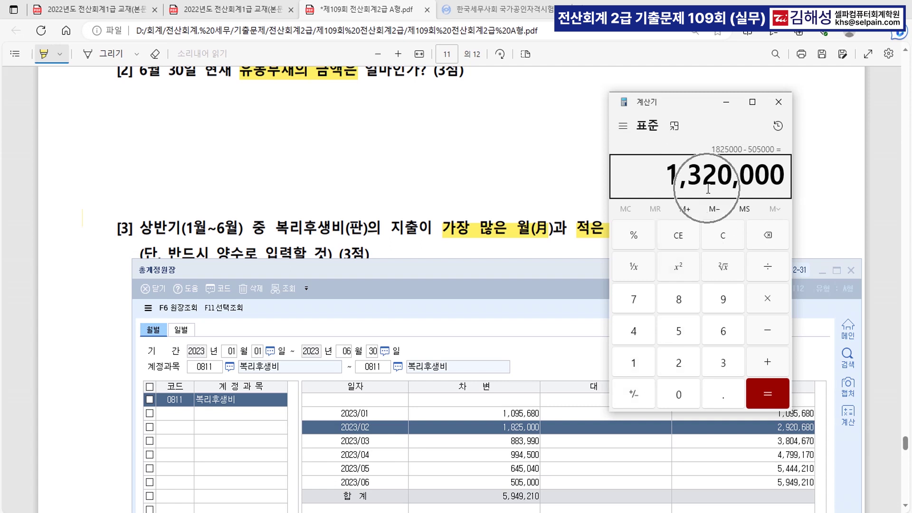
pyautogui.click(706, 188)
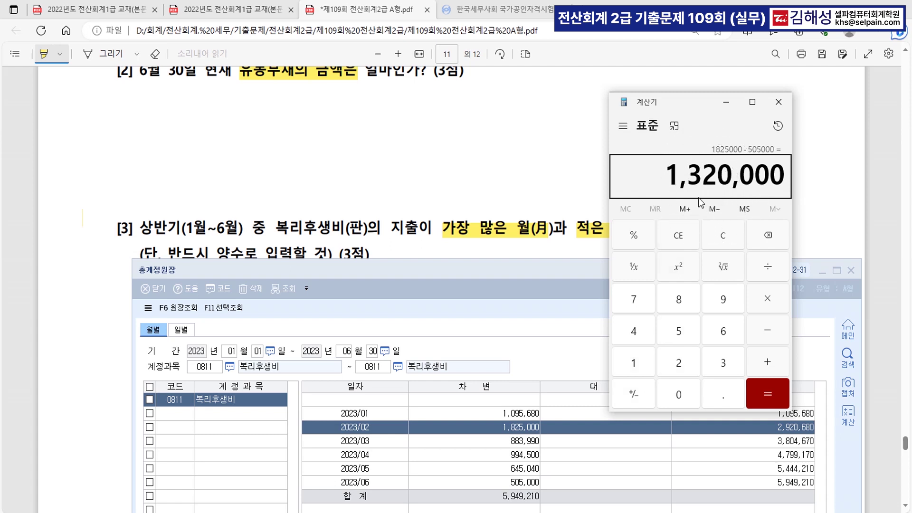
# - Return to 총계정원장, move its window clear, and recheck the February and June 복리후생비 amounts
pyautogui.moveTo(532, 271); pyautogui.dragTo(468, 172)
pyautogui.click(478, 328)
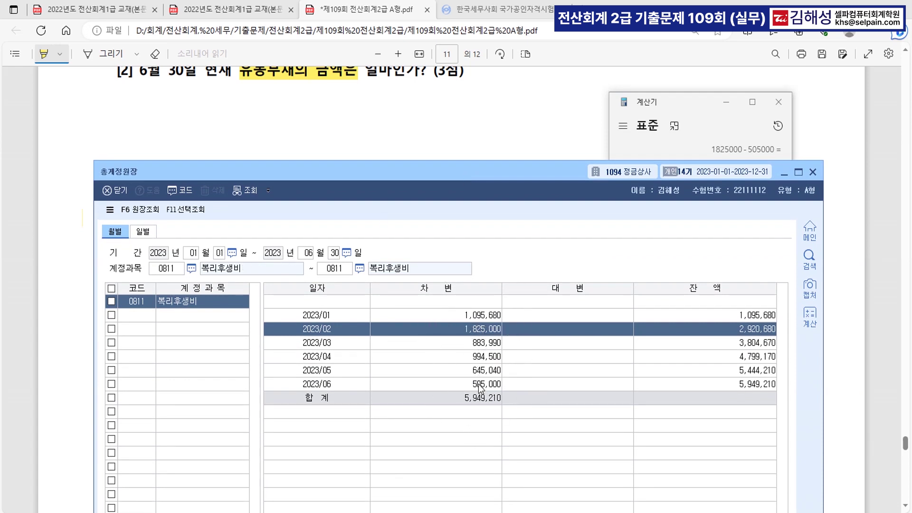